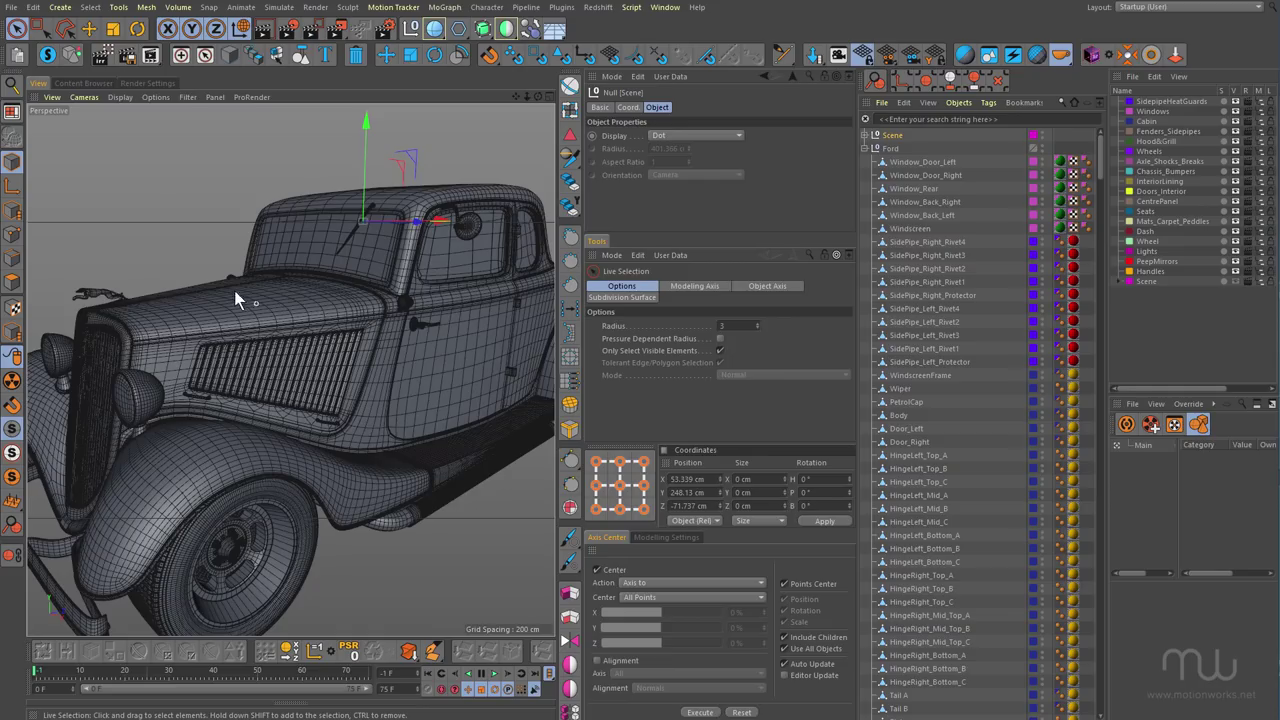
Step: Send the whole car scene to RizomUV through Plugins > RizomUV_Extended > Export to RizomUV
{"action": "left_click_drag", "start_coordinate": [234, 290], "coordinate": [278, 325], "text": "alt"}
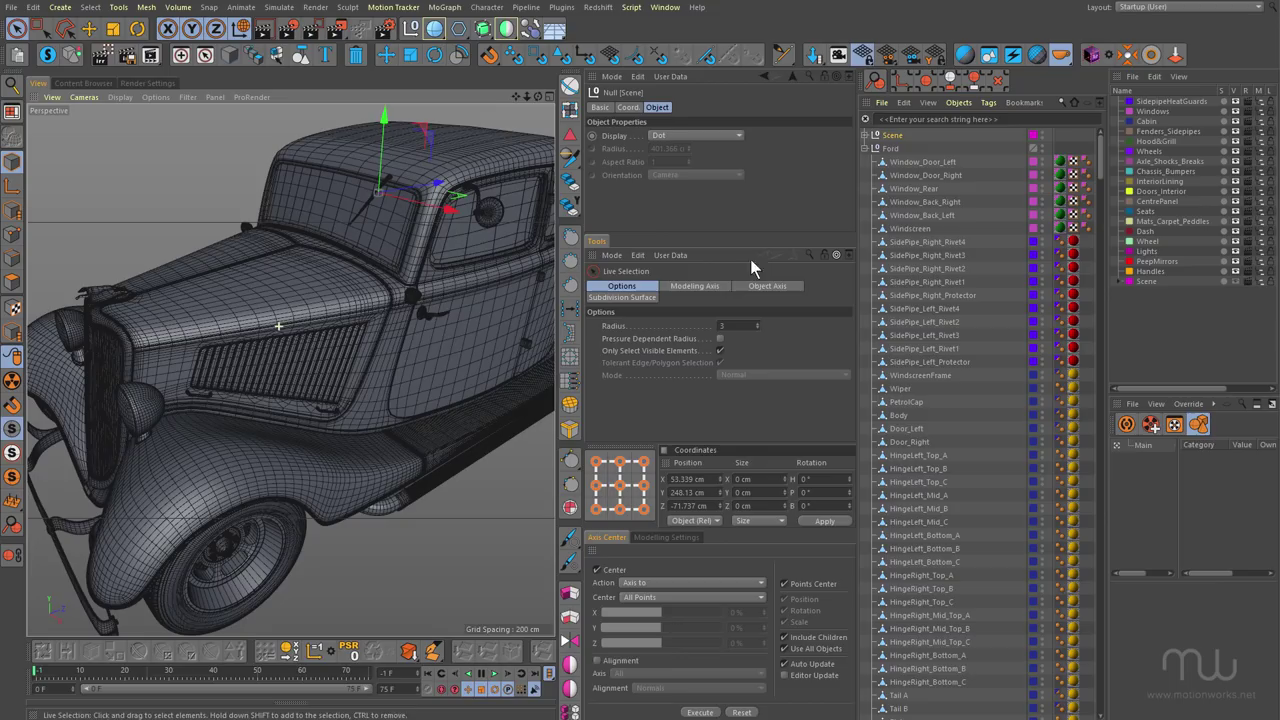
{"action": "scroll", "coordinate": [1103, 160], "scroll_direction": "down", "scroll_amount": 1}
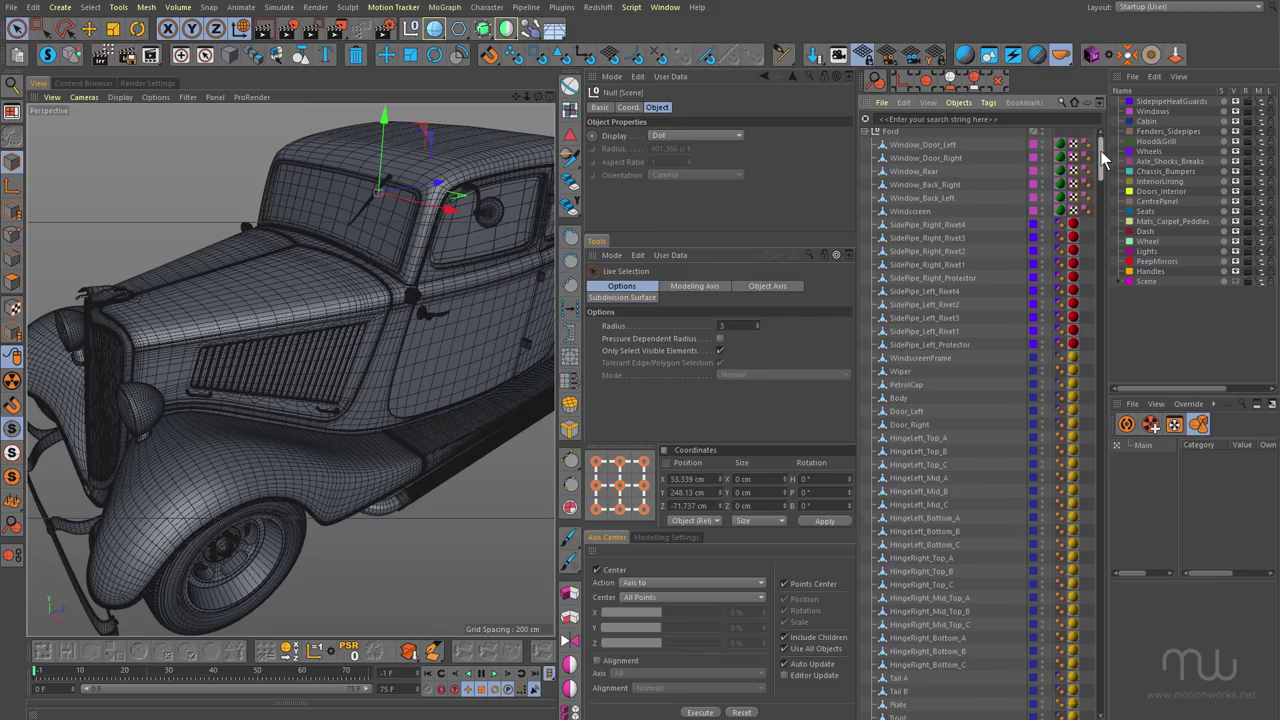
{"action": "left_click_drag", "start_coordinate": [1103, 160], "coordinate": [1105, 294]}
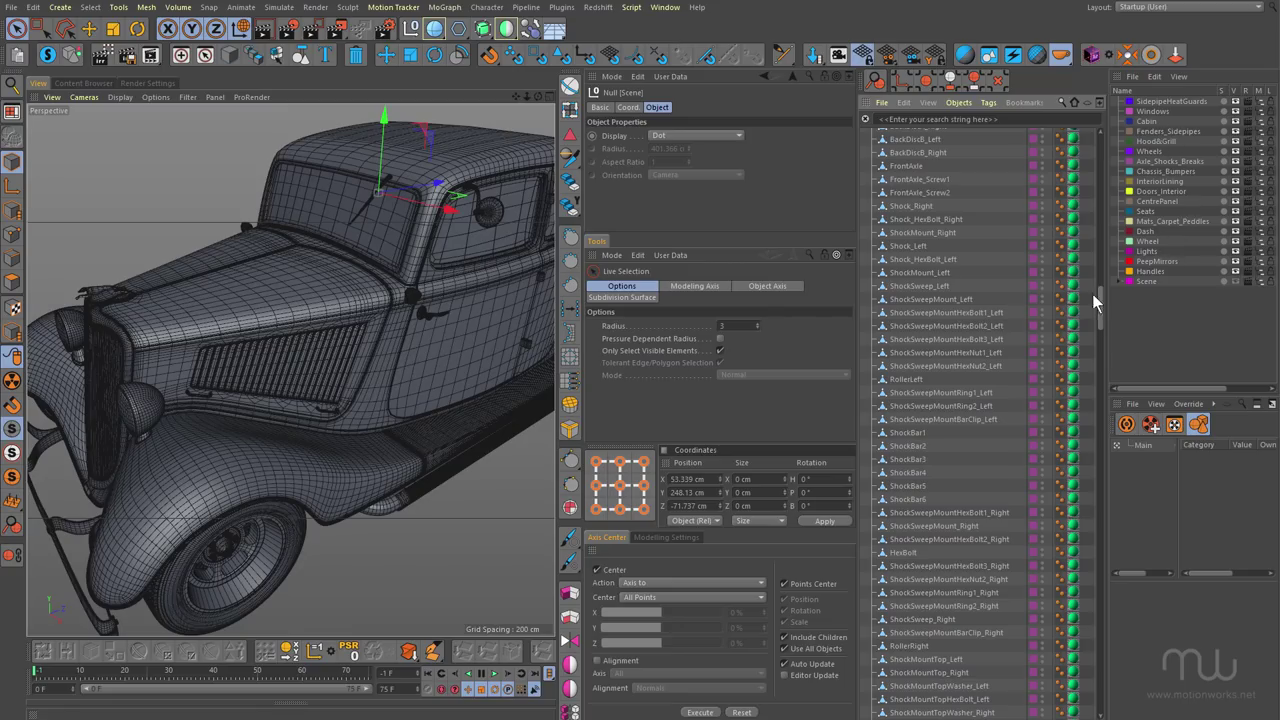
{"action": "left_click_drag", "start_coordinate": [1100, 310], "coordinate": [1114, 137]}
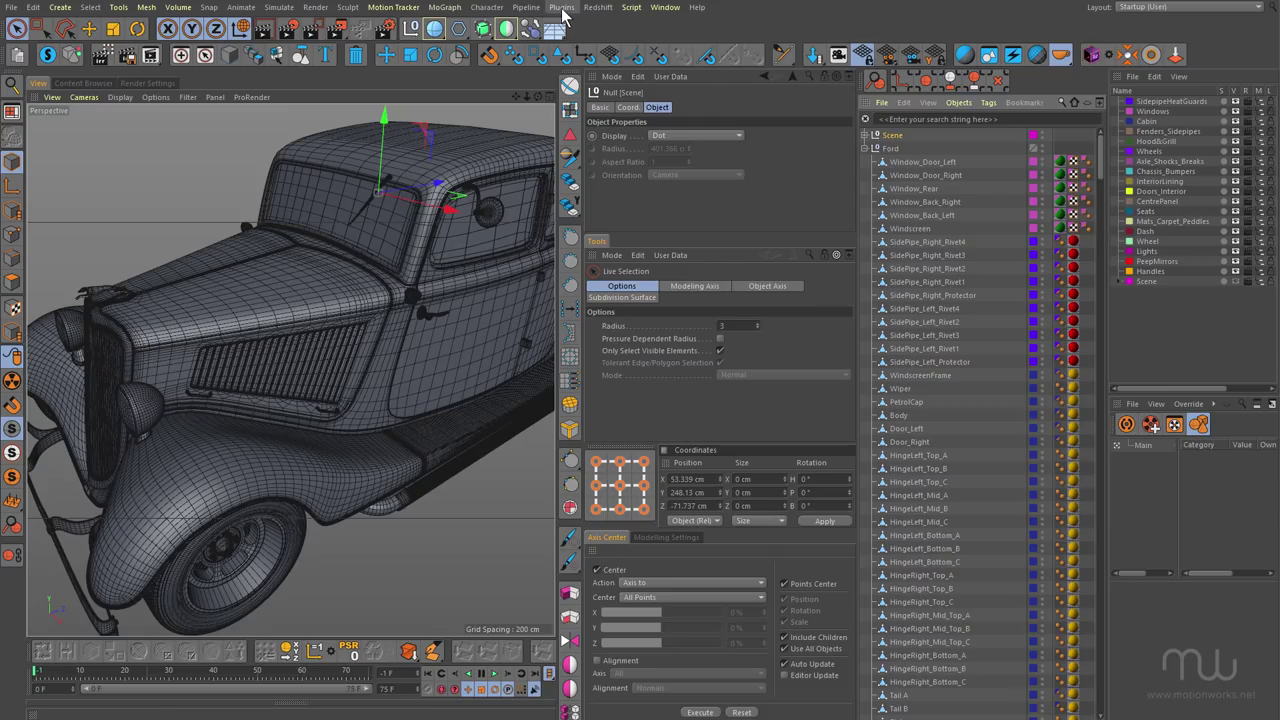
{"action": "left_click", "coordinate": [562, 8]}
{"action": "mouse_move", "coordinate": [598, 46]}
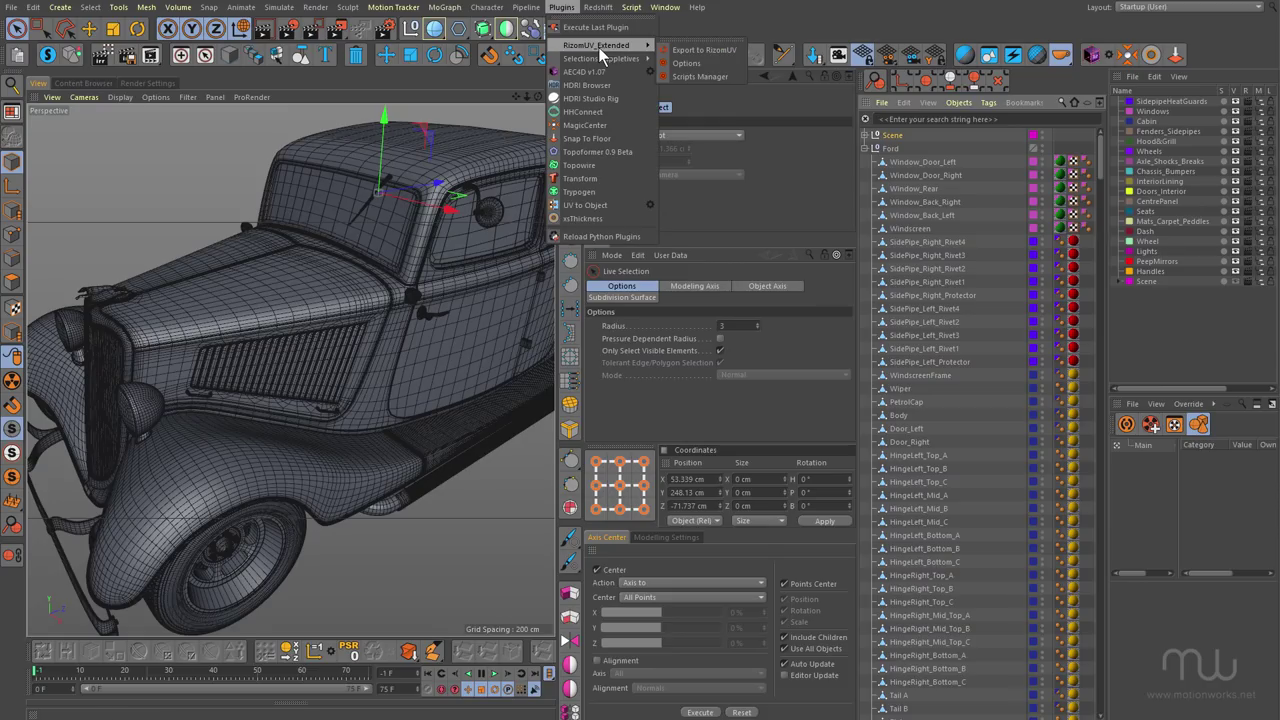
{"action": "left_click", "coordinate": [708, 50]}
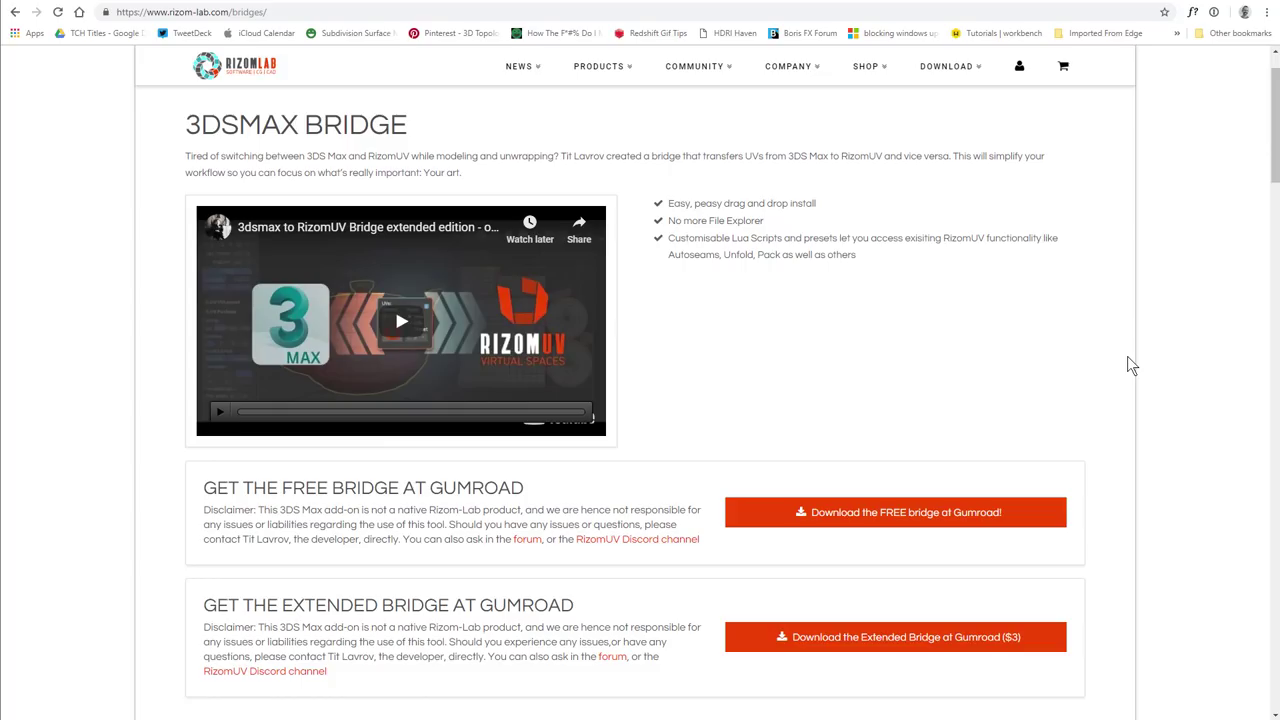
Step: Scroll down the Rizom-Lab bridges page to look over the bridge downloads
{"action": "scroll", "coordinate": [1127, 365], "scroll_direction": "down", "scroll_amount": 2}
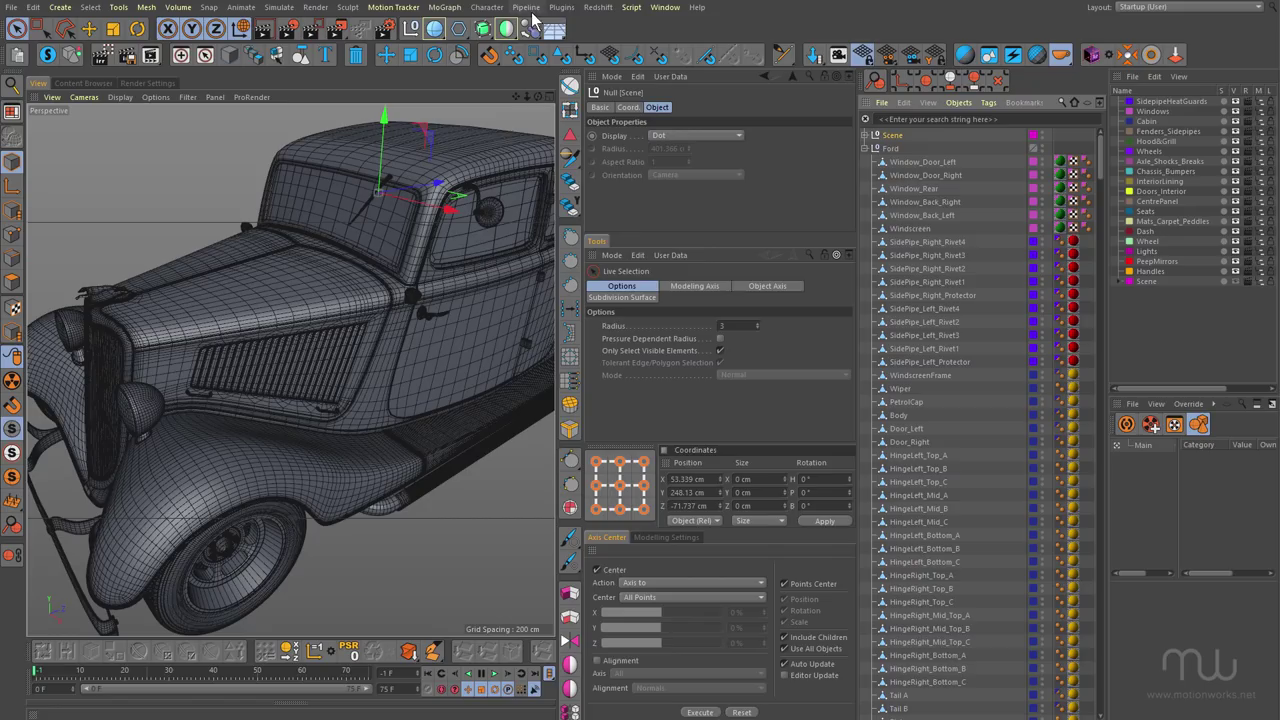
{"action": "left_click", "coordinate": [561, 7]}
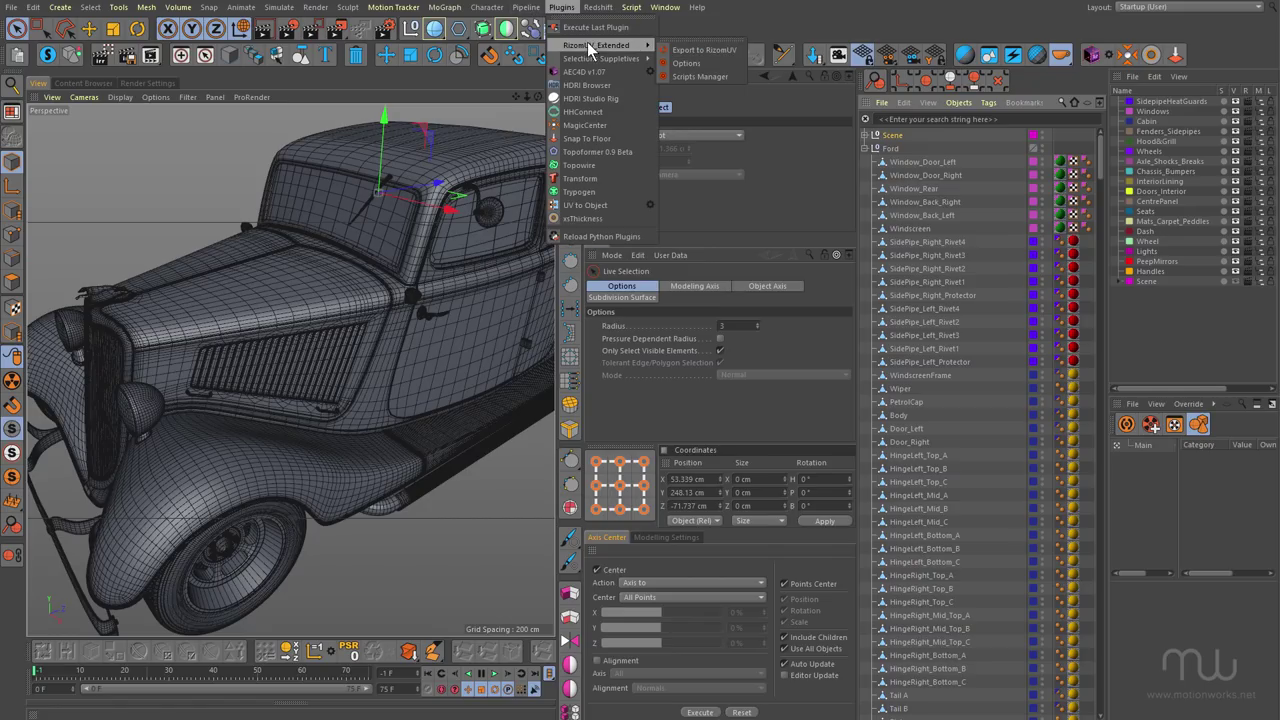
{"action": "mouse_move", "coordinate": [587, 42]}
{"action": "left_click", "coordinate": [688, 58]}
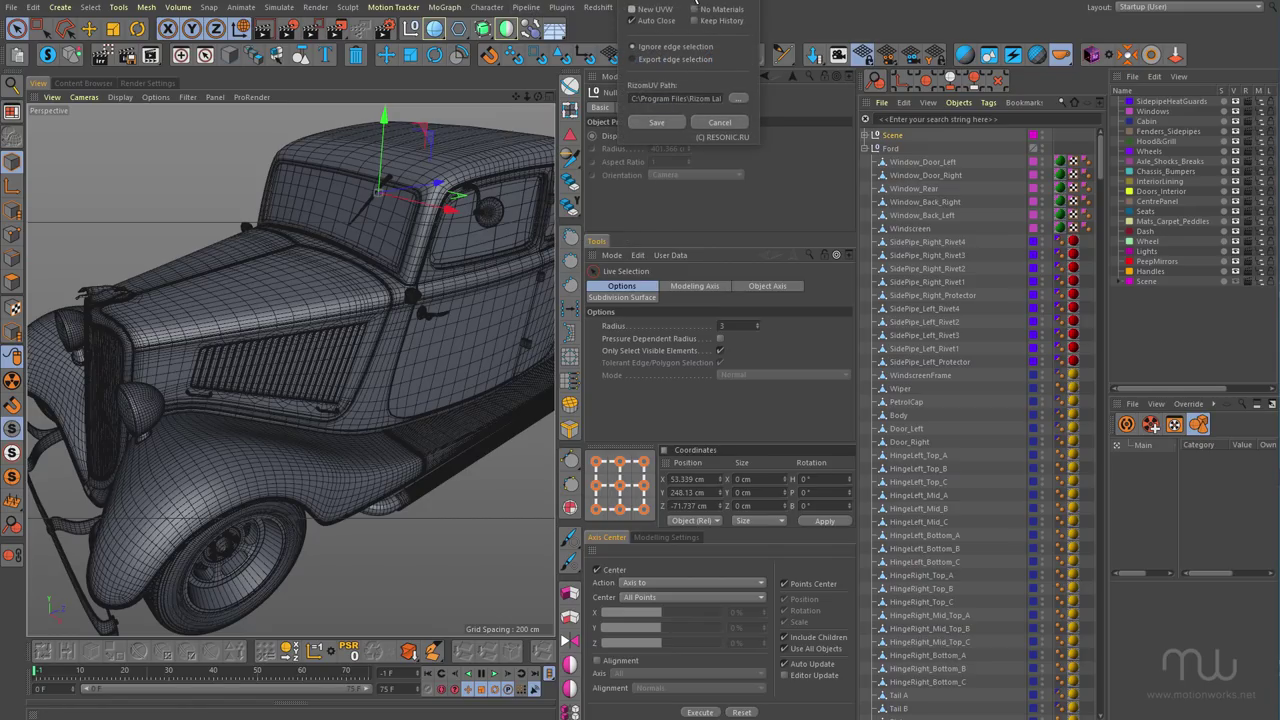
{"action": "left_click_drag", "start_coordinate": [697, 3], "coordinate": [615, 150]}
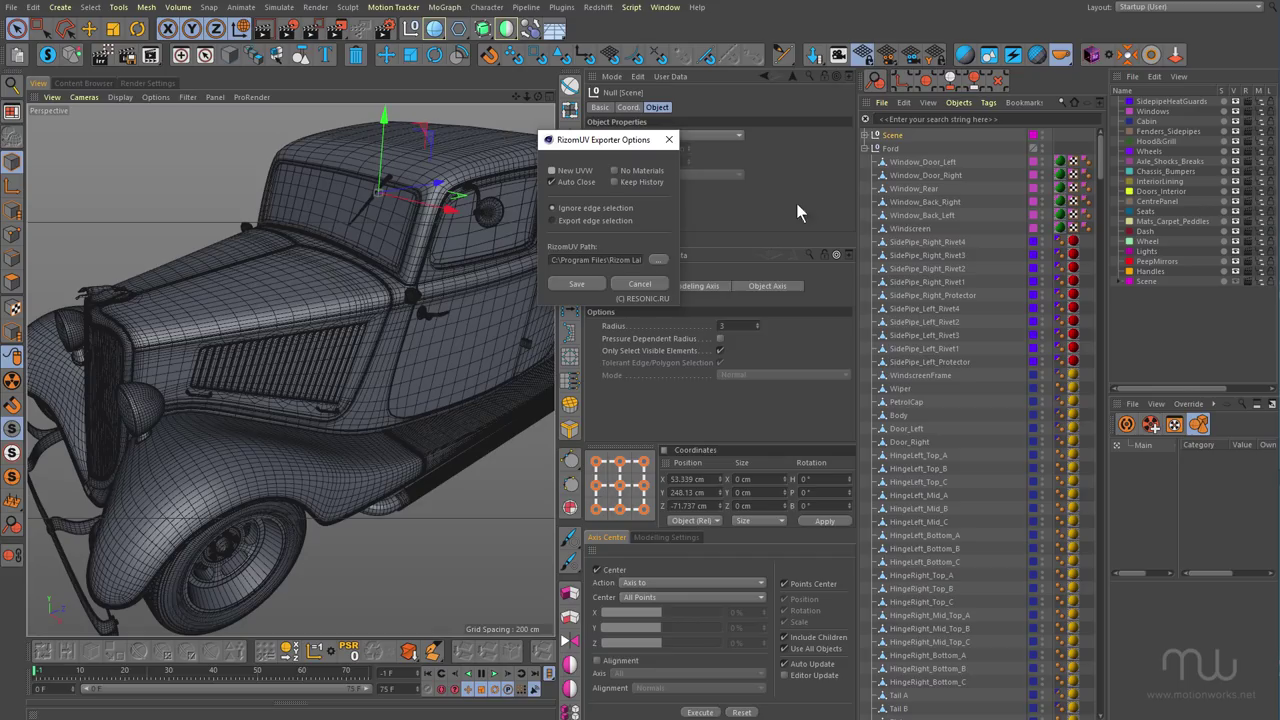
{"action": "left_click", "coordinate": [654, 280]}
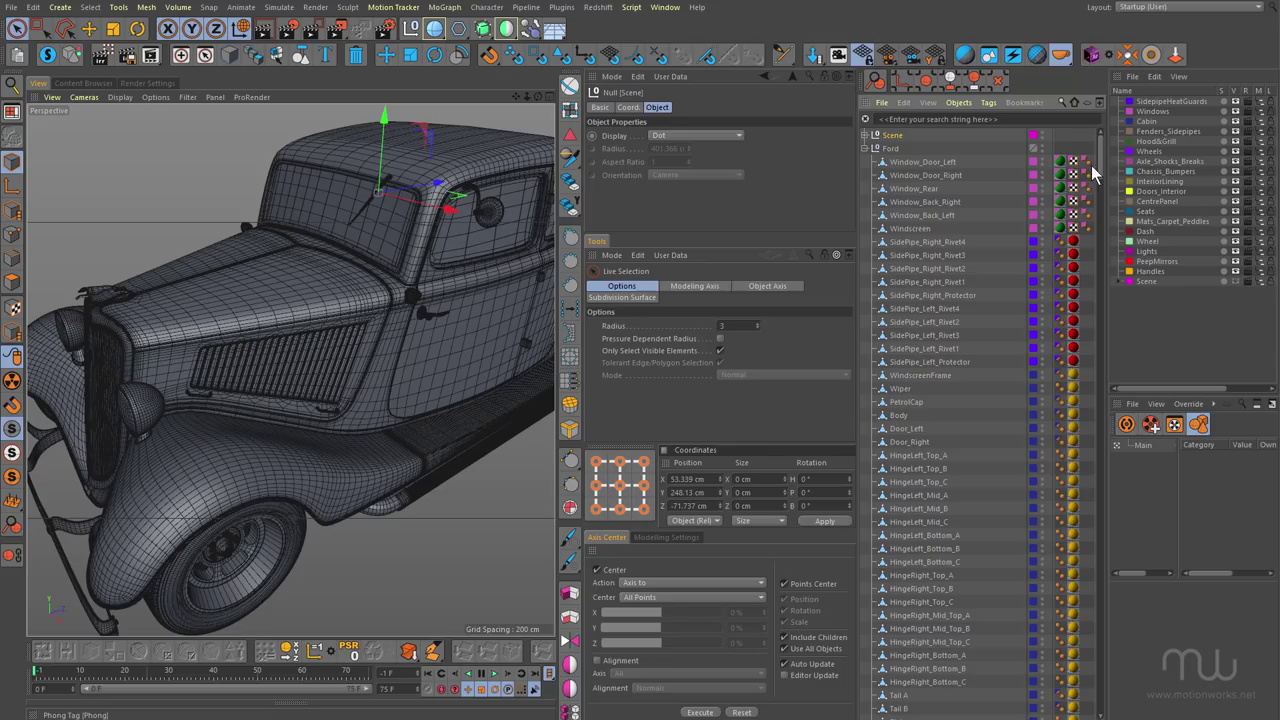
{"action": "mouse_move", "coordinate": [1097, 160]}
{"action": "left_mouse_down"}
{"action": "mouse_move", "coordinate": [1109, 296]}
{"action": "mouse_move", "coordinate": [1116, 146]}
{"action": "left_mouse_up"}
{"action": "mouse_move", "coordinate": [1103, 149]}
{"action": "left_mouse_down"}
{"action": "mouse_move", "coordinate": [1120, 705]}
{"action": "mouse_move", "coordinate": [1128, 574]}
{"action": "mouse_move", "coordinate": [1102, 357]}
{"action": "mouse_move", "coordinate": [1097, 141]}
{"action": "left_mouse_up"}
Step: Solo the Mats_Carpet_Peddles layer and select the Mats and Carpet objects
{"action": "left_click", "coordinate": [1224, 261]}
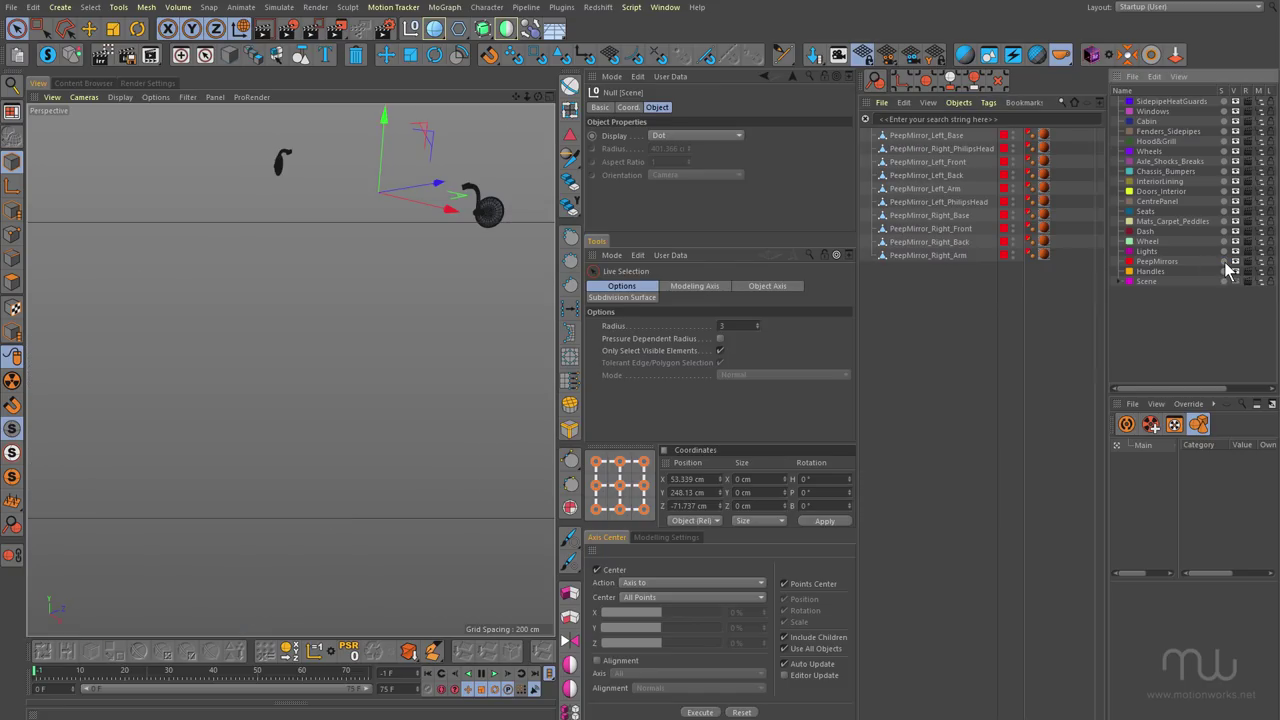
{"action": "left_click", "coordinate": [1225, 263]}
{"action": "left_click", "coordinate": [1224, 221]}
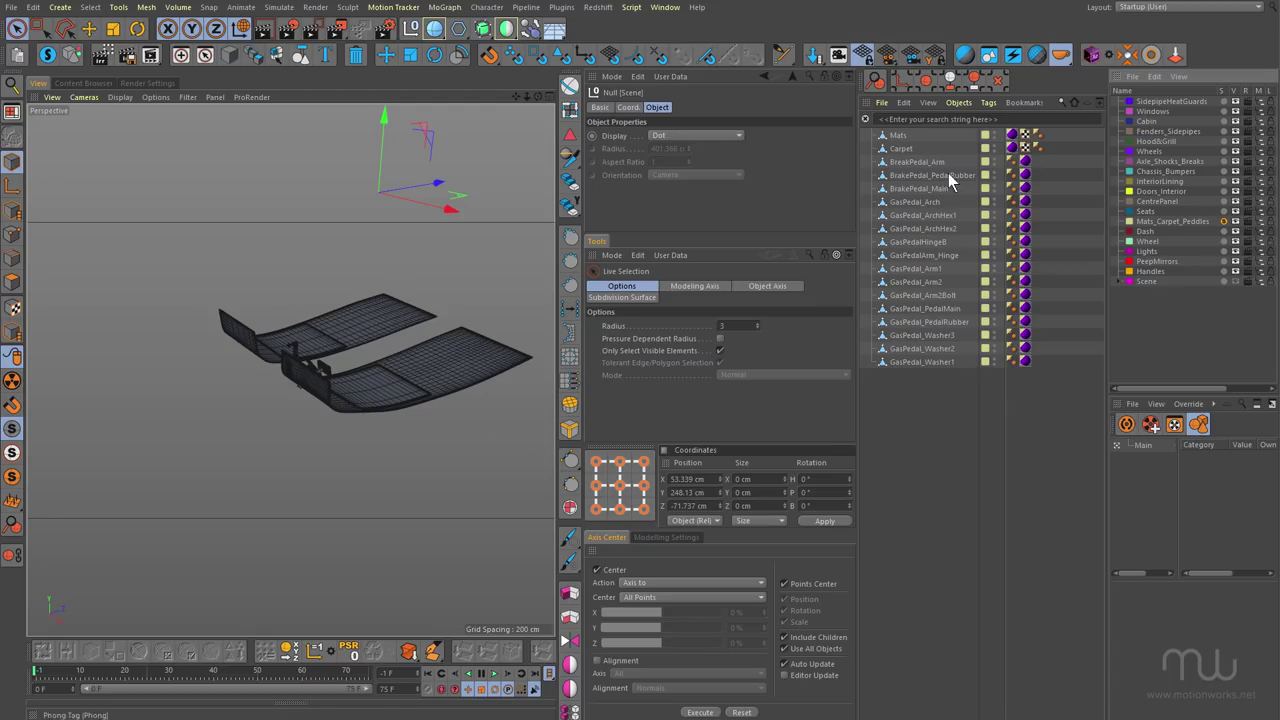
{"action": "left_click", "coordinate": [1025, 136]}
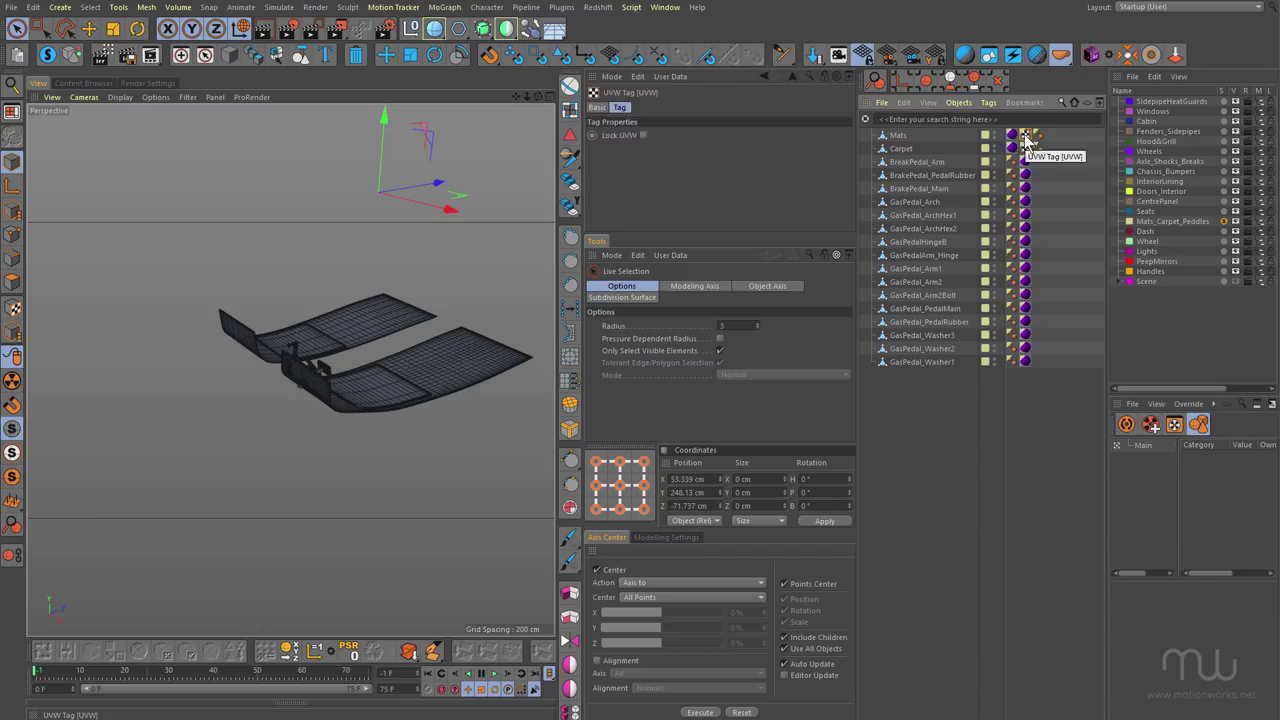
{"action": "left_click", "coordinate": [1026, 143]}
{"action": "left_click", "coordinate": [1026, 143]}
{"action": "left_click", "coordinate": [1030, 152]}
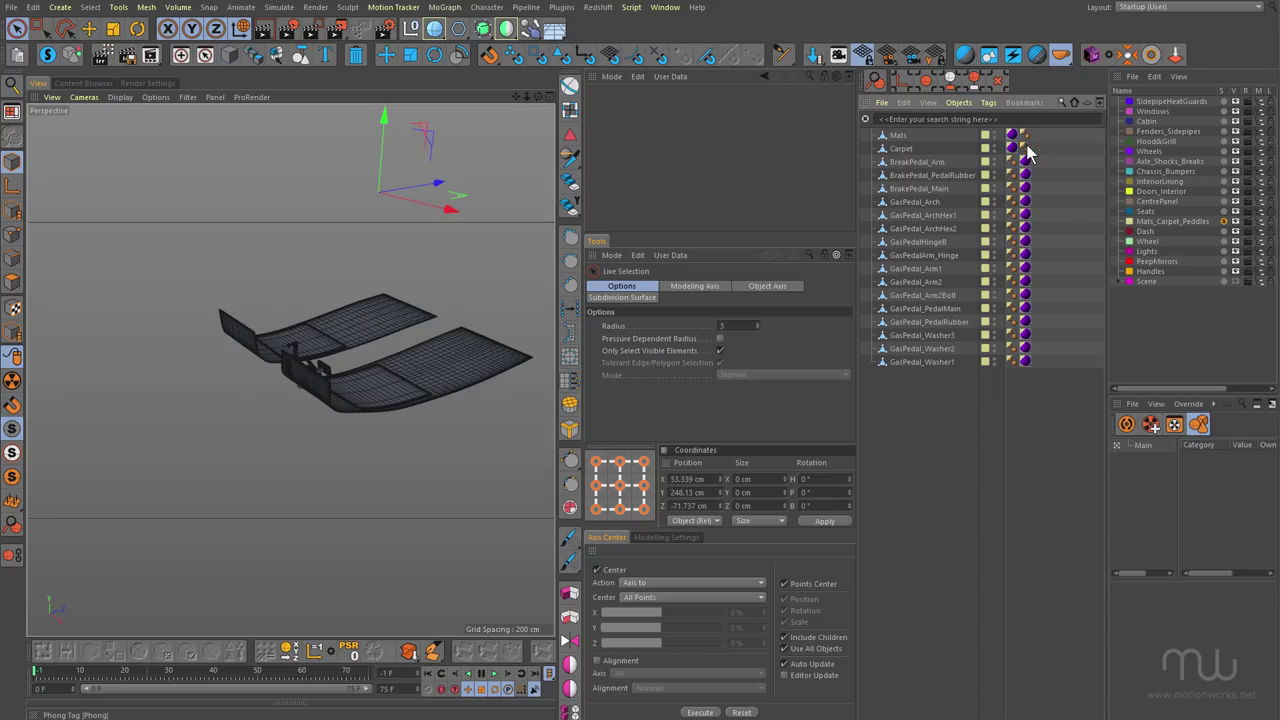
{"action": "left_click", "coordinate": [905, 138]}
{"action": "left_click", "coordinate": [901, 150], "text": "shift"}
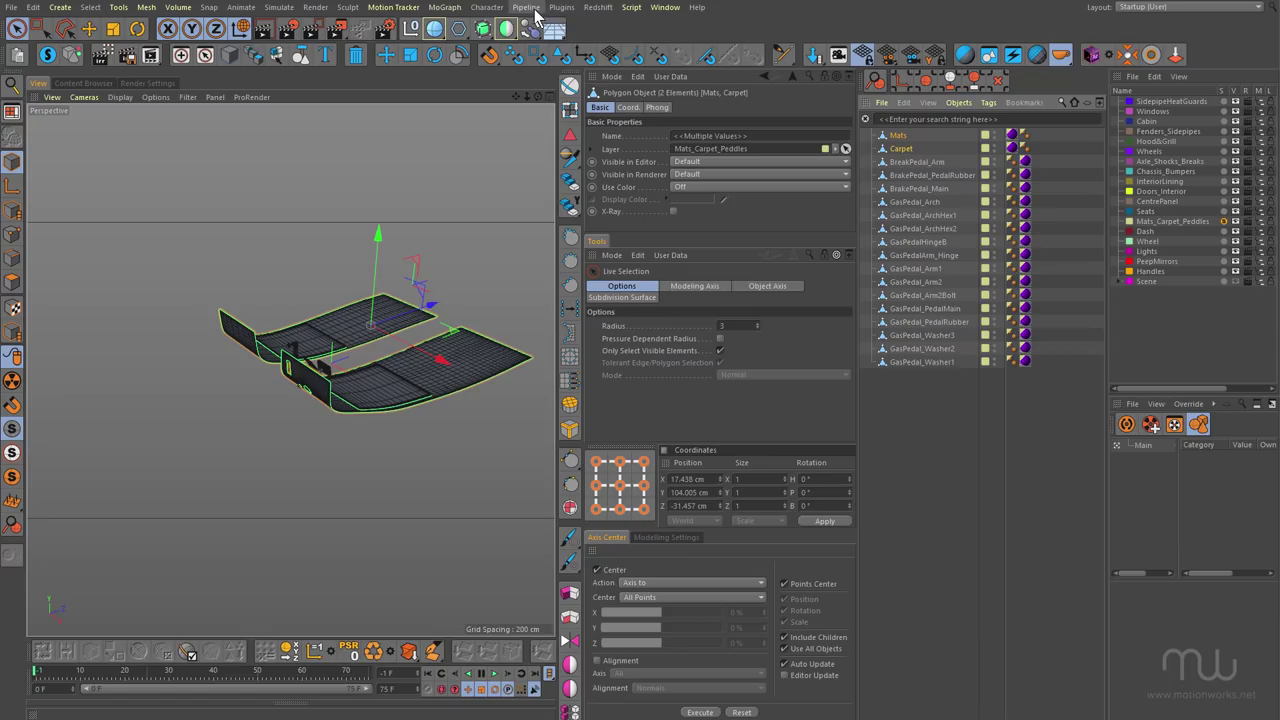
Step: Export Mats and Carpet to RizomUV via Plugins > RizomUV_Extended > Export to RizomUV
{"action": "left_click", "coordinate": [570, 10]}
{"action": "mouse_move", "coordinate": [587, 48]}
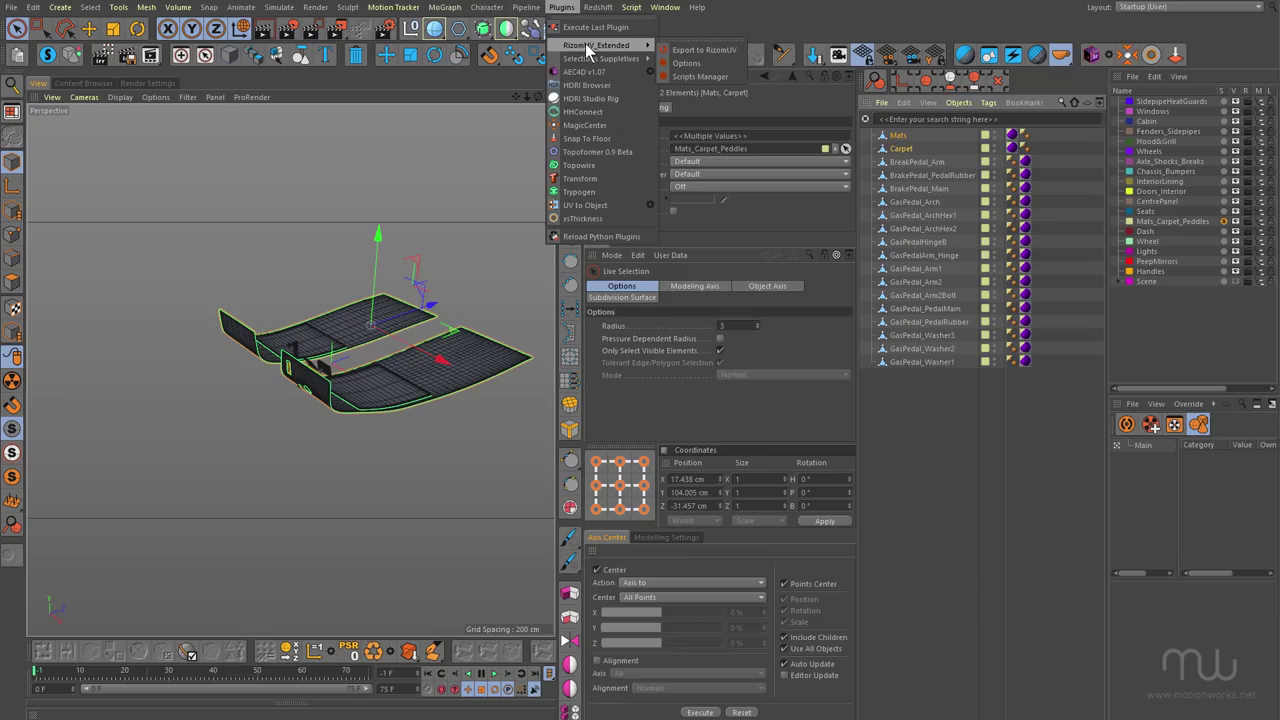
{"action": "left_click", "coordinate": [703, 51]}
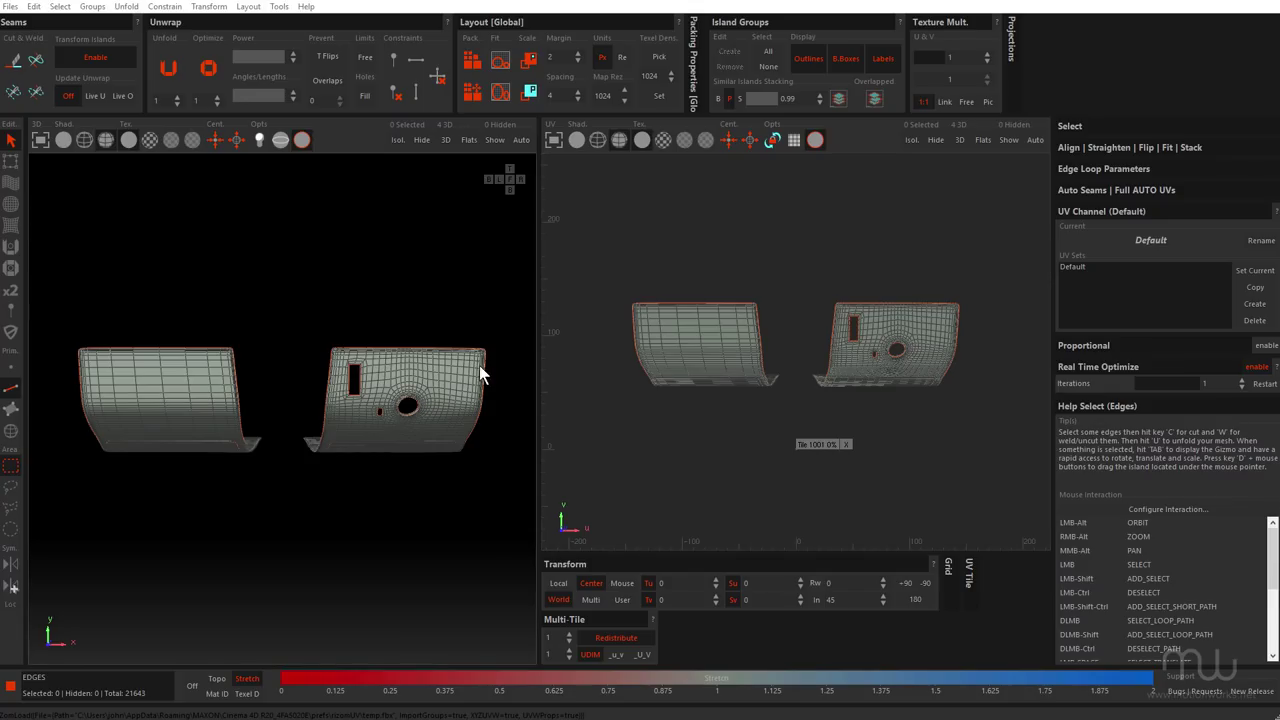
Step: Orbit the 3D viewport to inspect the imported mat and carpet pieces from above
{"action": "left_click_drag", "start_coordinate": [263, 323], "coordinate": [300, 370], "text": "alt"}
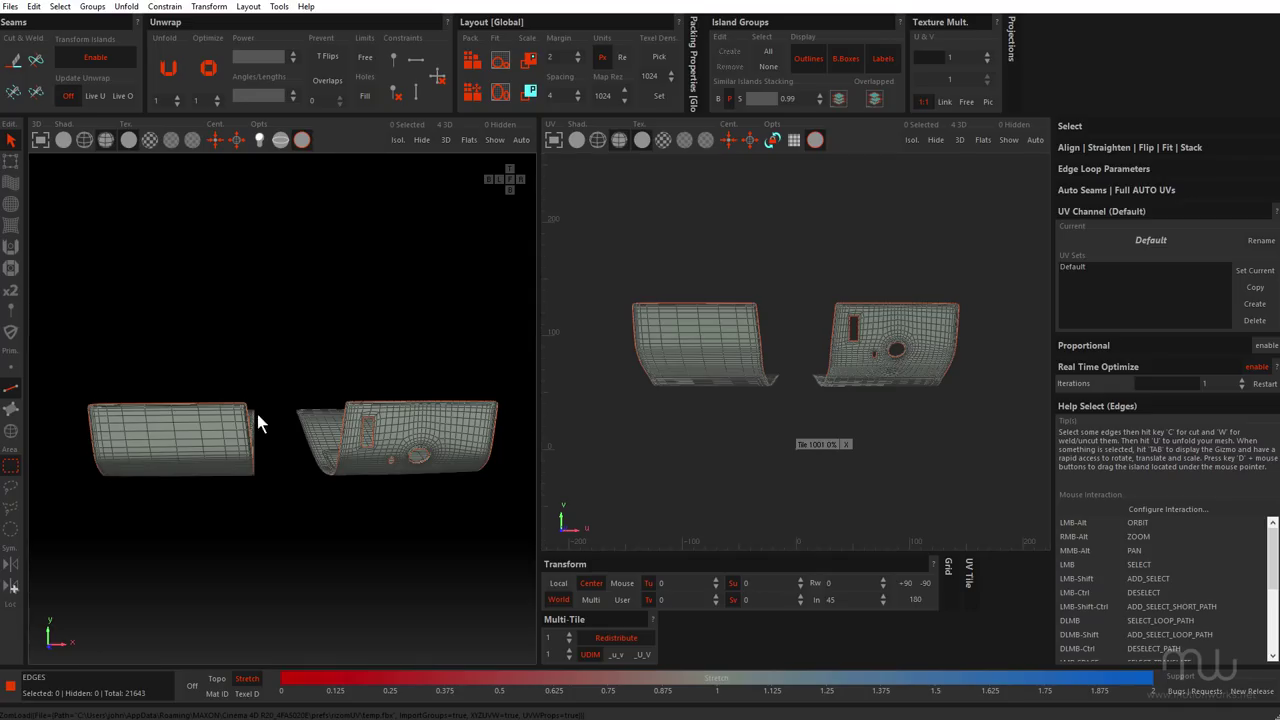
{"action": "left_click_drag", "start_coordinate": [216, 391], "coordinate": [256, 370], "text": "alt"}
Step: Unfold the UV islands, frame them, and zoom in on an island's rounded corner
{"action": "left_click", "coordinate": [11, 246]}
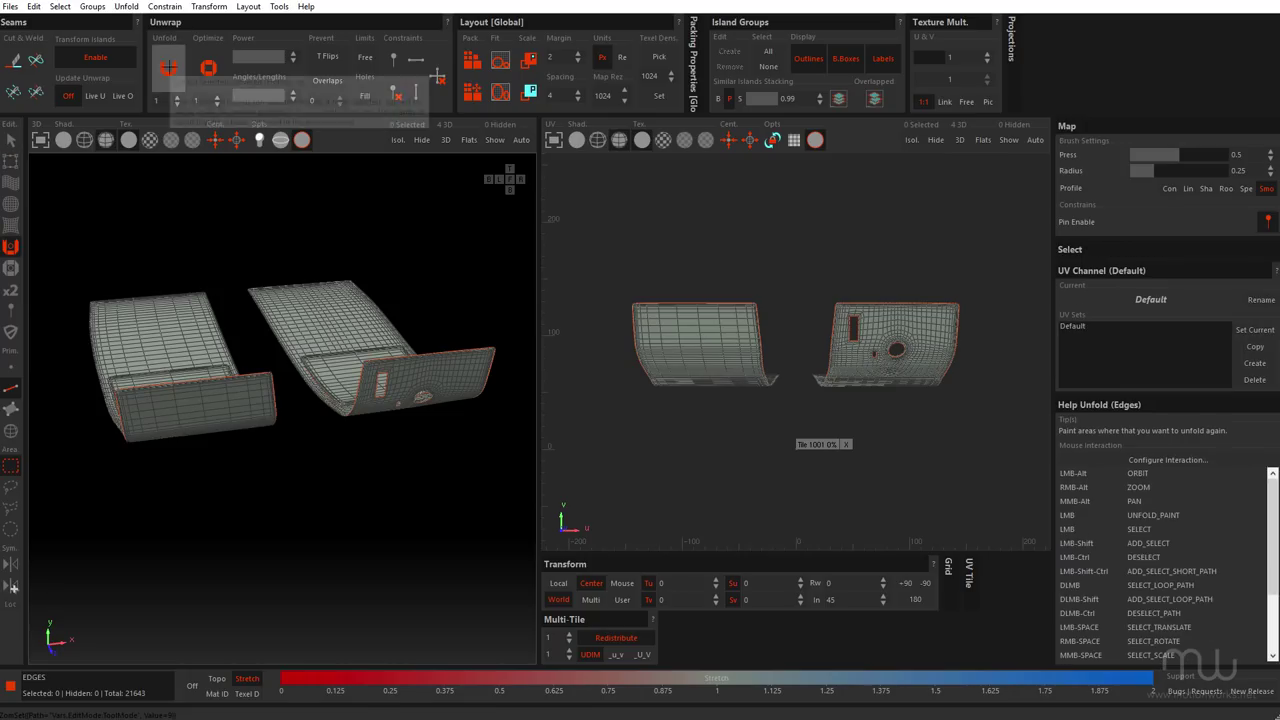
{"action": "left_click", "coordinate": [172, 70]}
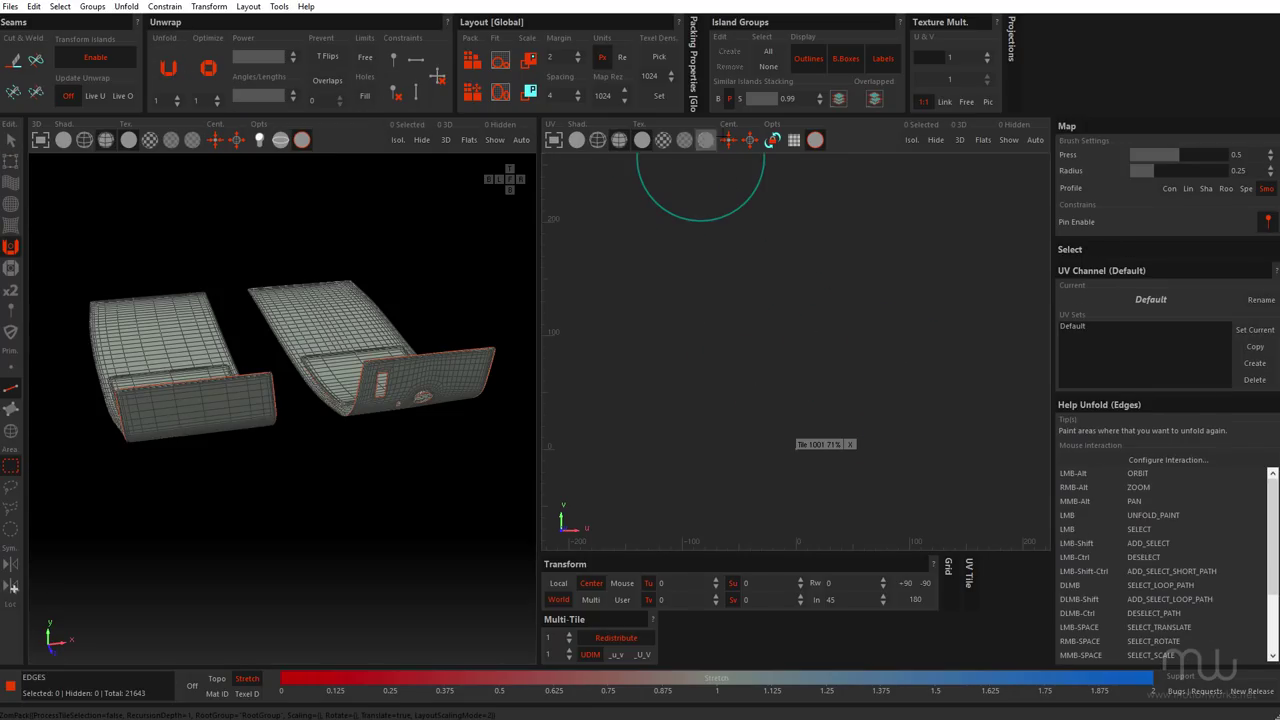
{"action": "key", "text": "f"}
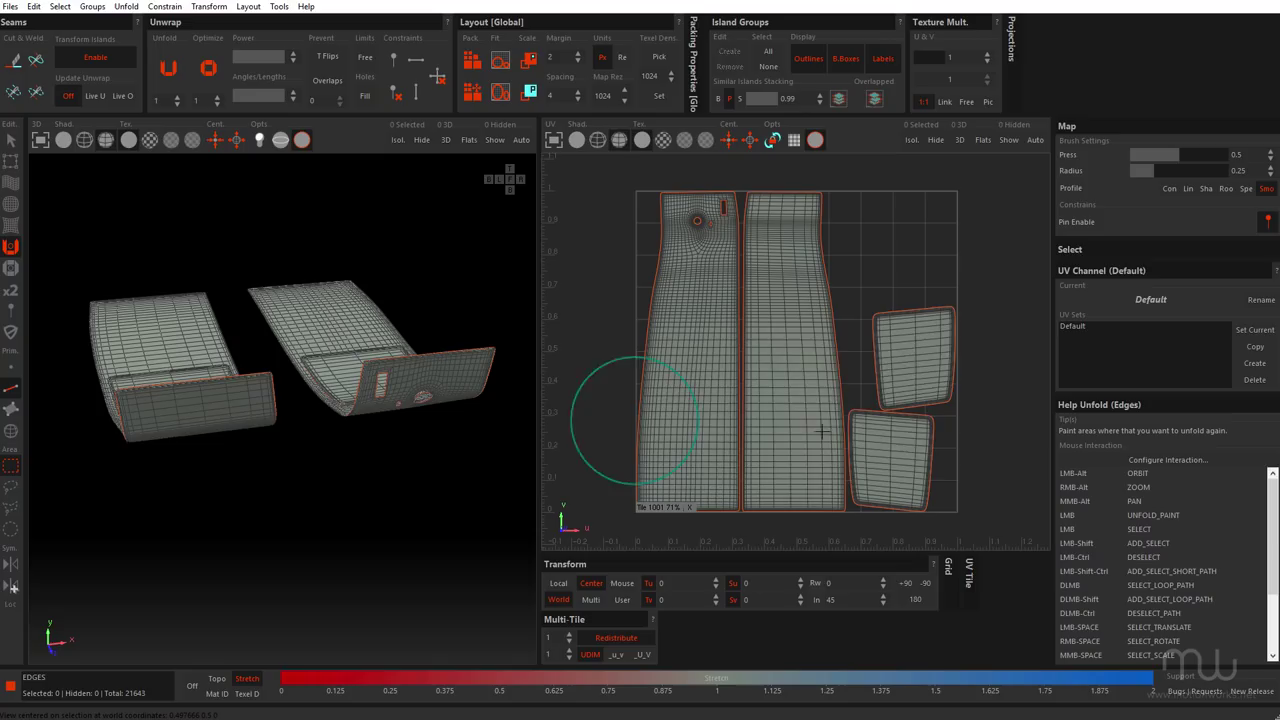
{"action": "scroll", "coordinate": [975, 349], "scroll_direction": "up", "scroll_amount": 1}
{"action": "scroll", "coordinate": [975, 349], "scroll_direction": "up", "scroll_amount": 2}
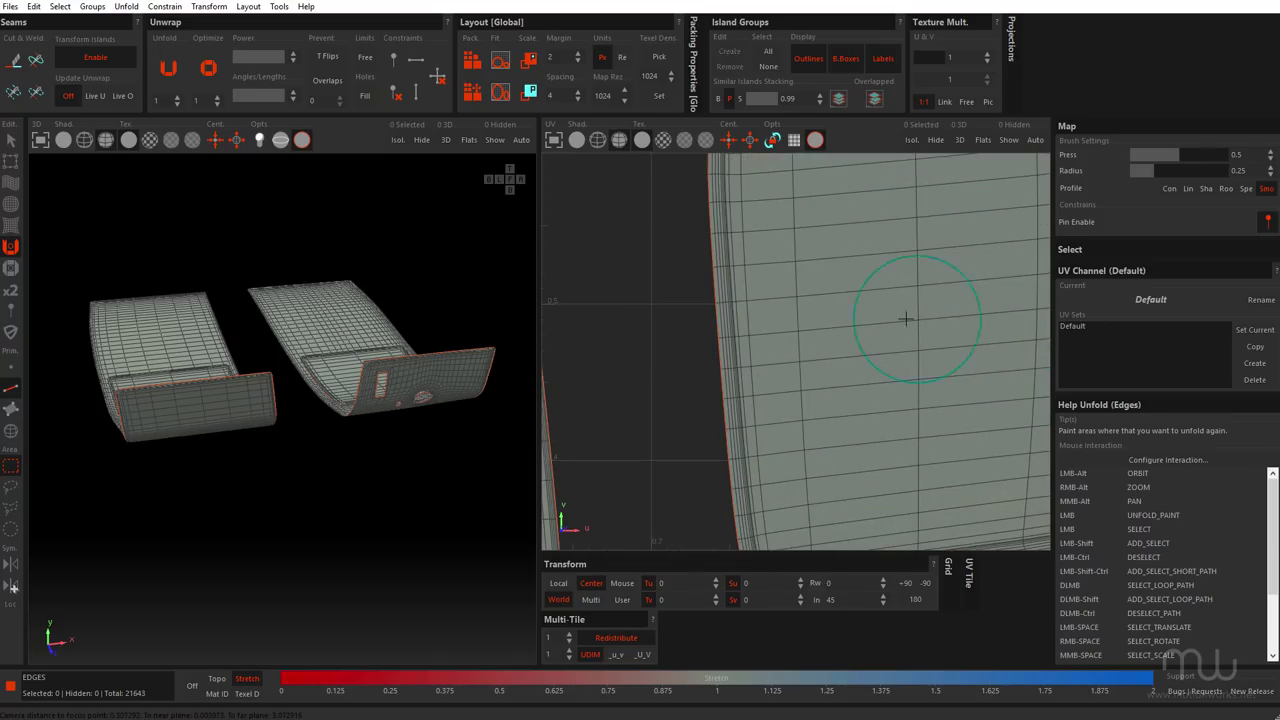
{"action": "scroll", "coordinate": [880, 314], "scroll_direction": "down", "scroll_amount": 1}
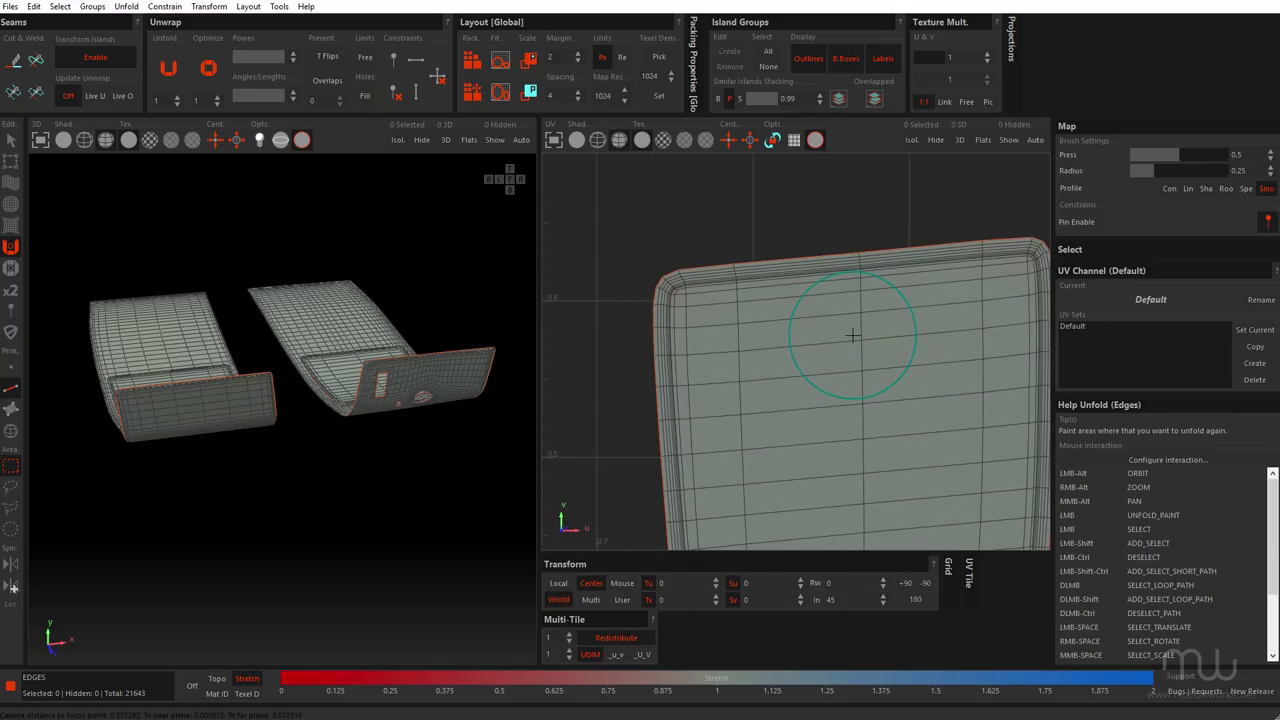
{"action": "scroll", "coordinate": [852, 335], "scroll_direction": "down", "scroll_amount": 2}
{"action": "scroll", "coordinate": [714, 414], "scroll_direction": "up", "scroll_amount": 1}
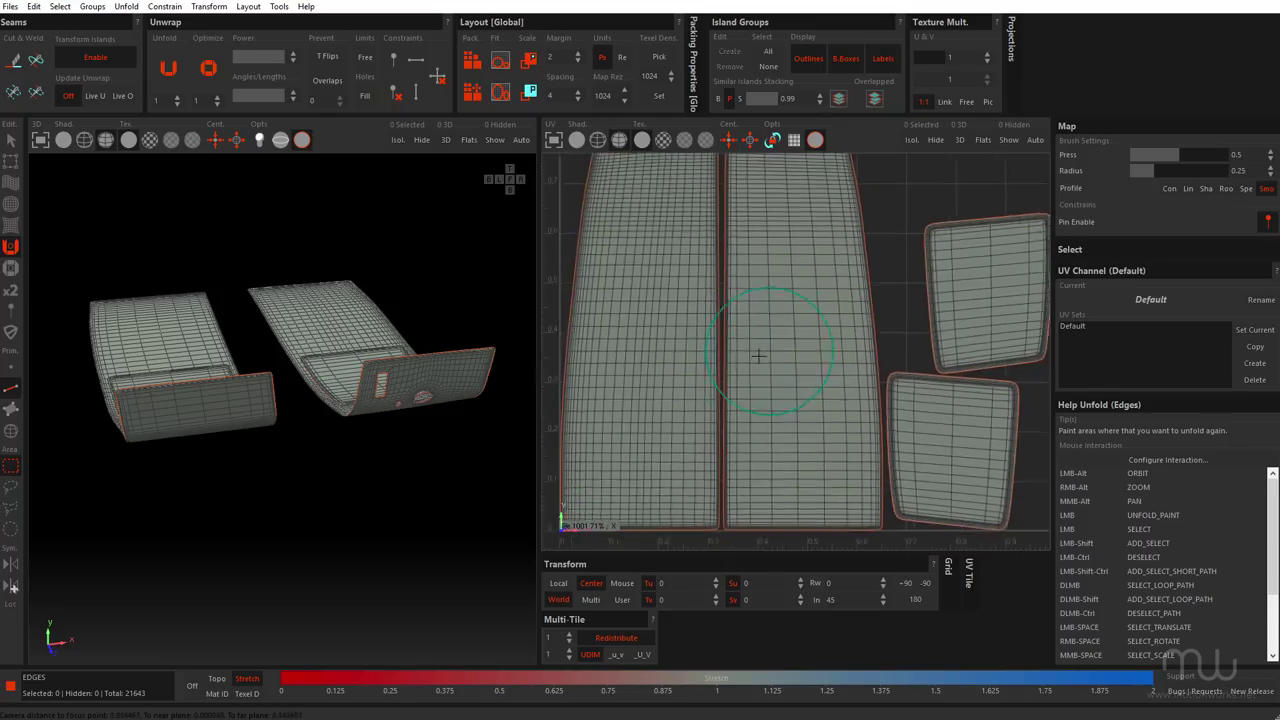
{"action": "scroll", "coordinate": [759, 355], "scroll_direction": "down", "scroll_amount": 2}
{"action": "scroll", "coordinate": [692, 288], "scroll_direction": "up", "scroll_amount": 3}
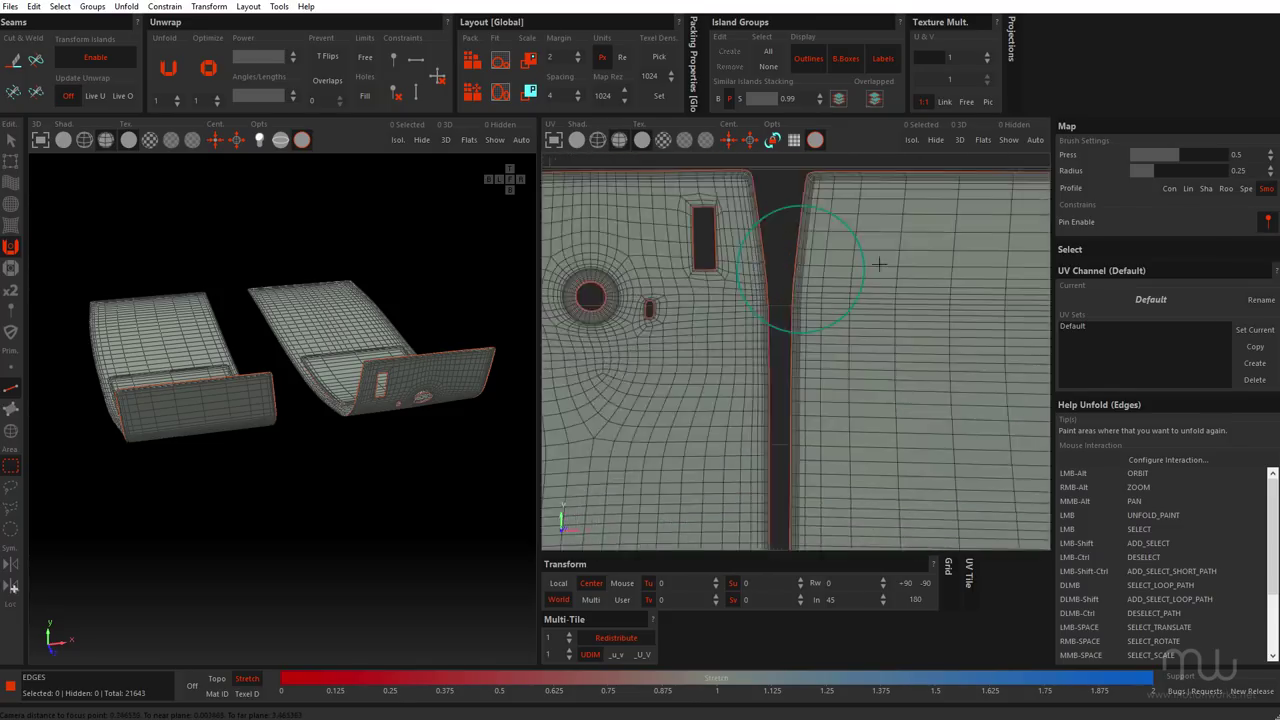
{"action": "scroll", "coordinate": [840, 330], "scroll_direction": "up", "scroll_amount": 2}
{"action": "middle_click_drag", "start_coordinate": [940, 388], "coordinate": [880, 288], "text": "alt"}
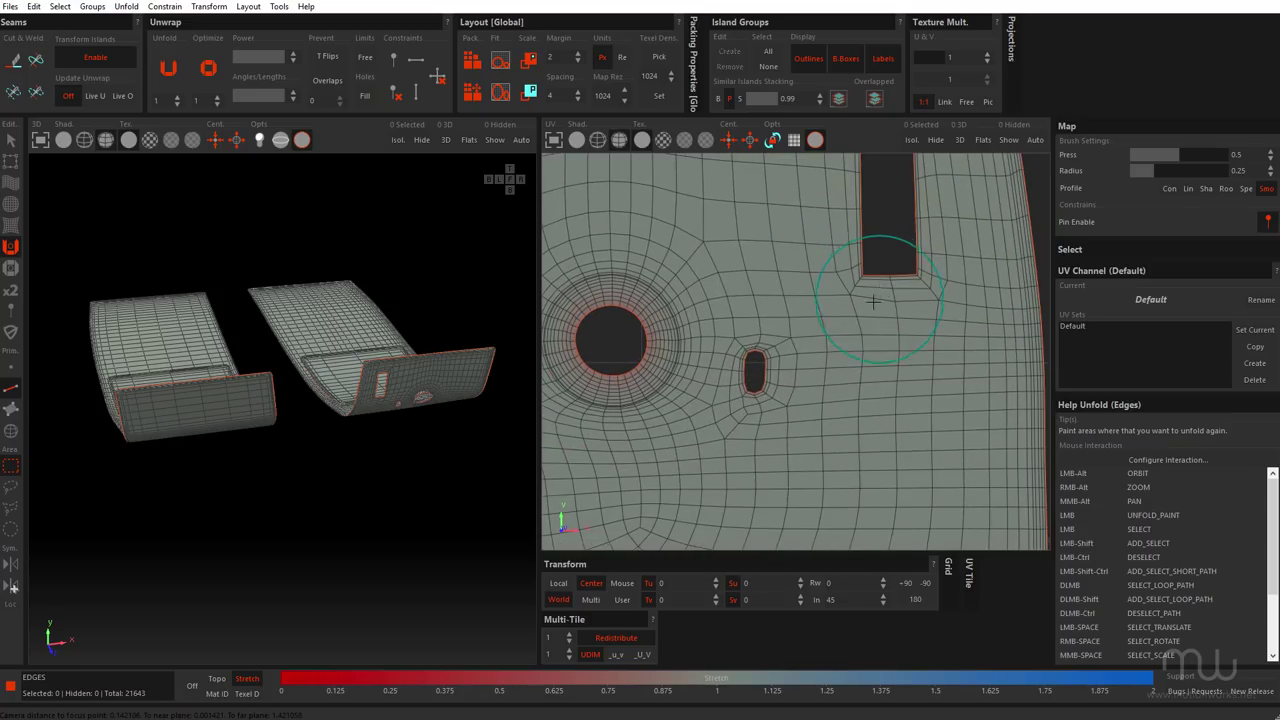
{"action": "scroll", "coordinate": [731, 342], "scroll_direction": "down", "scroll_amount": 4}
{"action": "scroll", "coordinate": [722, 347], "scroll_direction": "down", "scroll_amount": 3}
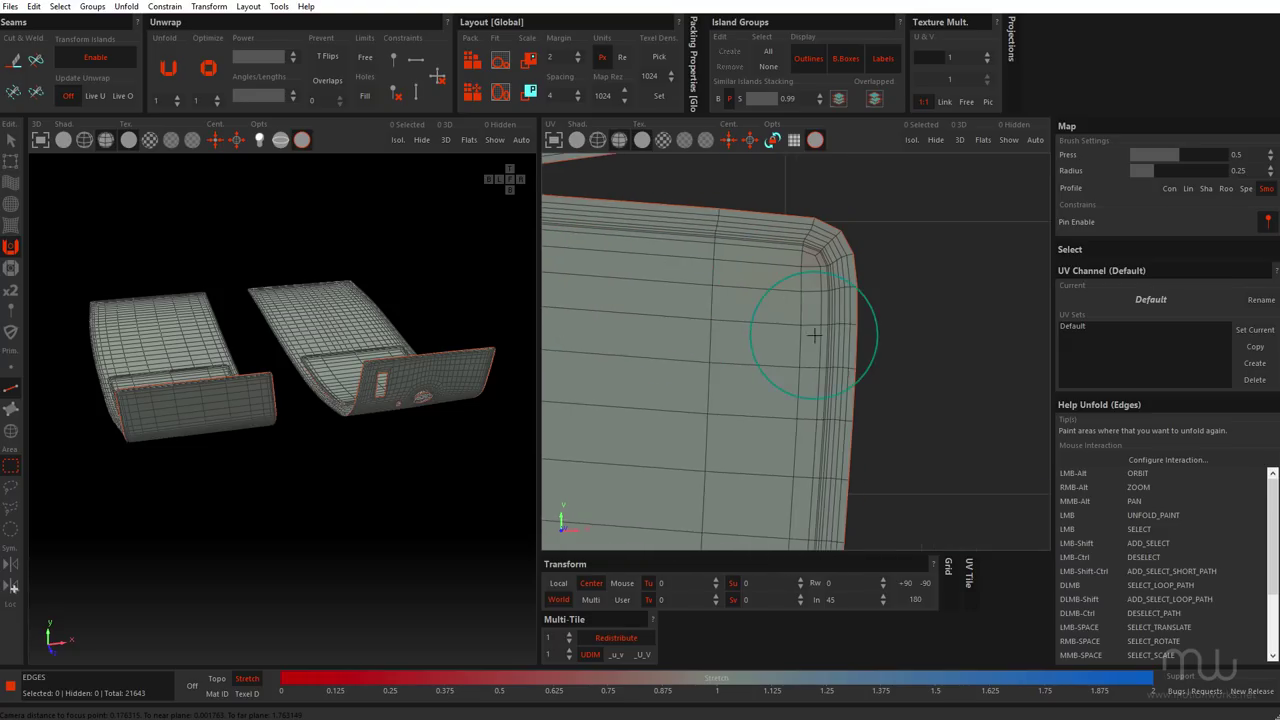
{"action": "scroll", "coordinate": [857, 286], "scroll_direction": "down", "scroll_amount": 3}
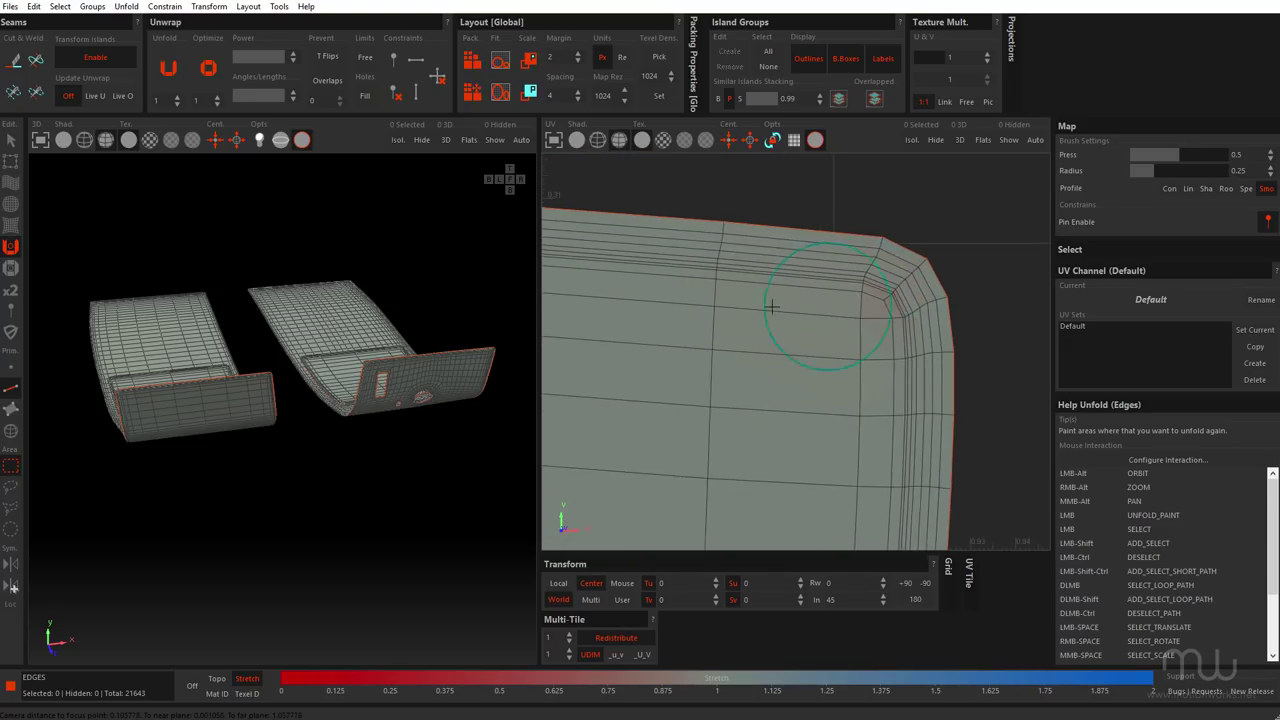
{"action": "scroll", "coordinate": [780, 350], "scroll_direction": "down", "scroll_amount": 5}
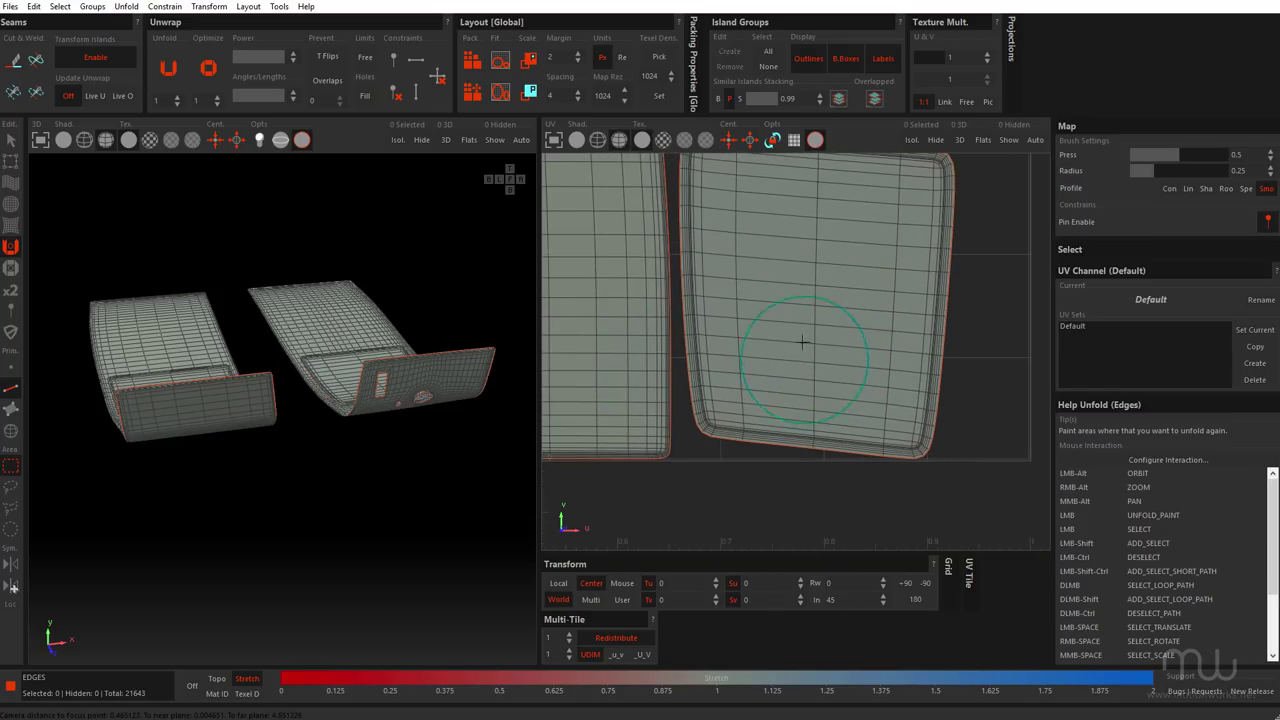
{"action": "middle_click_drag", "start_coordinate": [803, 342], "coordinate": [828, 347], "text": "alt"}
{"action": "right_click_drag", "start_coordinate": [836, 368], "coordinate": [959, 326], "text": "alt"}
{"action": "middle_click_drag", "start_coordinate": [959, 326], "coordinate": [943, 314], "text": "alt"}
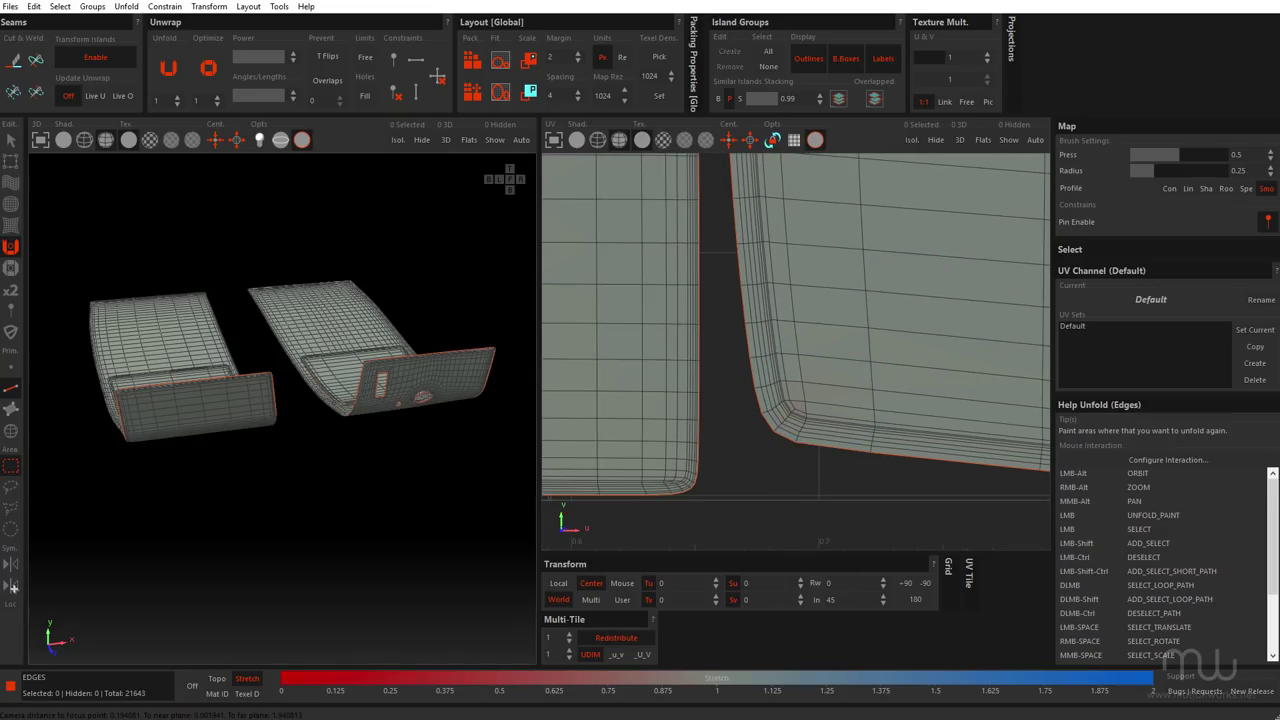
{"action": "right_click_drag", "start_coordinate": [791, 414], "coordinate": [909, 371], "text": "alt"}
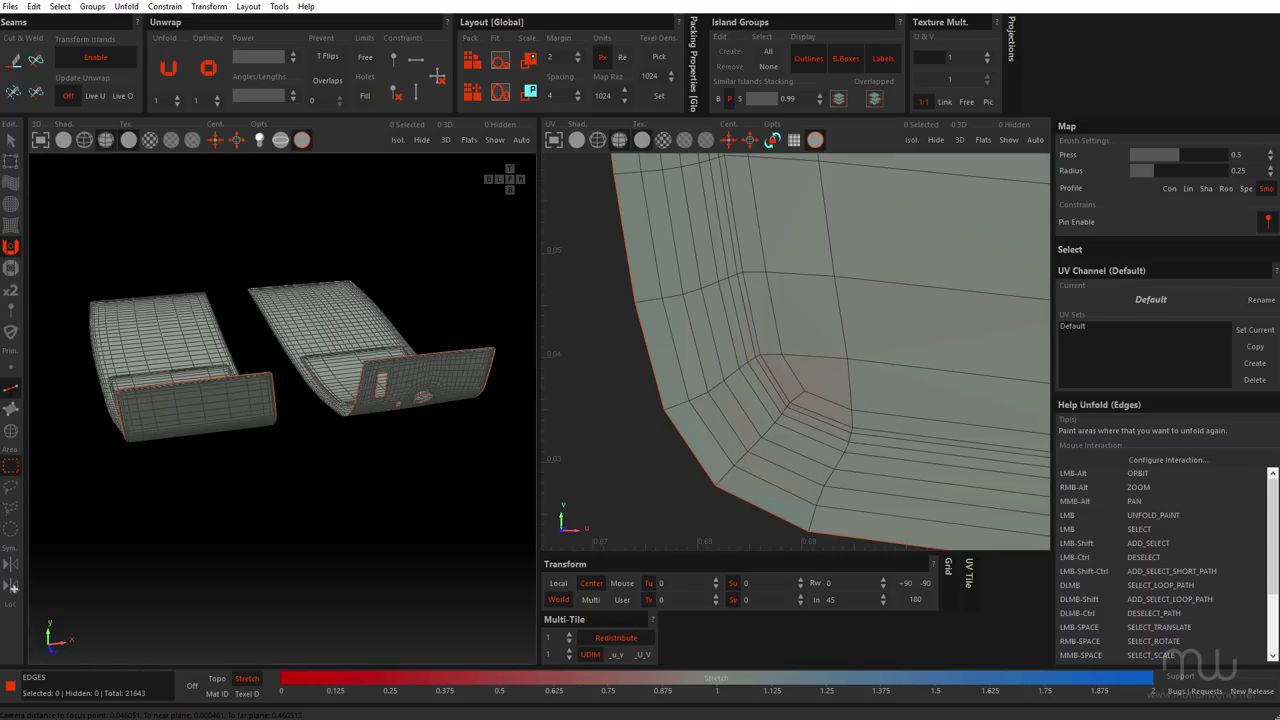
{"action": "scroll", "coordinate": [280, 330], "scroll_direction": "up", "scroll_amount": 5}
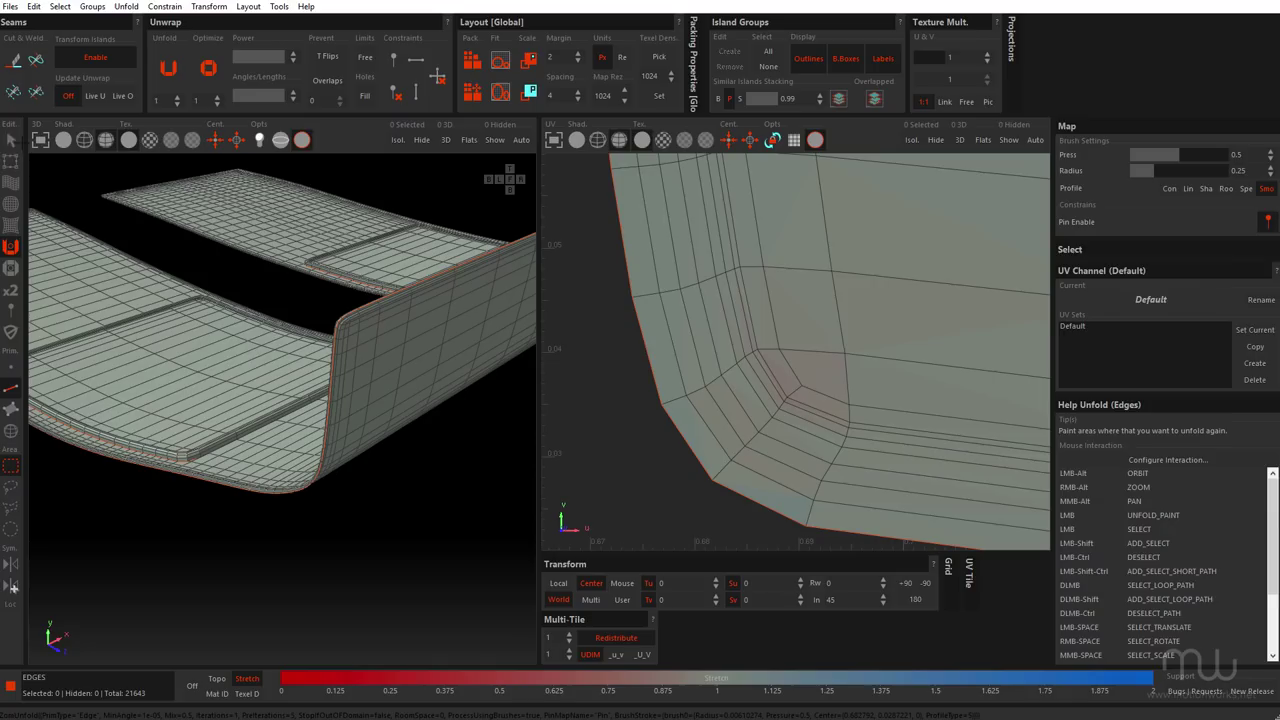
Step: Switch to edge selection and select the diagonal edge paths at three rounded corners
{"action": "left_click", "coordinate": [10, 140]}
{"action": "left_click", "coordinate": [719, 472]}
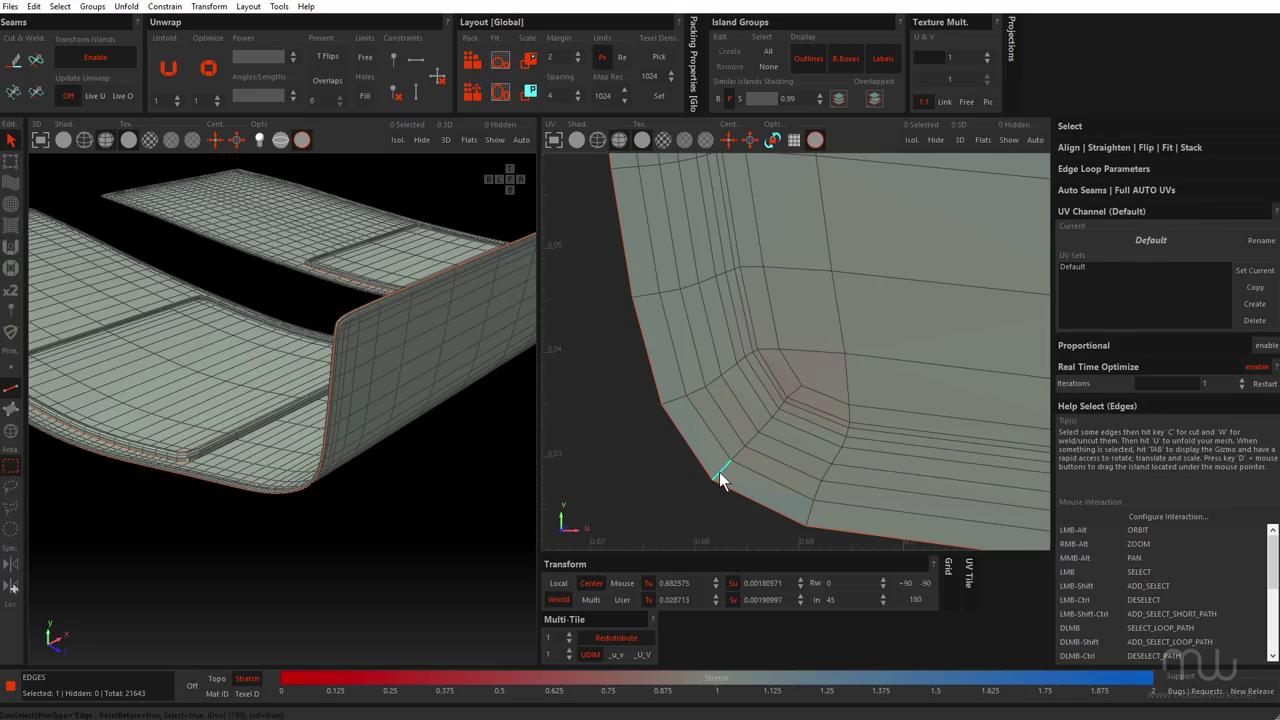
{"action": "left_click", "coordinate": [790, 398], "text": "ctrl+shift"}
{"action": "scroll", "coordinate": [729, 391], "scroll_direction": "up", "scroll_amount": 4}
{"action": "scroll", "coordinate": [750, 420], "scroll_direction": "down", "scroll_amount": 5}
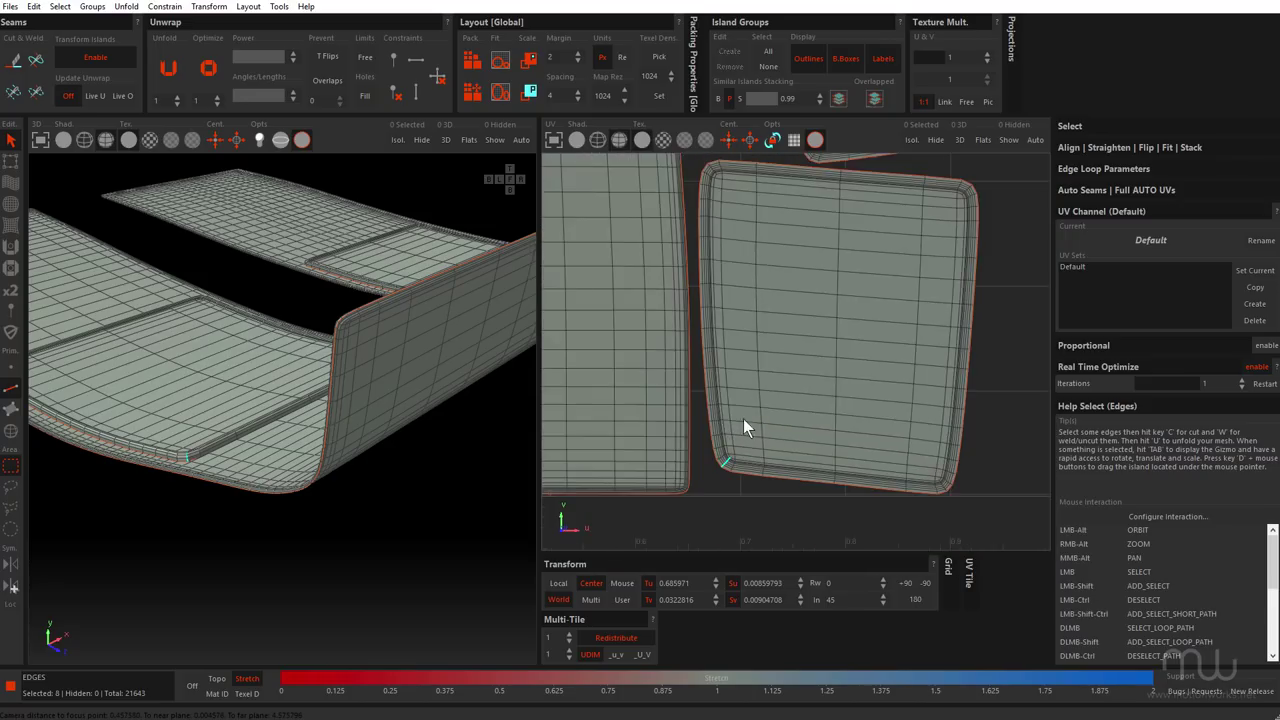
{"action": "scroll", "coordinate": [921, 434], "scroll_direction": "up", "scroll_amount": 6}
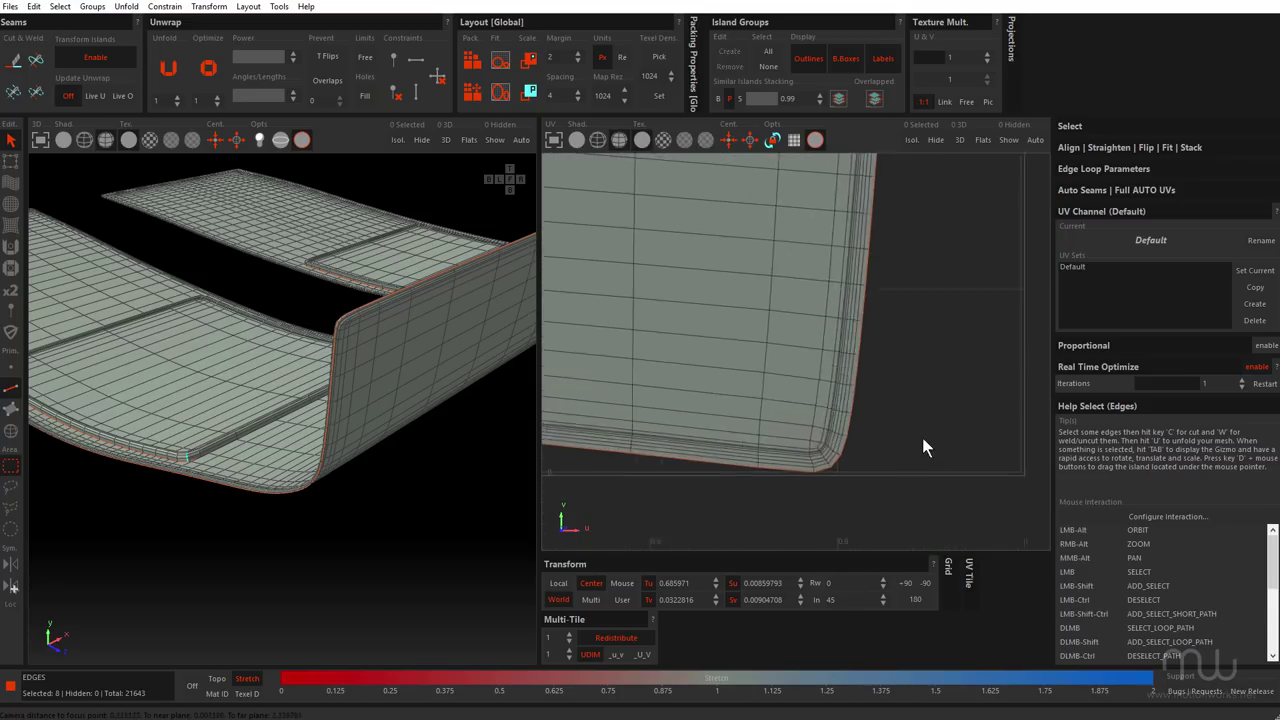
{"action": "left_click", "coordinate": [832, 455], "text": "ctrl+shift"}
{"action": "scroll", "coordinate": [754, 408], "scroll_direction": "down", "scroll_amount": 3}
{"action": "scroll", "coordinate": [862, 521], "scroll_direction": "up", "scroll_amount": 3}
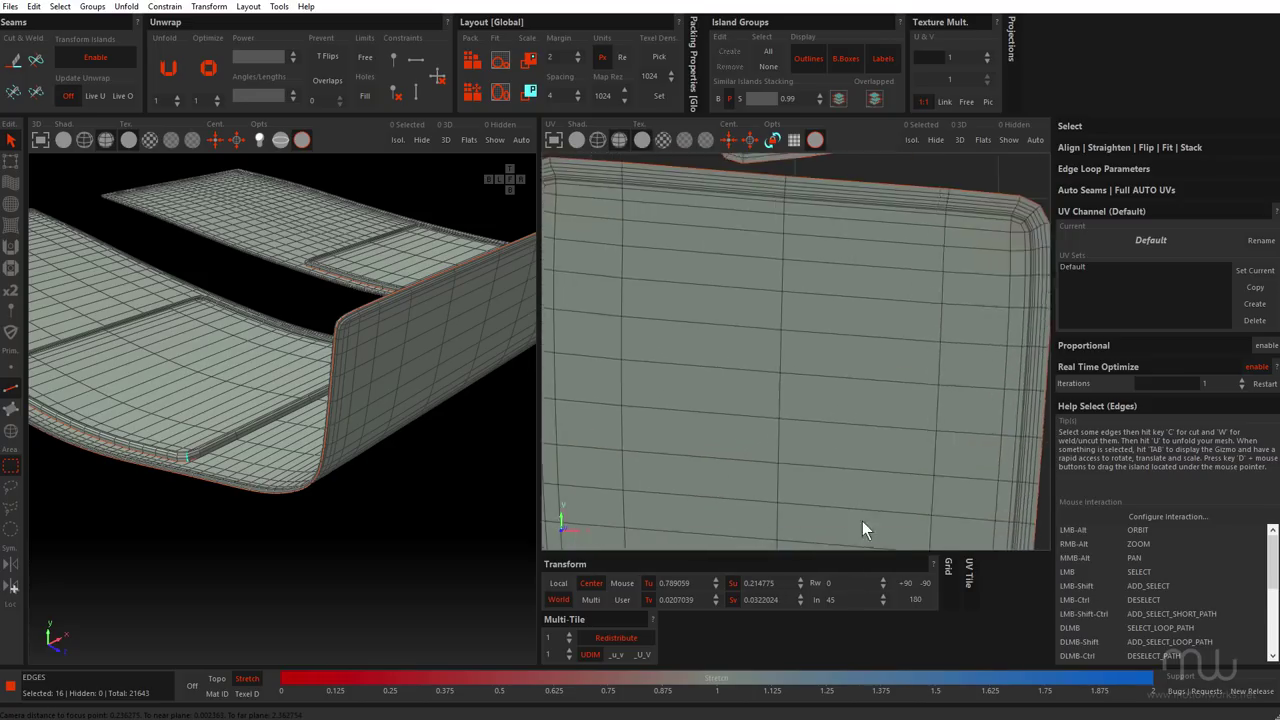
{"action": "scroll", "coordinate": [862, 521], "scroll_direction": "down", "scroll_amount": 2}
{"action": "scroll", "coordinate": [995, 297], "scroll_direction": "up", "scroll_amount": 2}
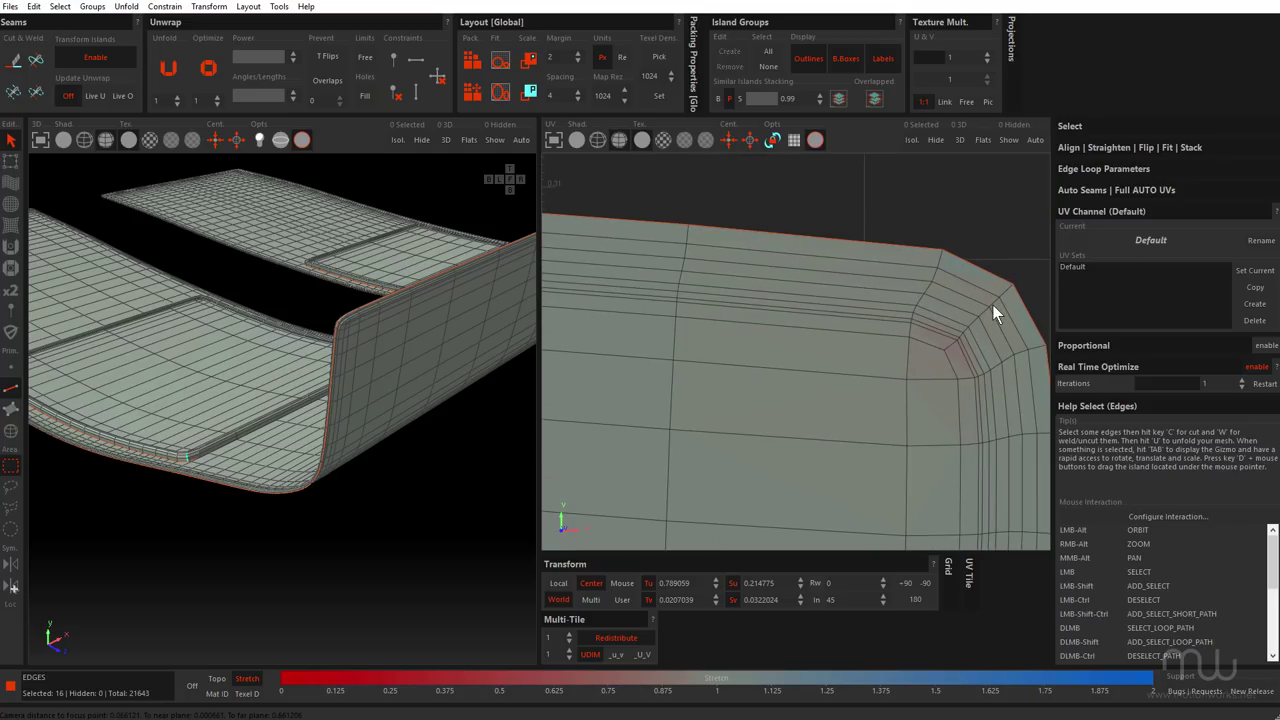
{"action": "left_click", "coordinate": [993, 305], "text": "ctrl+shift"}
{"action": "scroll", "coordinate": [777, 352], "scroll_direction": "down", "scroll_amount": 2}
{"action": "middle_click_drag", "start_coordinate": [777, 352], "coordinate": [943, 343]}
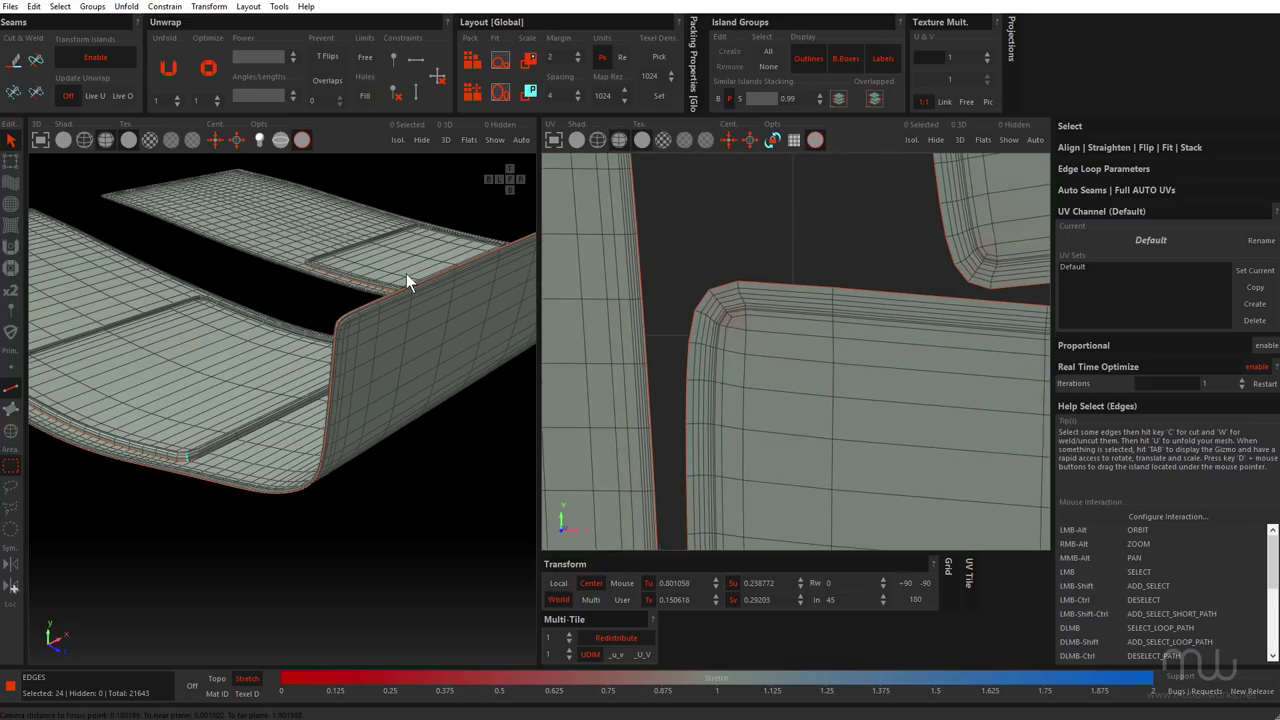
Step: Select the last corner edge path, cut the corner seams with C, and re-unfold with U
{"action": "scroll", "coordinate": [690, 287], "scroll_direction": "up", "scroll_amount": 3}
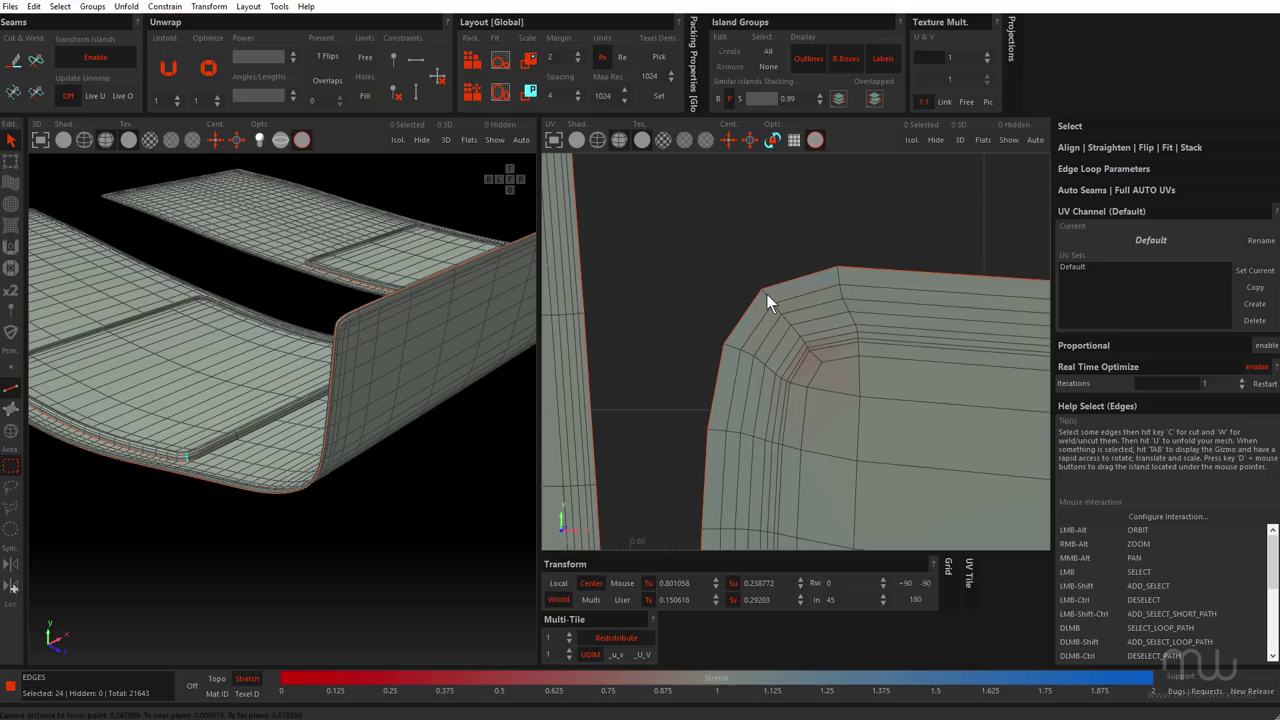
{"action": "left_click", "coordinate": [766, 294], "text": "ctrl+shift"}
{"action": "key", "text": "c"}
{"action": "key", "text": "u"}
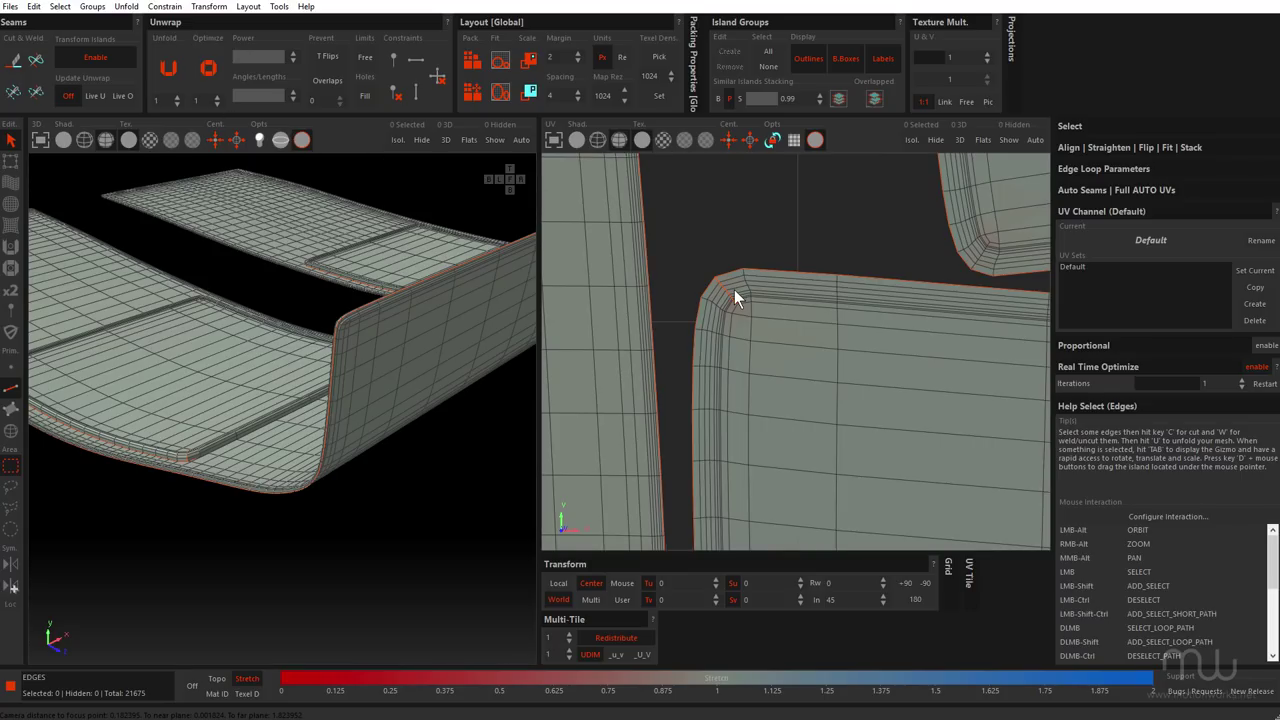
{"action": "key", "text": "u"}
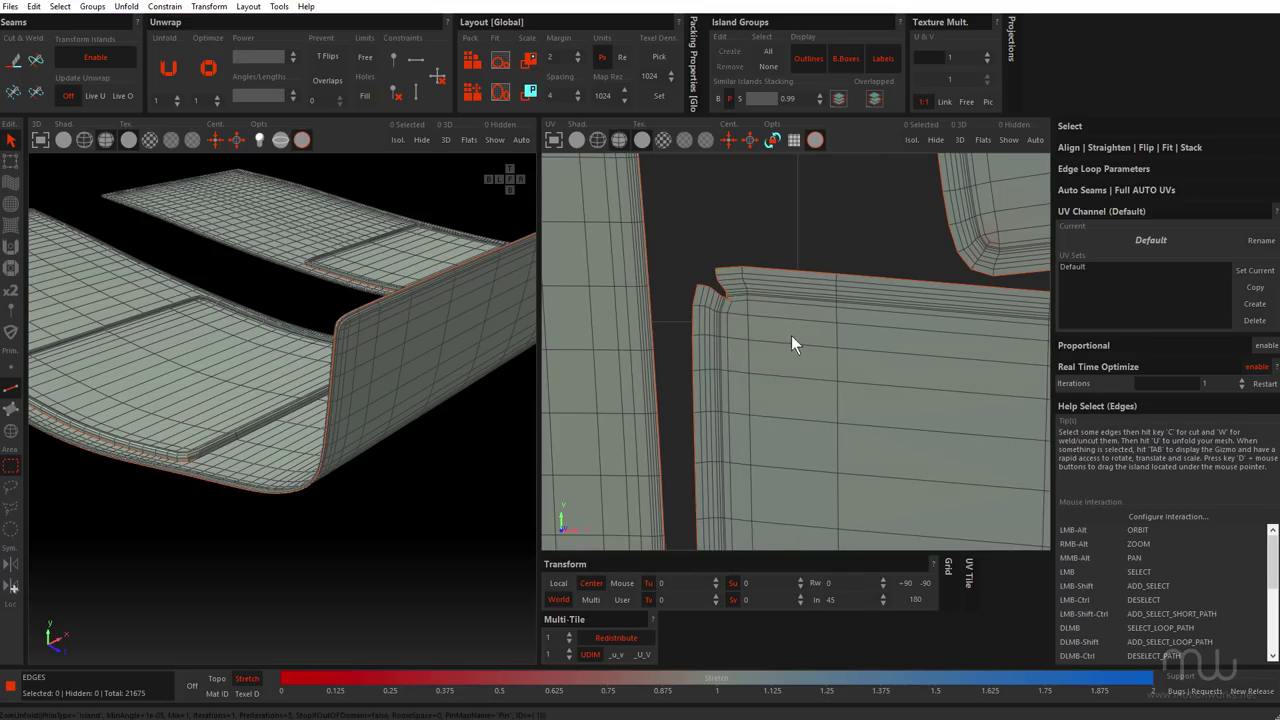
{"action": "scroll", "coordinate": [775, 293], "scroll_direction": "up", "scroll_amount": 3}
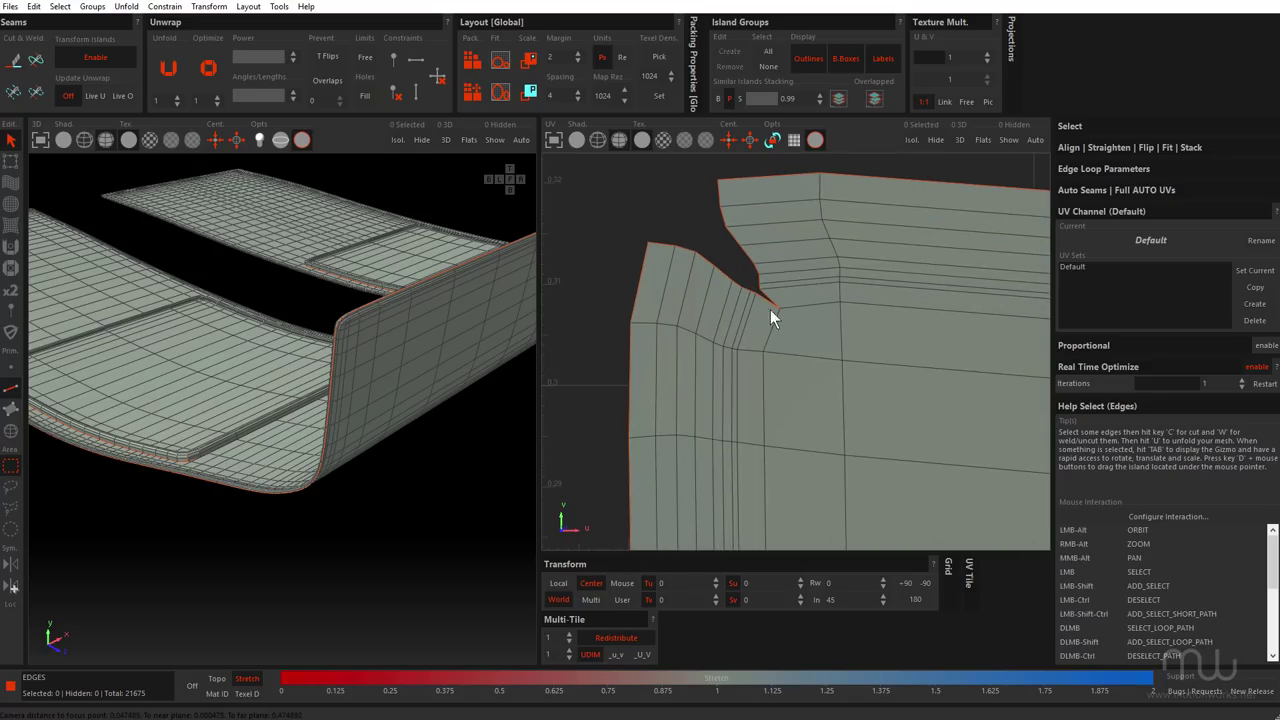
{"action": "scroll", "coordinate": [771, 314], "scroll_direction": "down", "scroll_amount": 5}
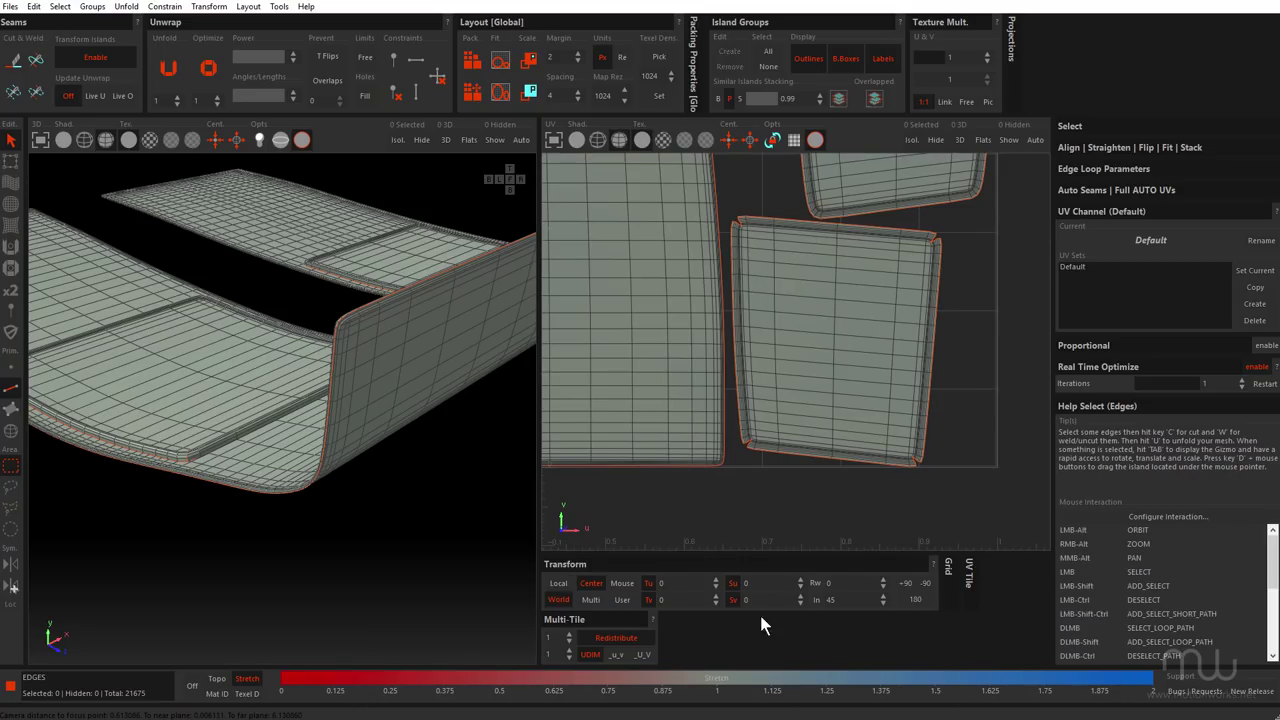
{"action": "scroll", "coordinate": [786, 365], "scroll_direction": "up", "scroll_amount": 5}
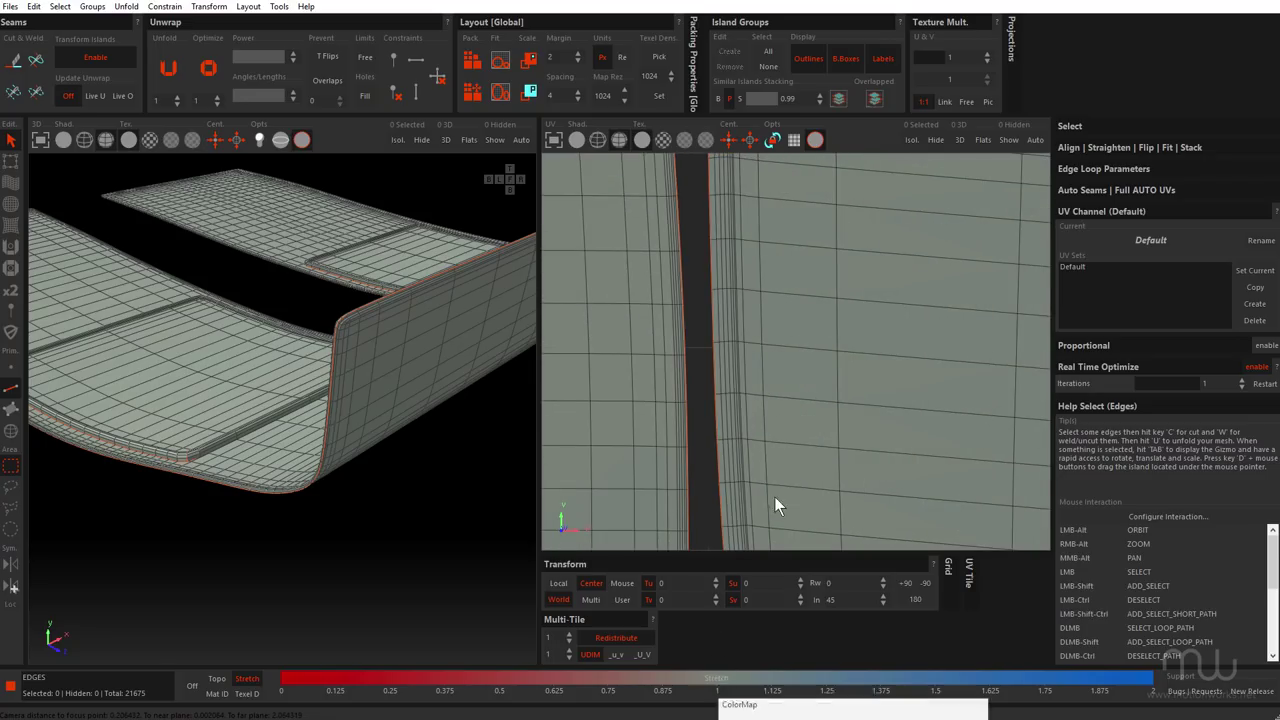
{"action": "scroll", "coordinate": [871, 505], "scroll_direction": "down", "scroll_amount": 4}
{"action": "scroll", "coordinate": [846, 403], "scroll_direction": "down", "scroll_amount": 3}
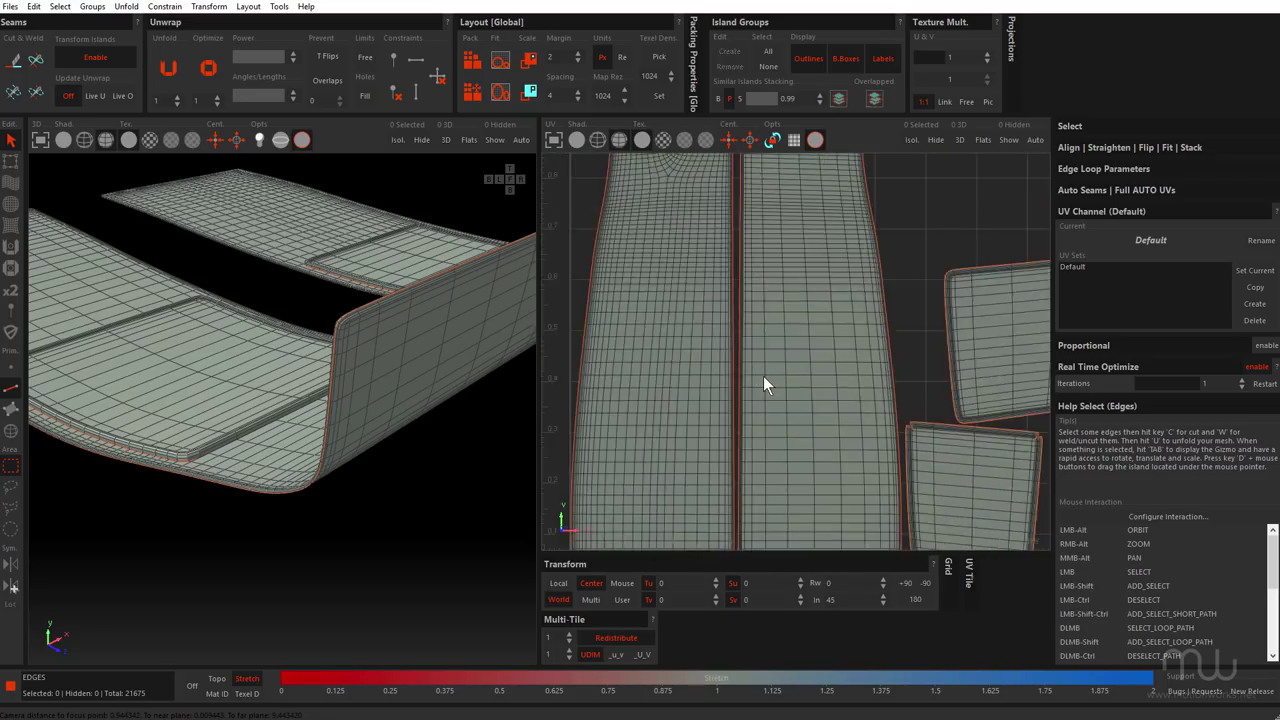
{"action": "scroll", "coordinate": [945, 278], "scroll_direction": "up", "scroll_amount": 3}
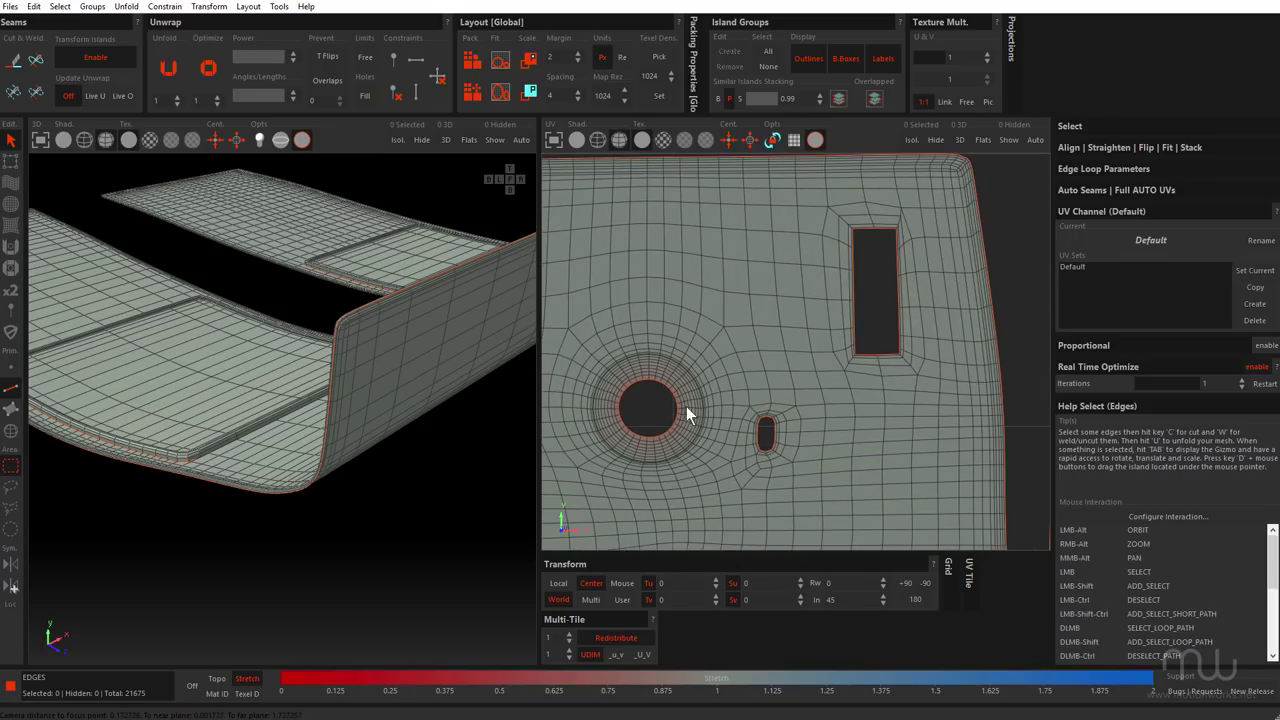
{"action": "scroll", "coordinate": [831, 361], "scroll_direction": "up", "scroll_amount": 6}
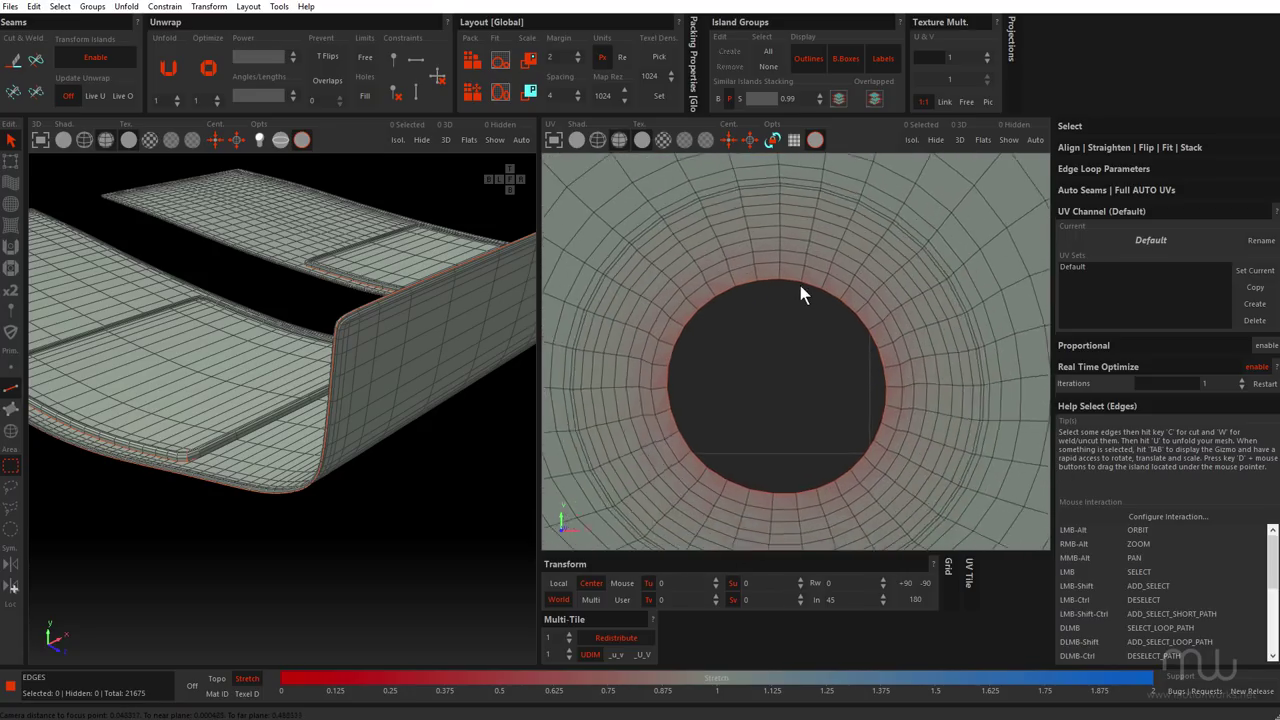
{"action": "scroll", "coordinate": [785, 294], "scroll_direction": "down", "scroll_amount": 1}
{"action": "scroll", "coordinate": [876, 311], "scroll_direction": "down", "scroll_amount": 3}
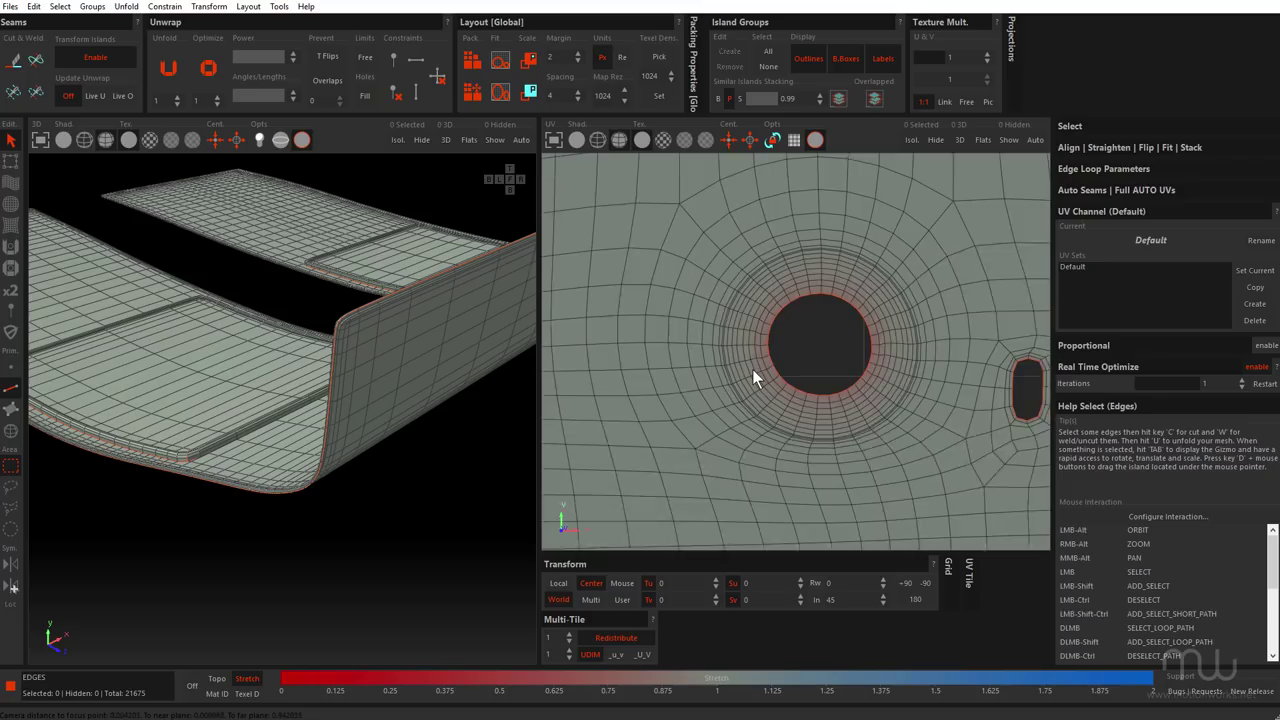
{"action": "scroll", "coordinate": [860, 350], "scroll_direction": "down", "scroll_amount": 4}
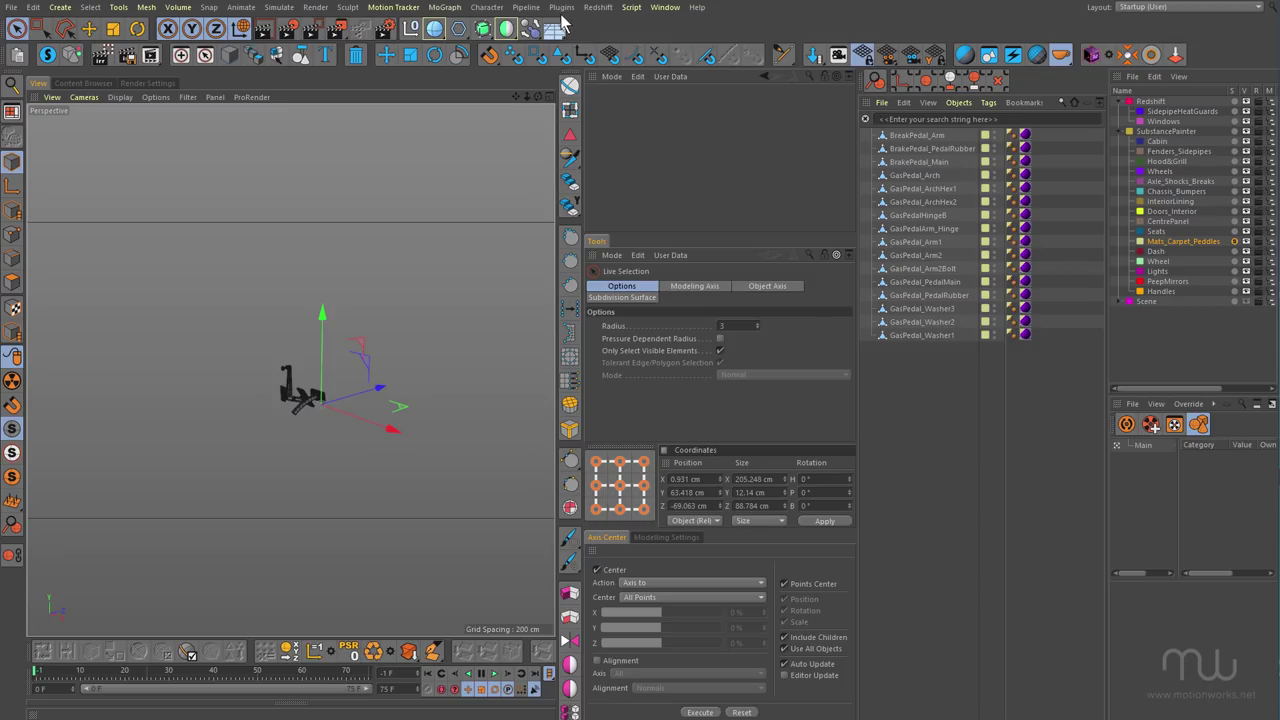
{"action": "left_click", "coordinate": [563, 7]}
{"action": "mouse_move", "coordinate": [576, 46]}
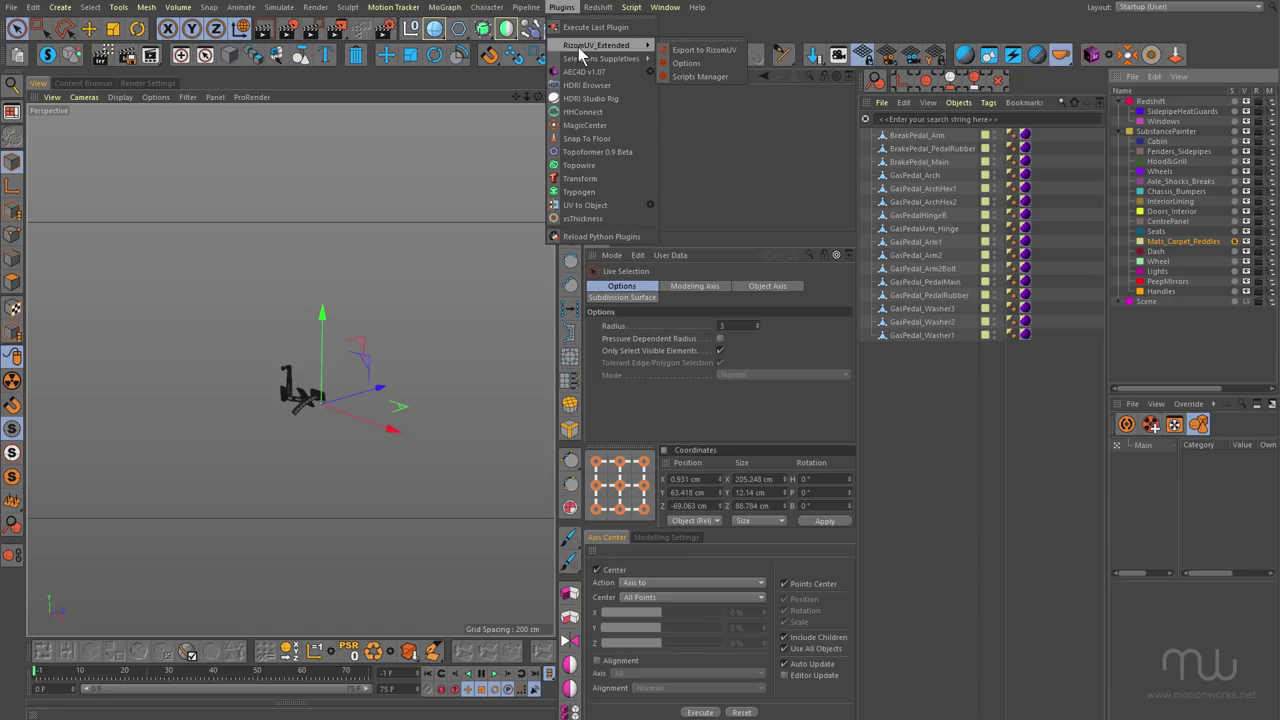
{"action": "left_click", "coordinate": [673, 63]}
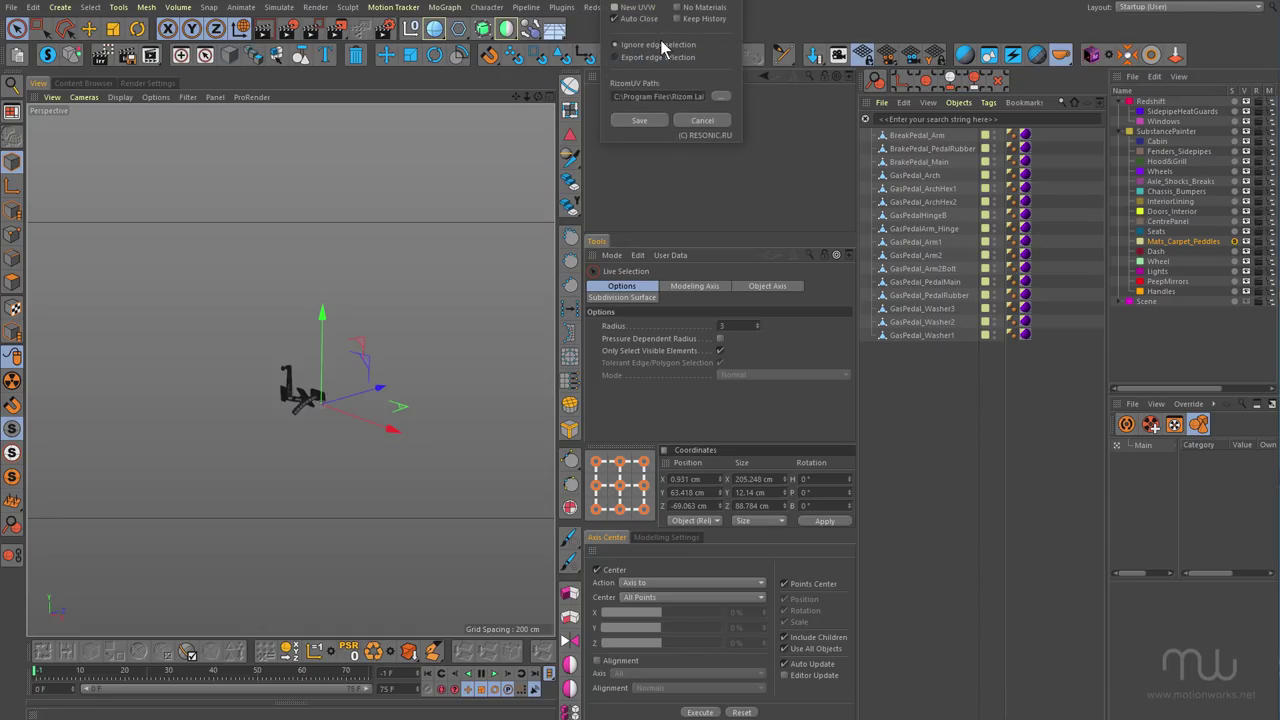
{"action": "left_click", "coordinate": [700, 120]}
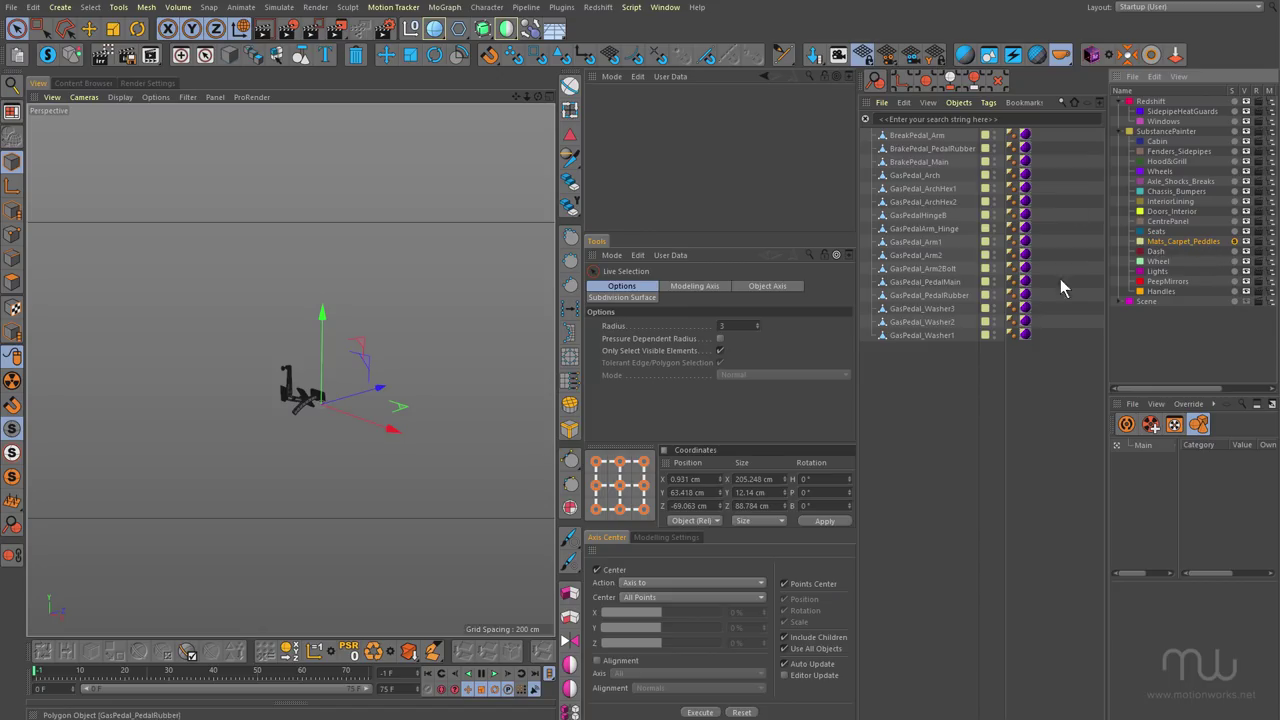
Step: Move Mats and Carpet onto the Mats_Carpet_Peddles layer and solo that layer
{"action": "left_click", "coordinate": [1236, 242]}
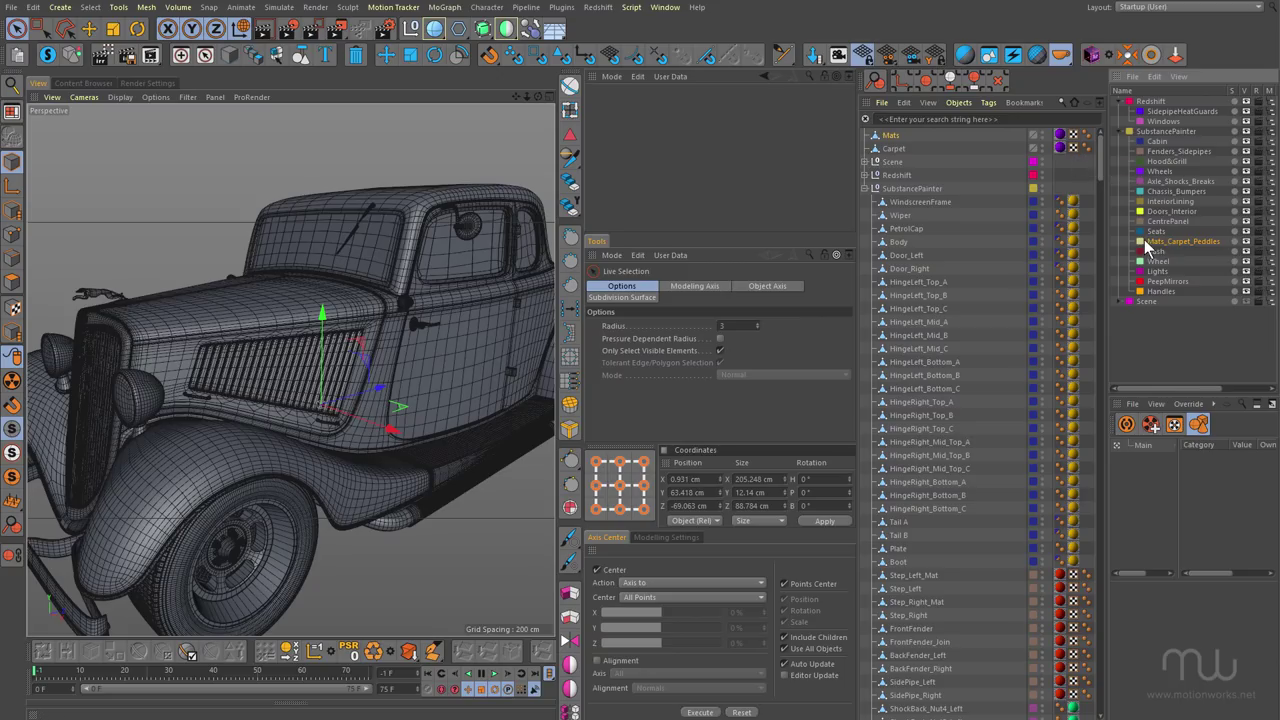
{"action": "left_click", "coordinate": [888, 149], "text": "ctrl"}
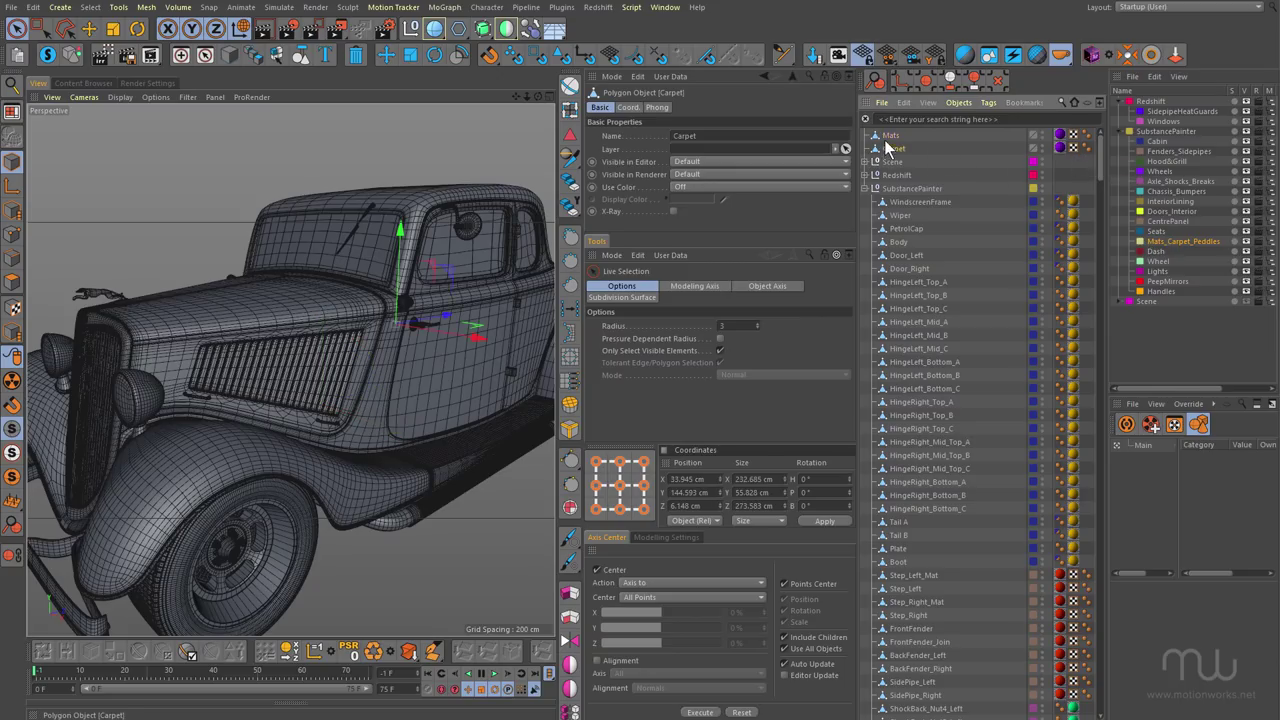
{"action": "mouse_move", "coordinate": [896, 150]}
{"action": "left_mouse_down"}
{"action": "mouse_move", "coordinate": [1150, 260]}
{"action": "mouse_move", "coordinate": [1181, 247]}
{"action": "left_mouse_up"}
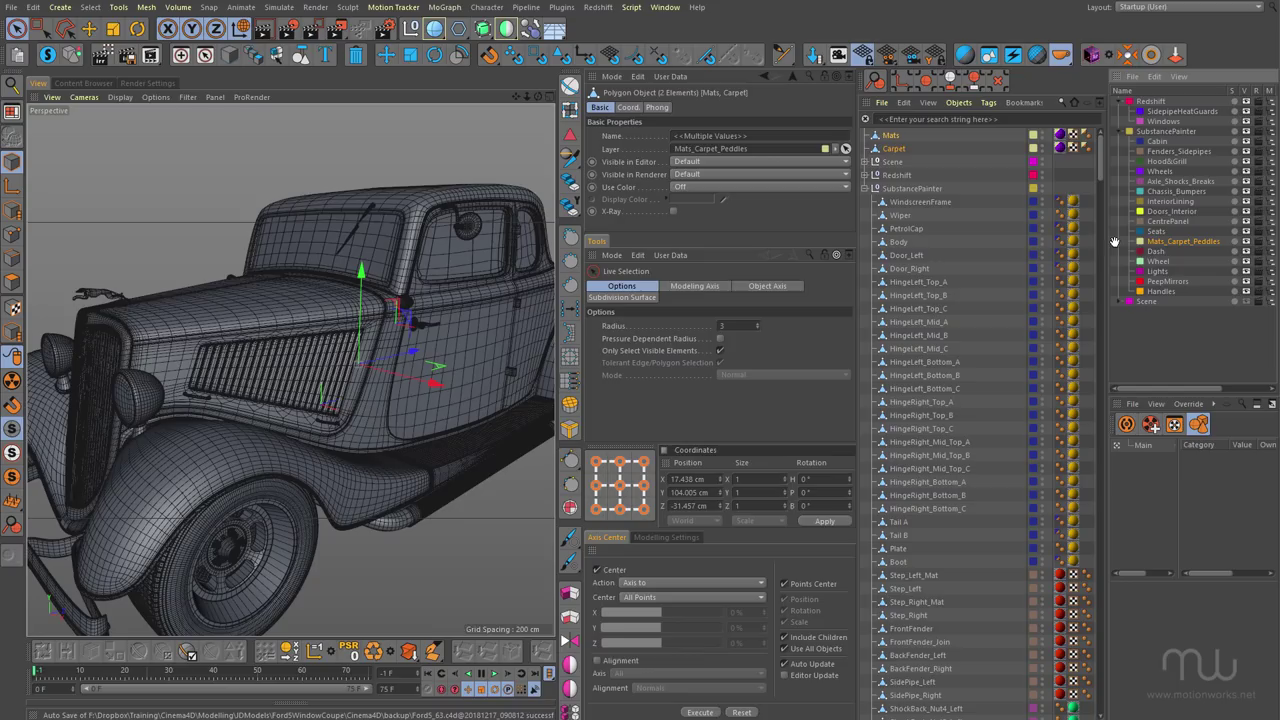
{"action": "left_click", "coordinate": [1150, 242]}
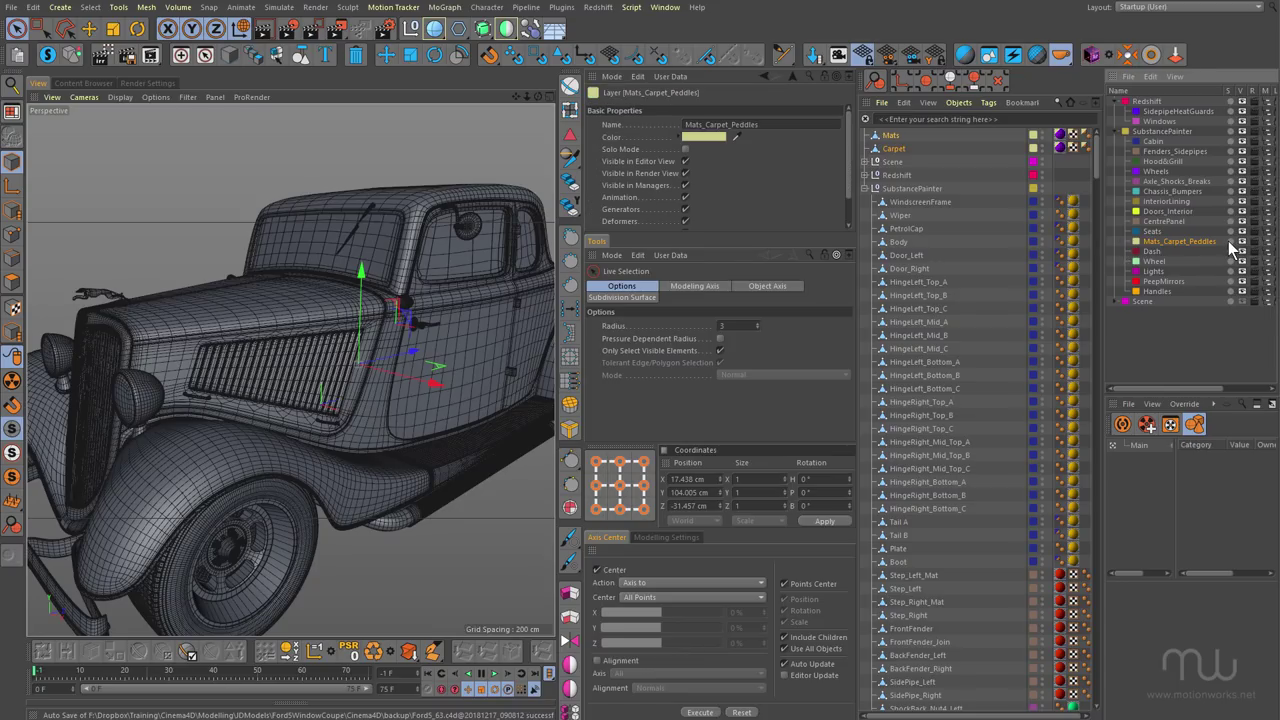
{"action": "left_click", "coordinate": [1230, 242]}
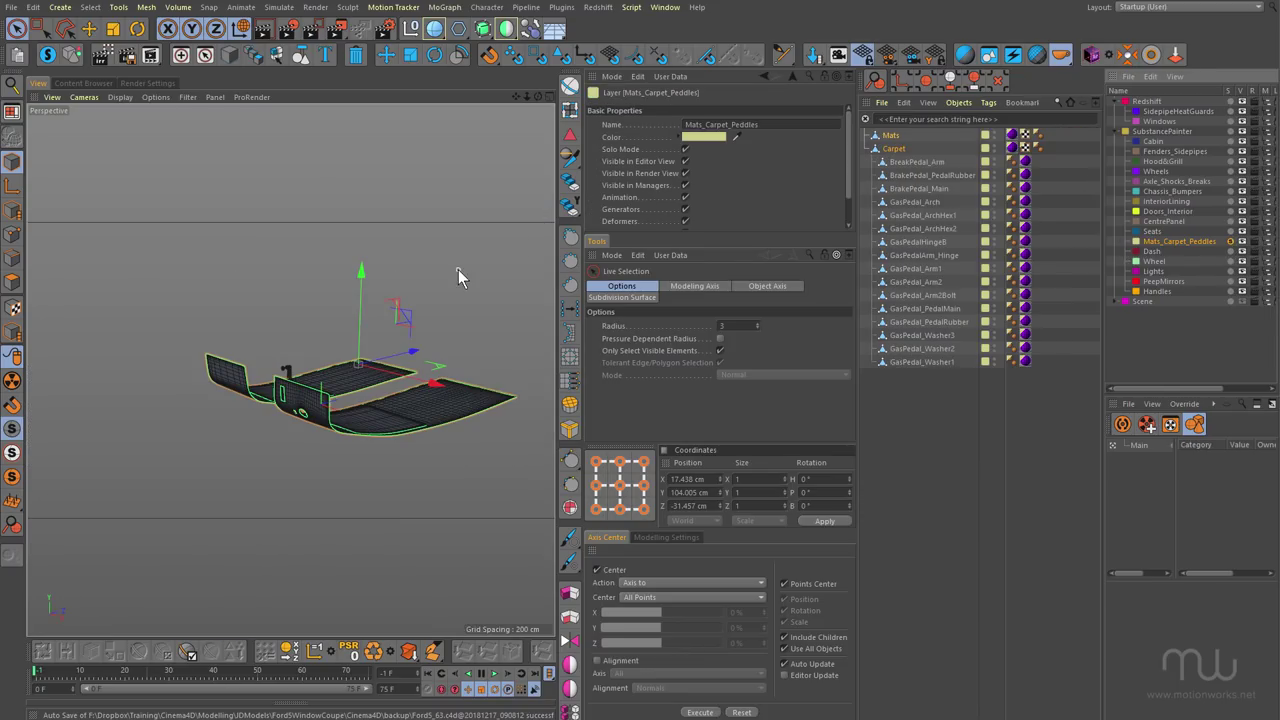
{"action": "mouse_move", "coordinate": [506, 384]}
{"action": "left_mouse_down", "text": "alt"}
{"action": "mouse_move", "coordinate": [453, 412]}
{"action": "mouse_move", "coordinate": [490, 401]}
{"action": "left_mouse_up", "text": "alt"}
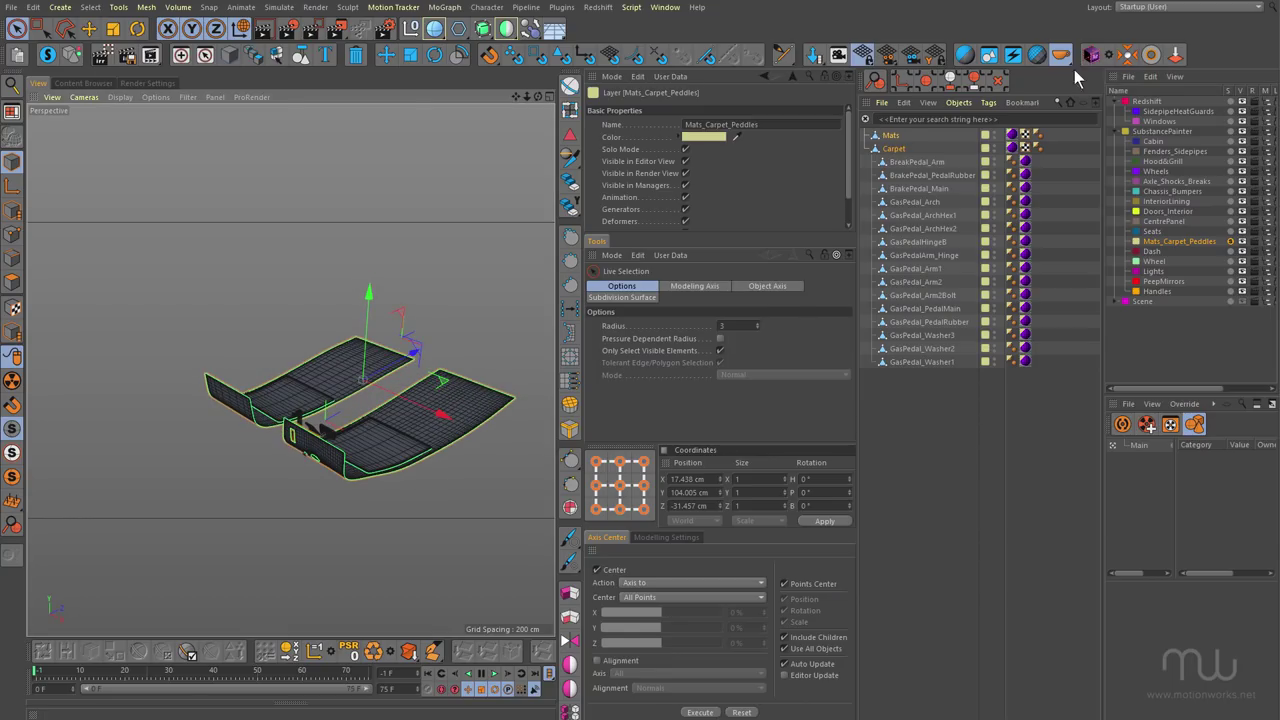
Step: Review the Mats and Carpet UVs in the BP UV Edit_Custom layout, then return to Startup
{"action": "left_click", "coordinate": [1152, 8]}
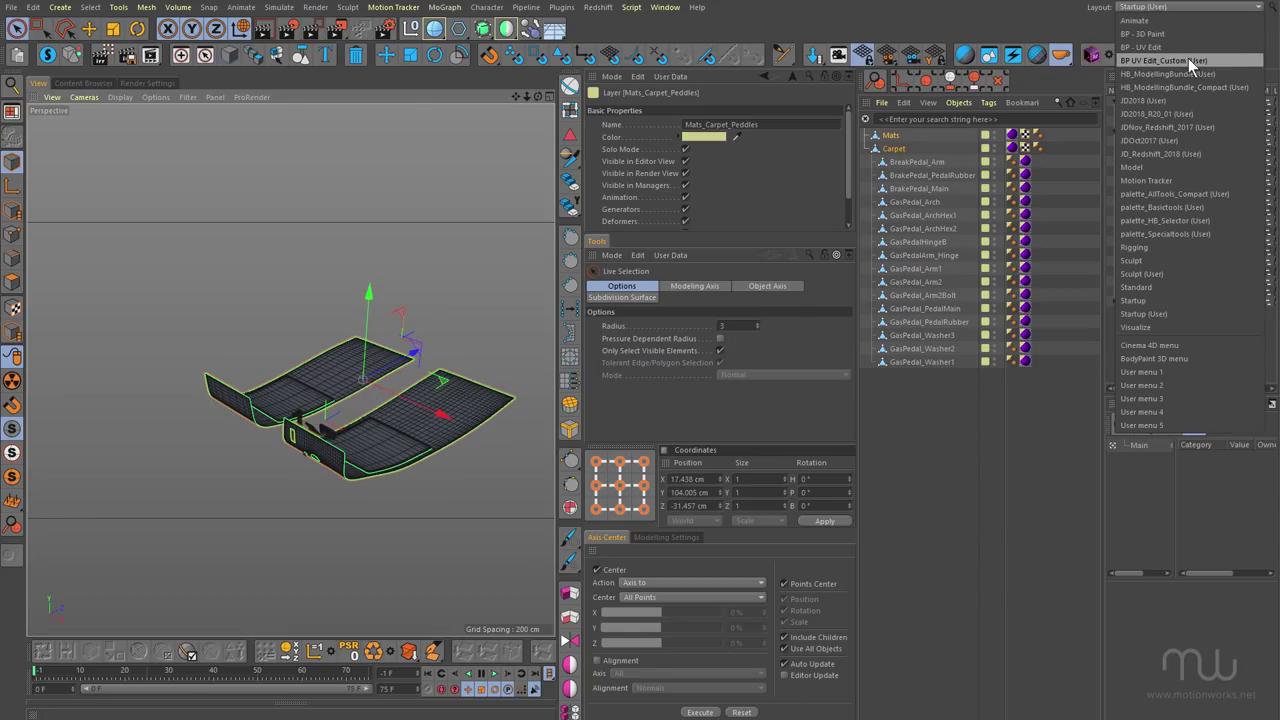
{"action": "left_click", "coordinate": [1188, 60]}
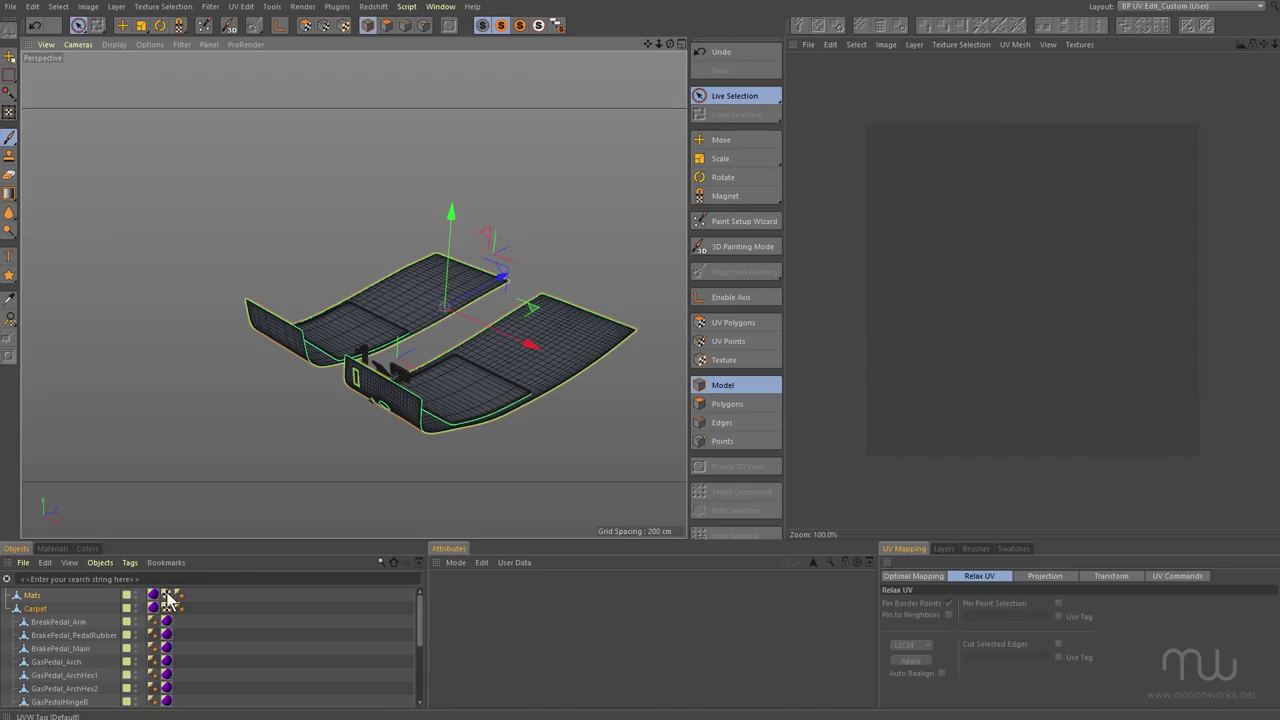
{"action": "left_click", "coordinate": [166, 594]}
{"action": "scroll", "coordinate": [1160, 327], "scroll_direction": "up", "scroll_amount": 5}
{"action": "scroll", "coordinate": [1158, 330], "scroll_direction": "up", "scroll_amount": 3}
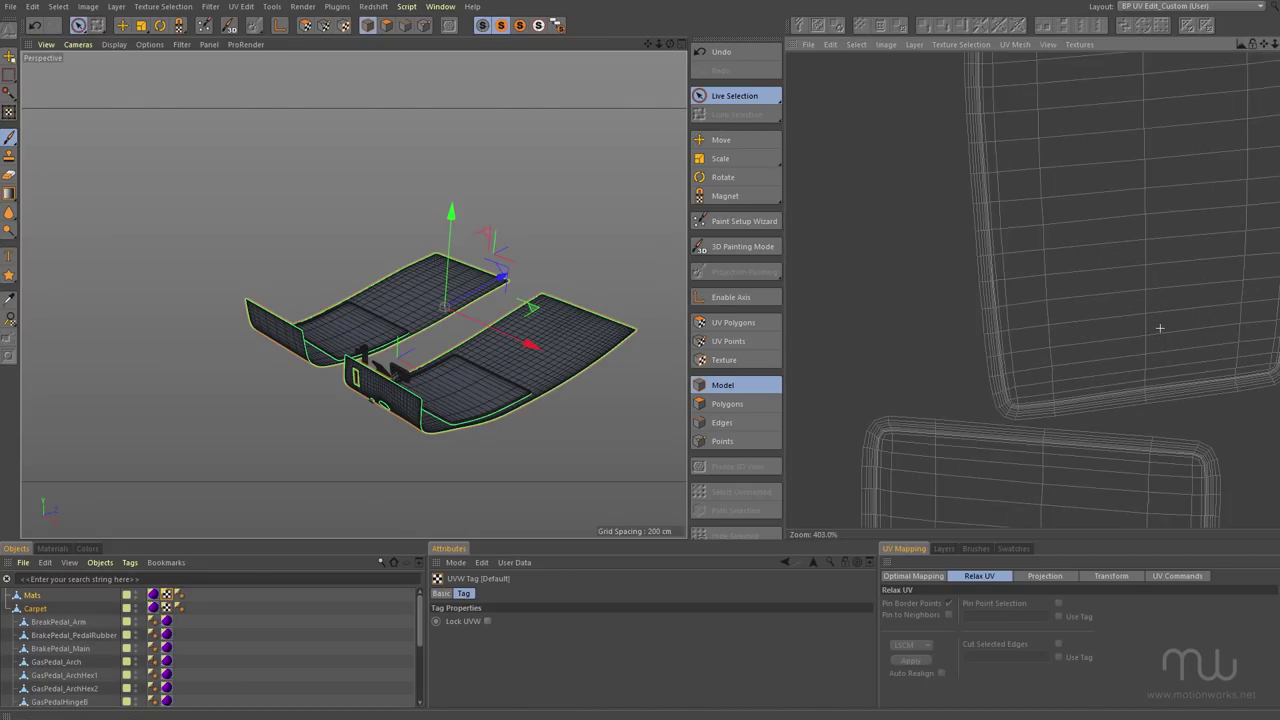
{"action": "scroll", "coordinate": [949, 391], "scroll_direction": "down", "scroll_amount": 2}
{"action": "left_click", "coordinate": [166, 607]}
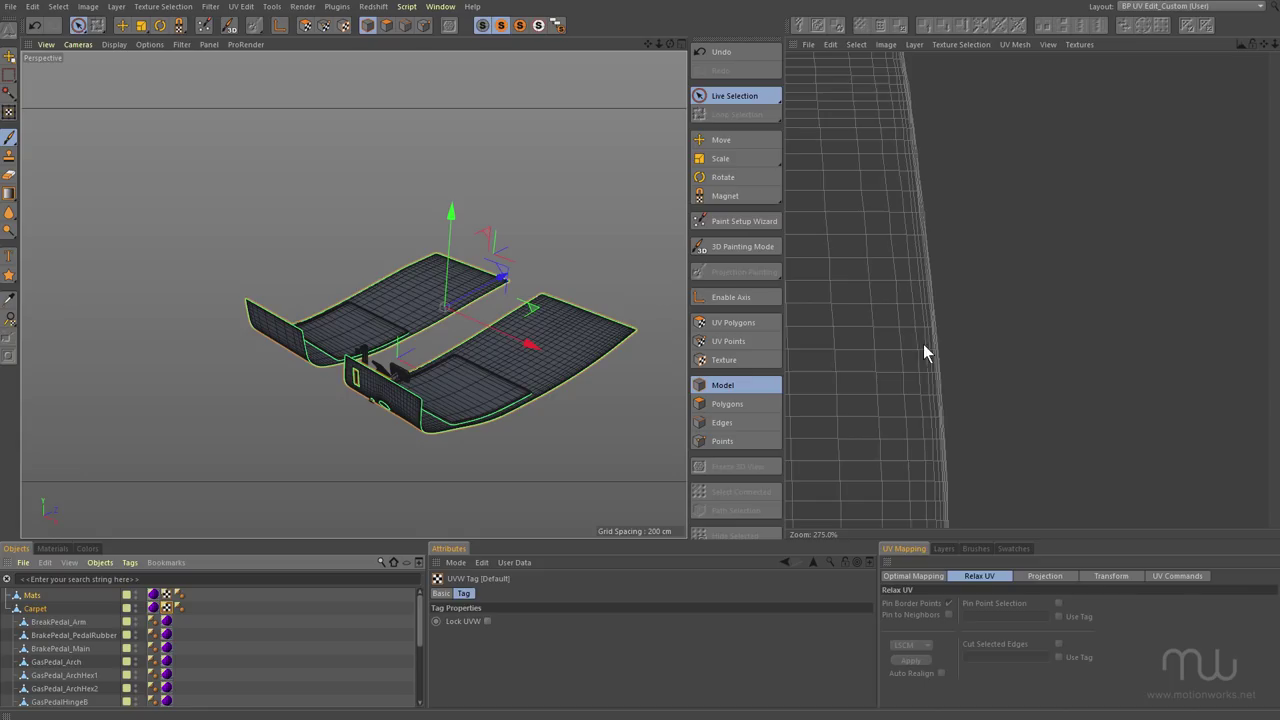
{"action": "scroll", "coordinate": [964, 336], "scroll_direction": "down", "scroll_amount": 6}
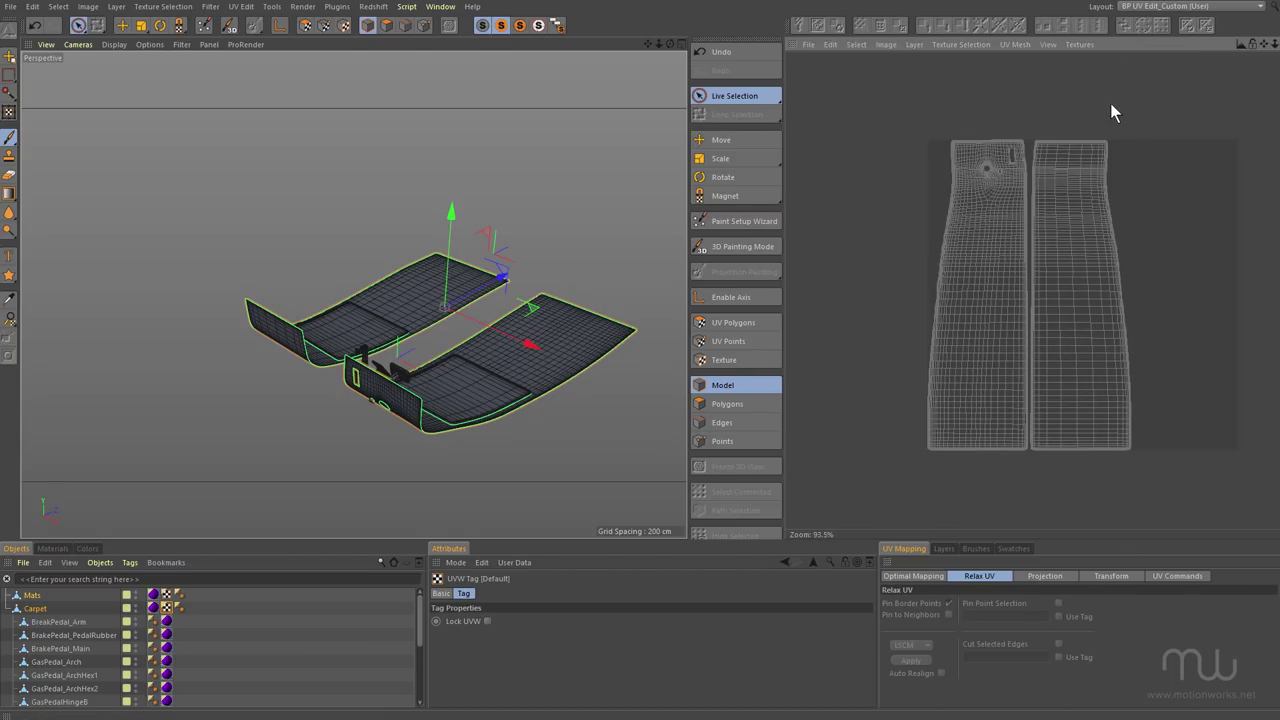
{"action": "left_click", "coordinate": [1190, 8]}
{"action": "left_click", "coordinate": [1212, 355]}
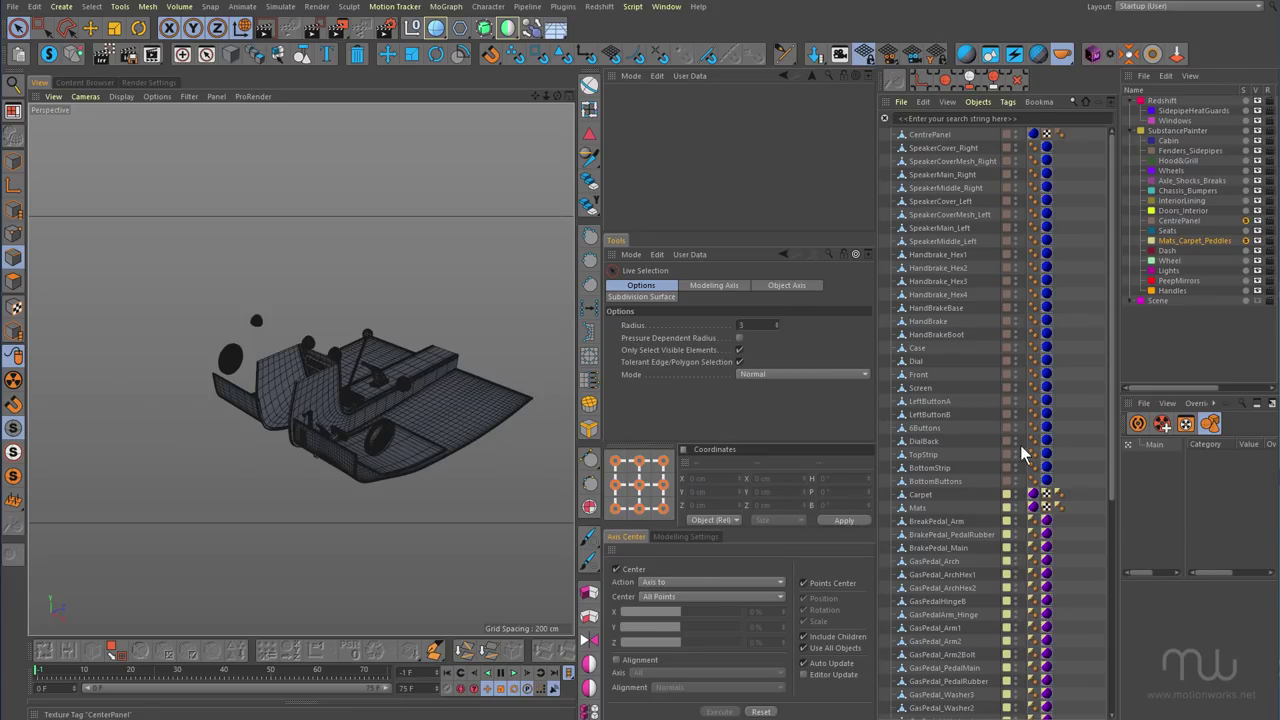
Step: Select Carpet, Mats, CentrePanel, both SidePipes, Steps and Fenders and send them to RizomUV
{"action": "left_click", "coordinate": [922, 494]}
{"action": "left_click", "coordinate": [920, 507], "text": "ctrl"}
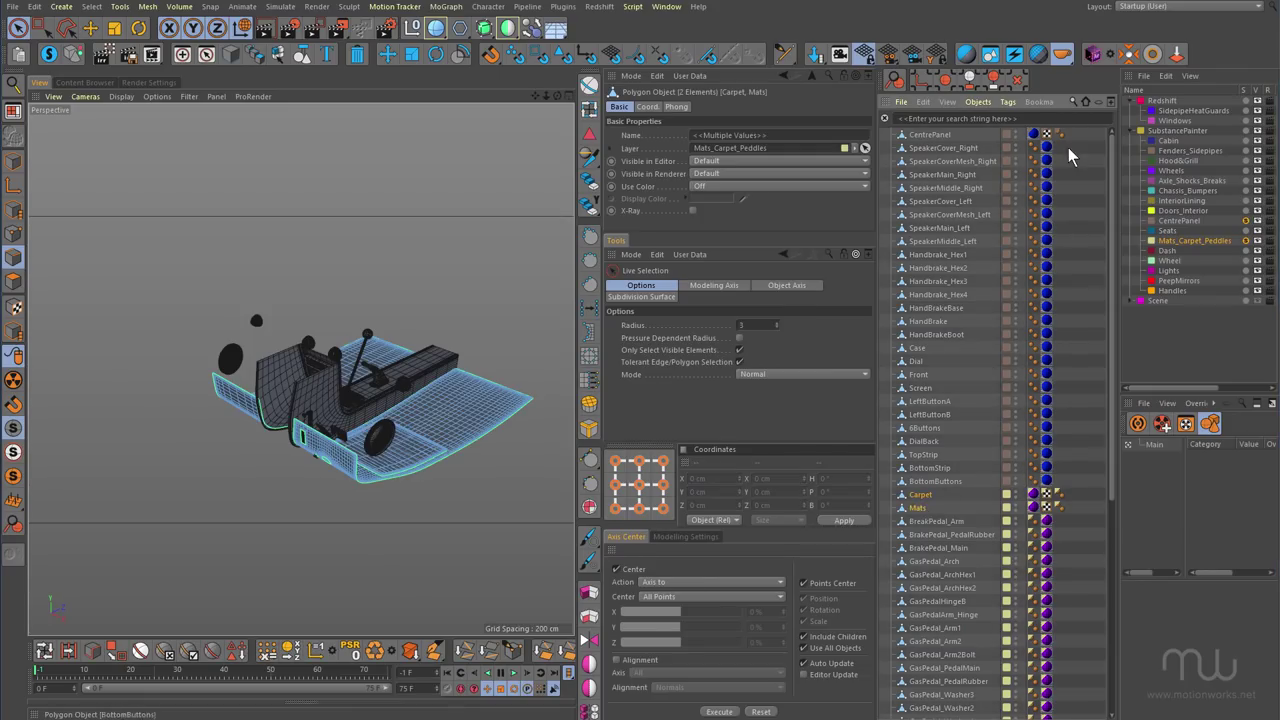
{"action": "left_click", "coordinate": [926, 134], "text": "ctrl"}
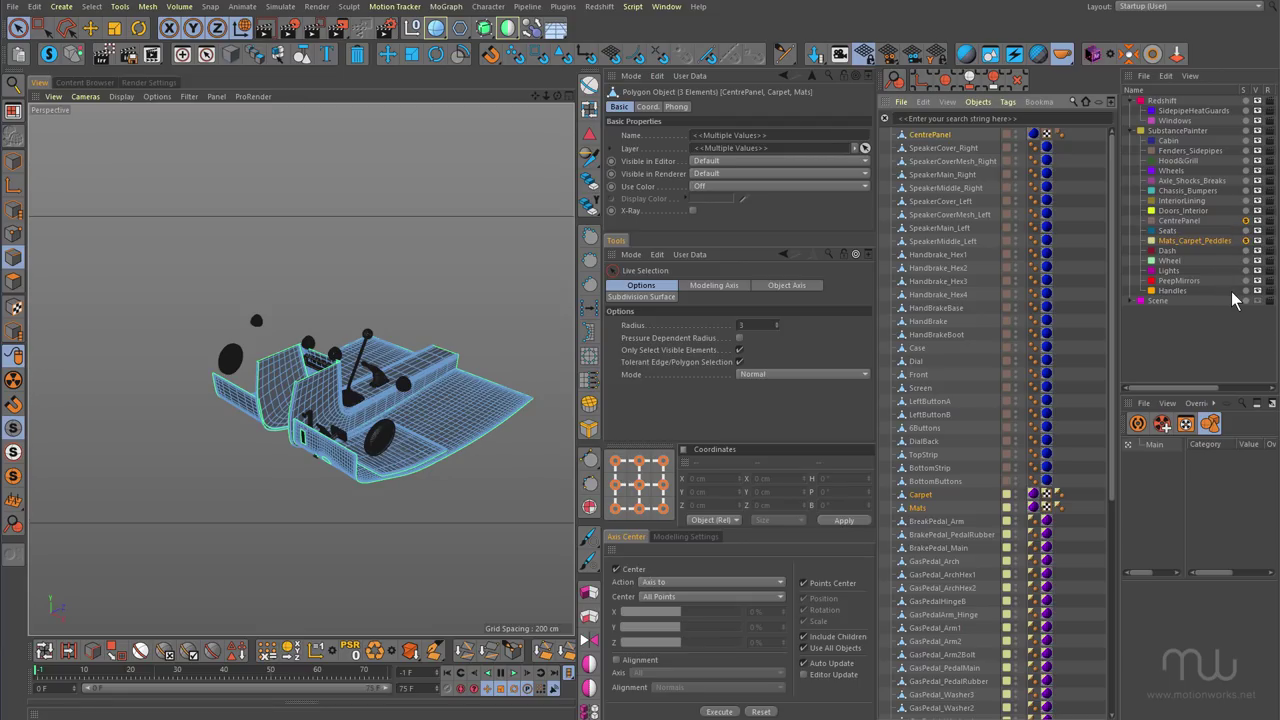
{"action": "left_click", "coordinate": [1247, 152]}
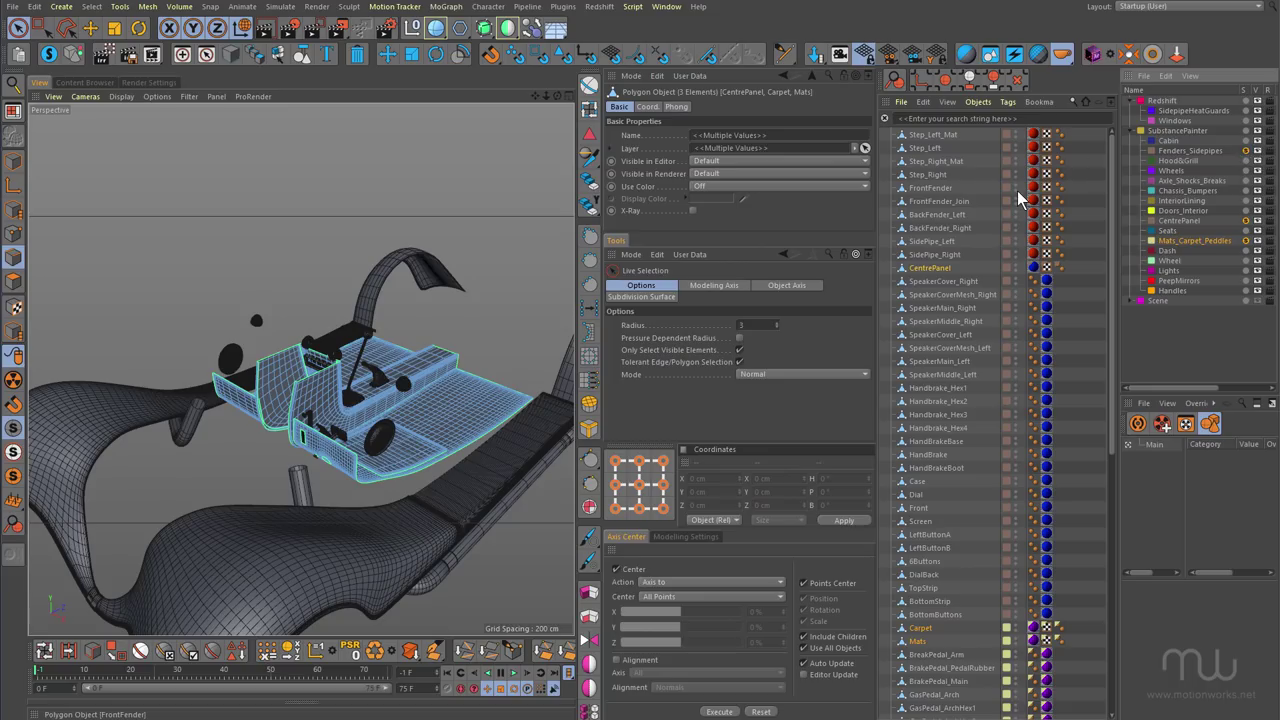
{"action": "left_click", "coordinate": [949, 253], "text": "ctrl"}
{"action": "left_click", "coordinate": [946, 241], "text": "ctrl"}
{"action": "left_click", "coordinate": [932, 134], "text": "shift"}
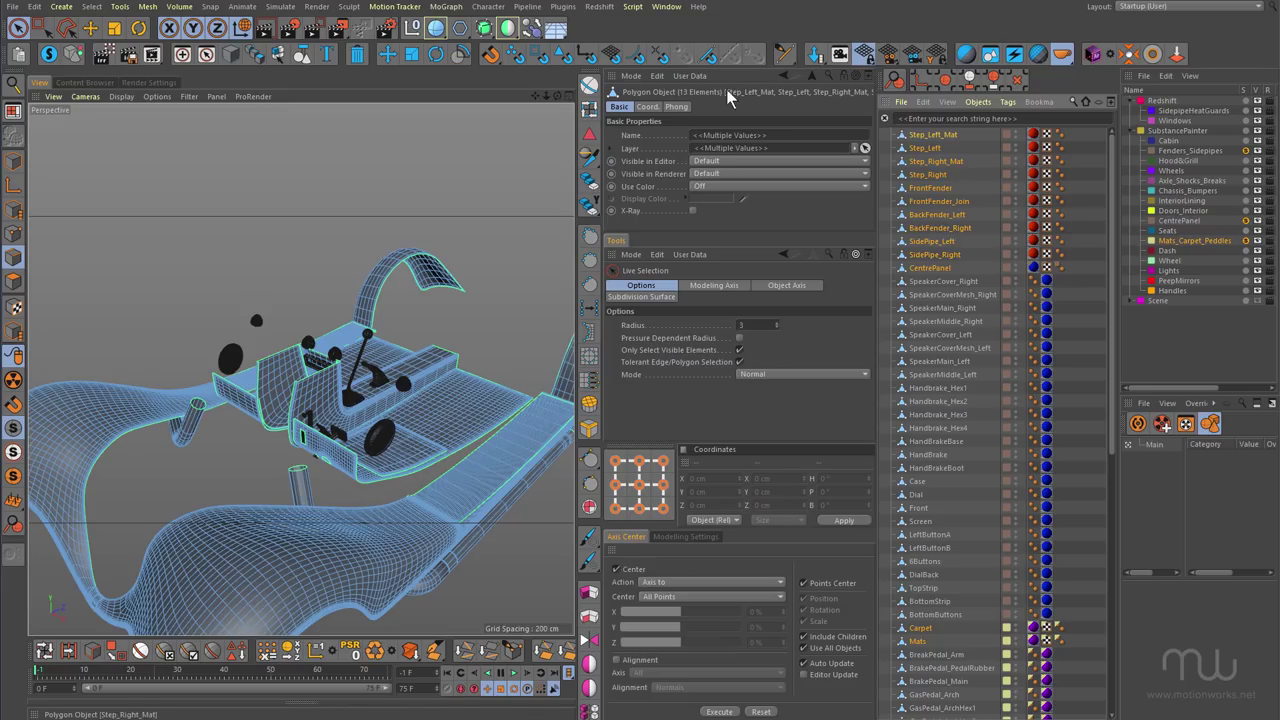
{"action": "left_click", "coordinate": [565, 7]}
{"action": "left_click", "coordinate": [697, 58]}
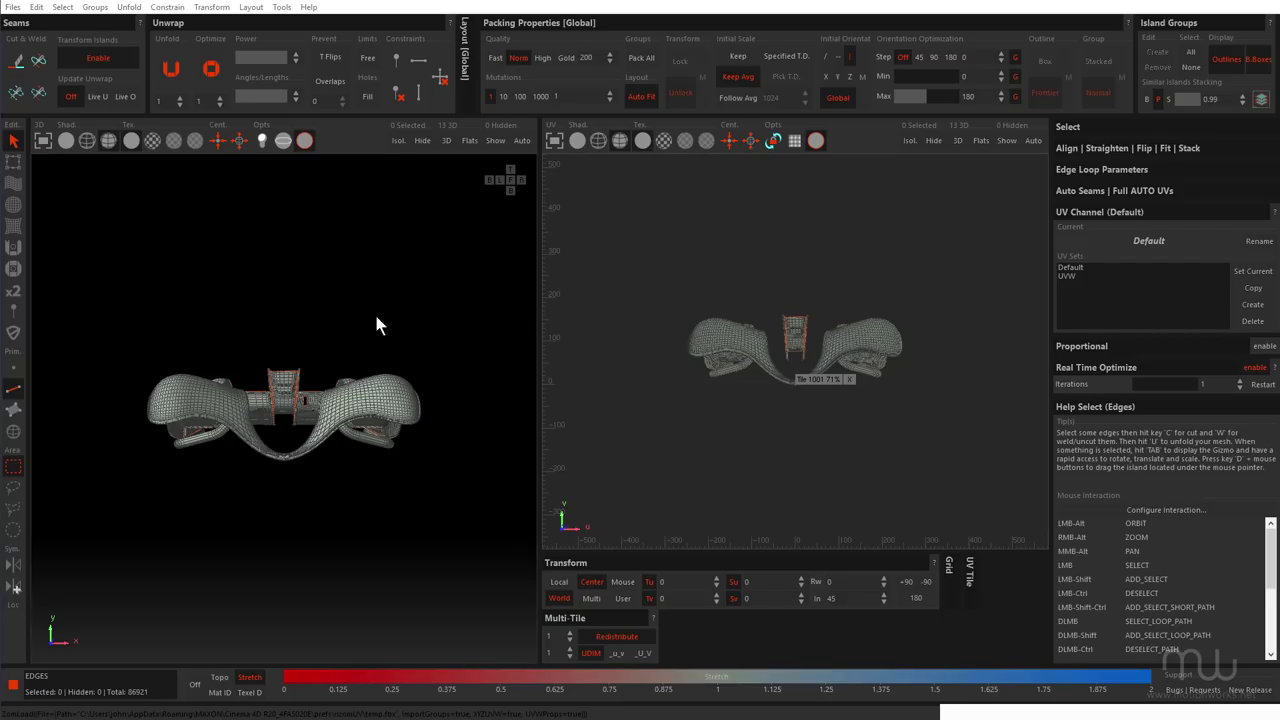
Step: Isolate the flat carpet and mat islands with Flats and frame them in the UV view
{"action": "left_click_drag", "start_coordinate": [268, 400], "coordinate": [645, 392], "text": "alt"}
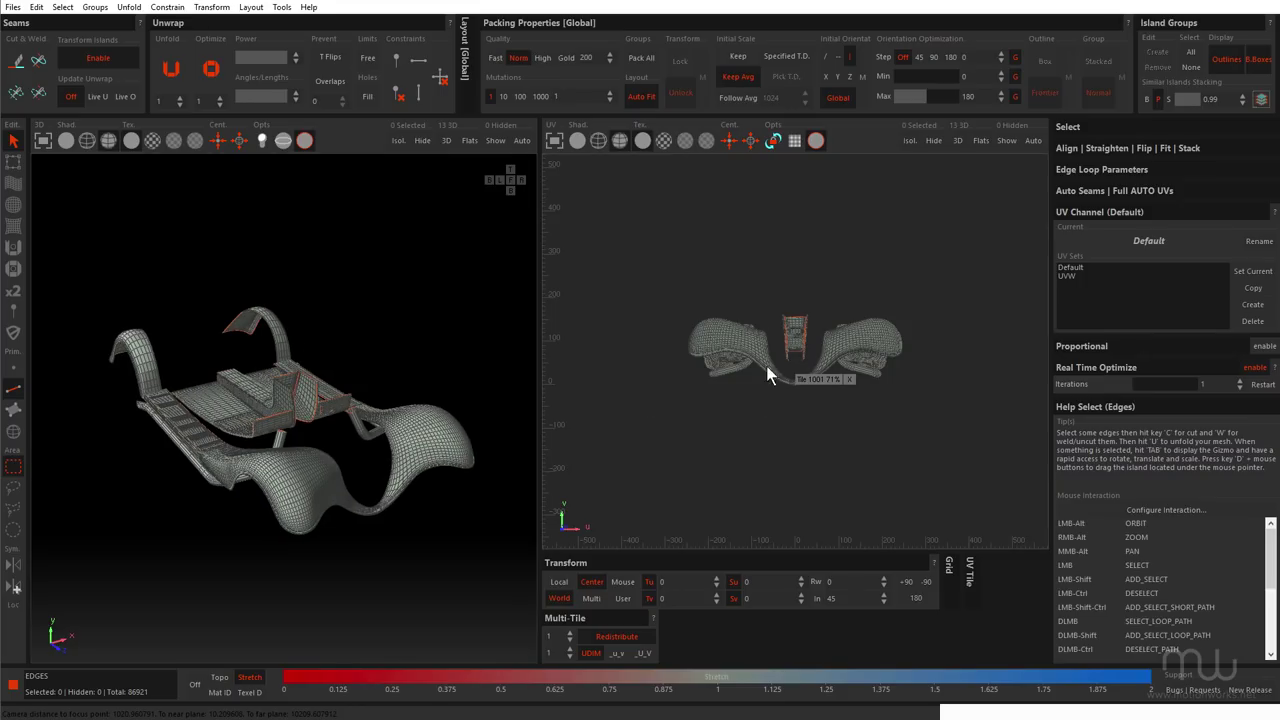
{"action": "left_click", "coordinate": [977, 141]}
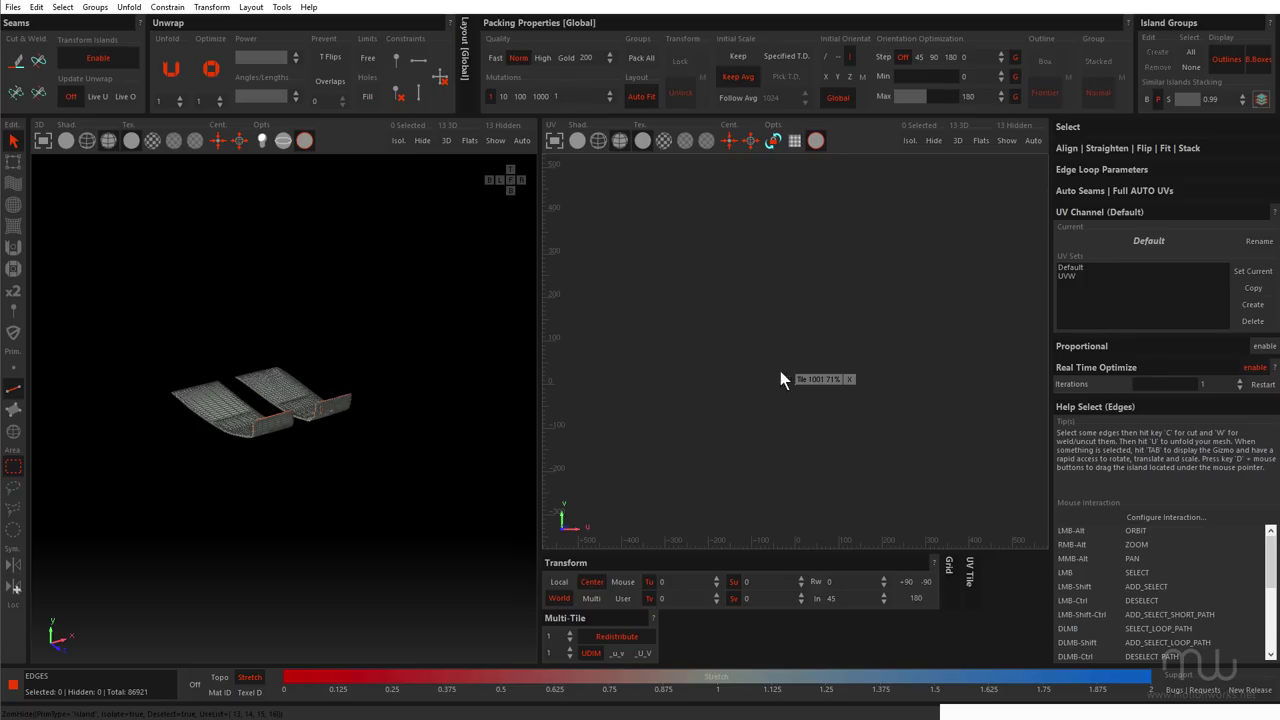
{"action": "left_click", "coordinate": [729, 140]}
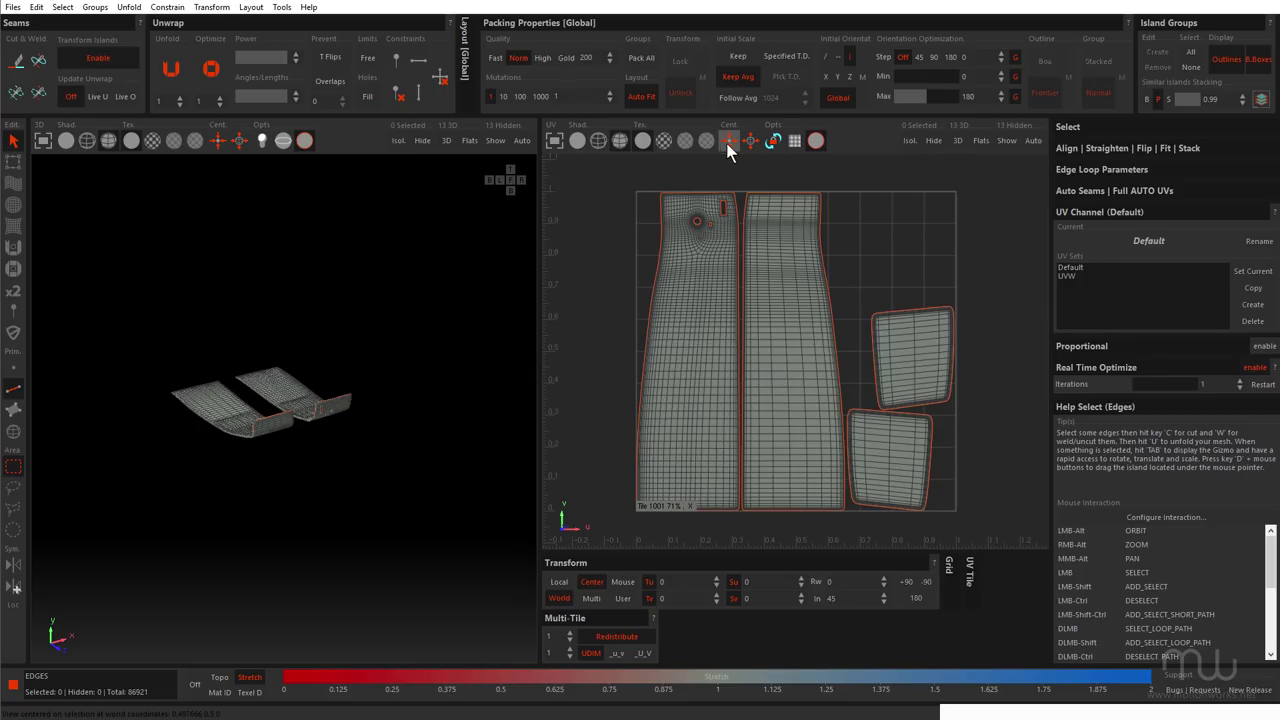
Step: Make UVW current, hide its four unflattened islands with Flats, then switch back to the Default set
{"action": "double_click", "coordinate": [1089, 277]}
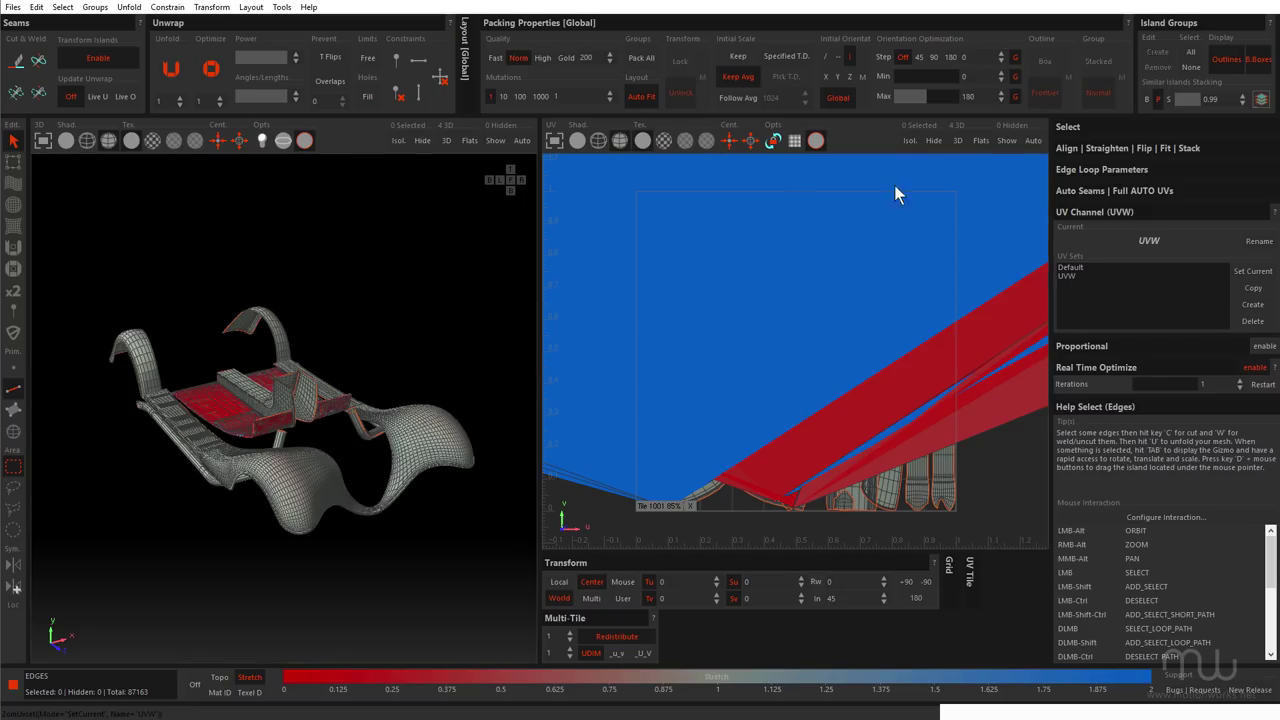
{"action": "left_click", "coordinate": [978, 140]}
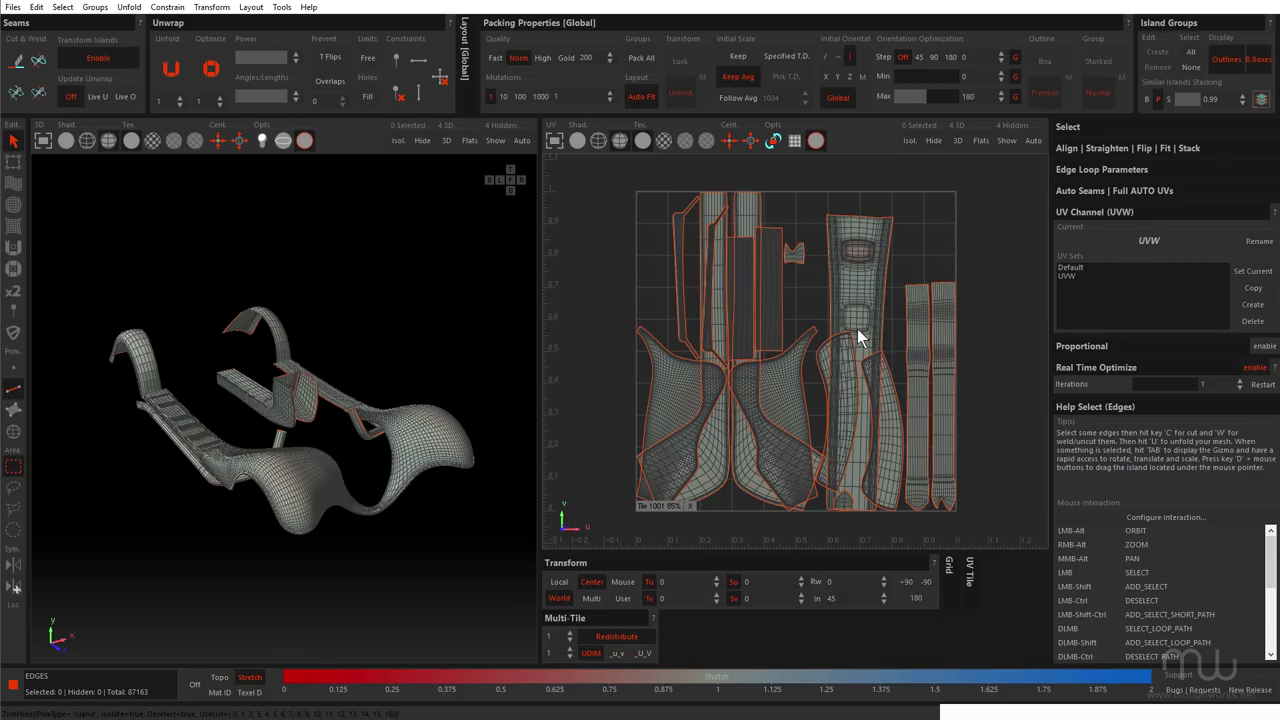
{"action": "double_click", "coordinate": [1107, 269]}
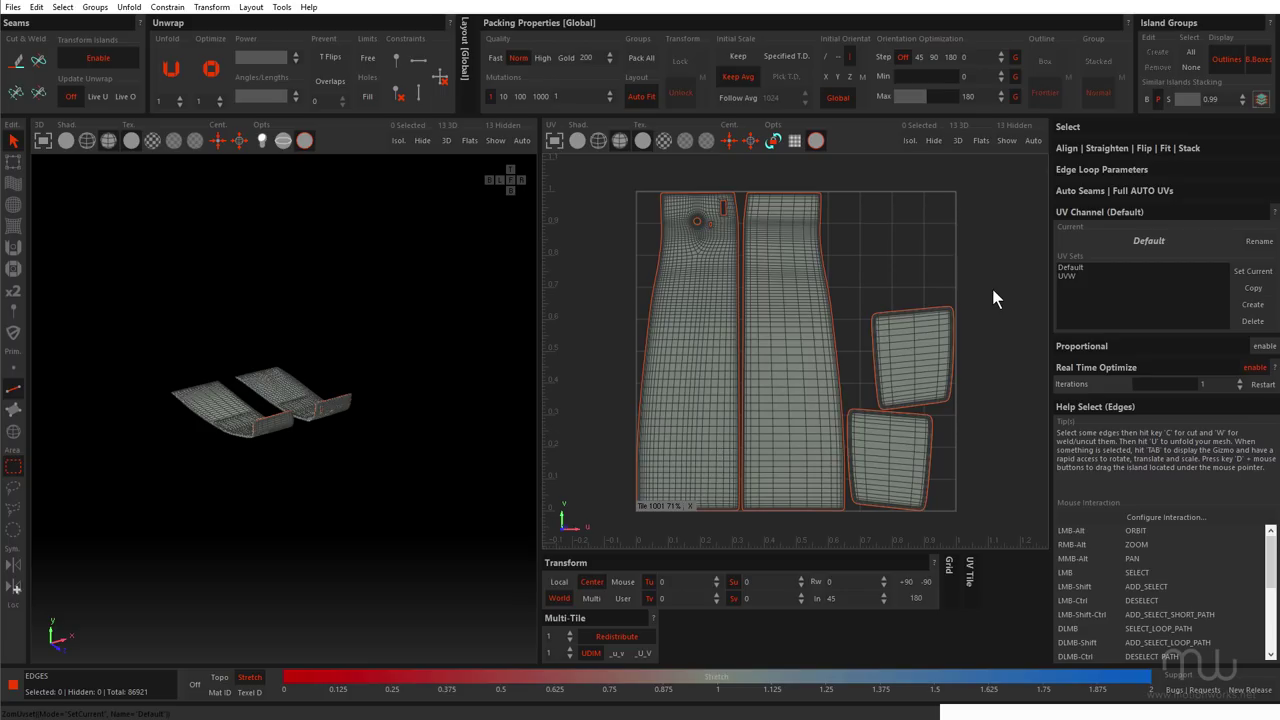
Step: Make the UVW set current and set the Multi-Tile column count to 3, zoomed out to tiles 1001–1003
{"action": "double_click", "coordinate": [1105, 276]}
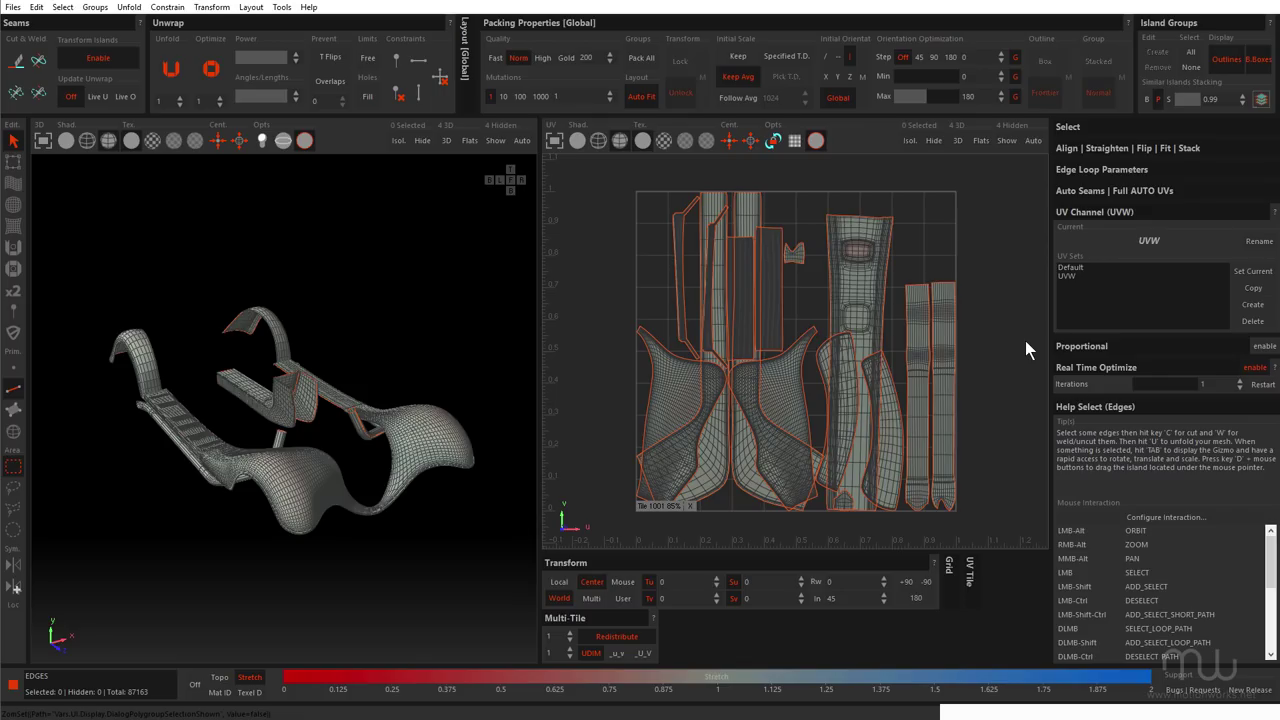
{"action": "left_click", "coordinate": [568, 633]}
{"action": "left_click", "coordinate": [568, 633]}
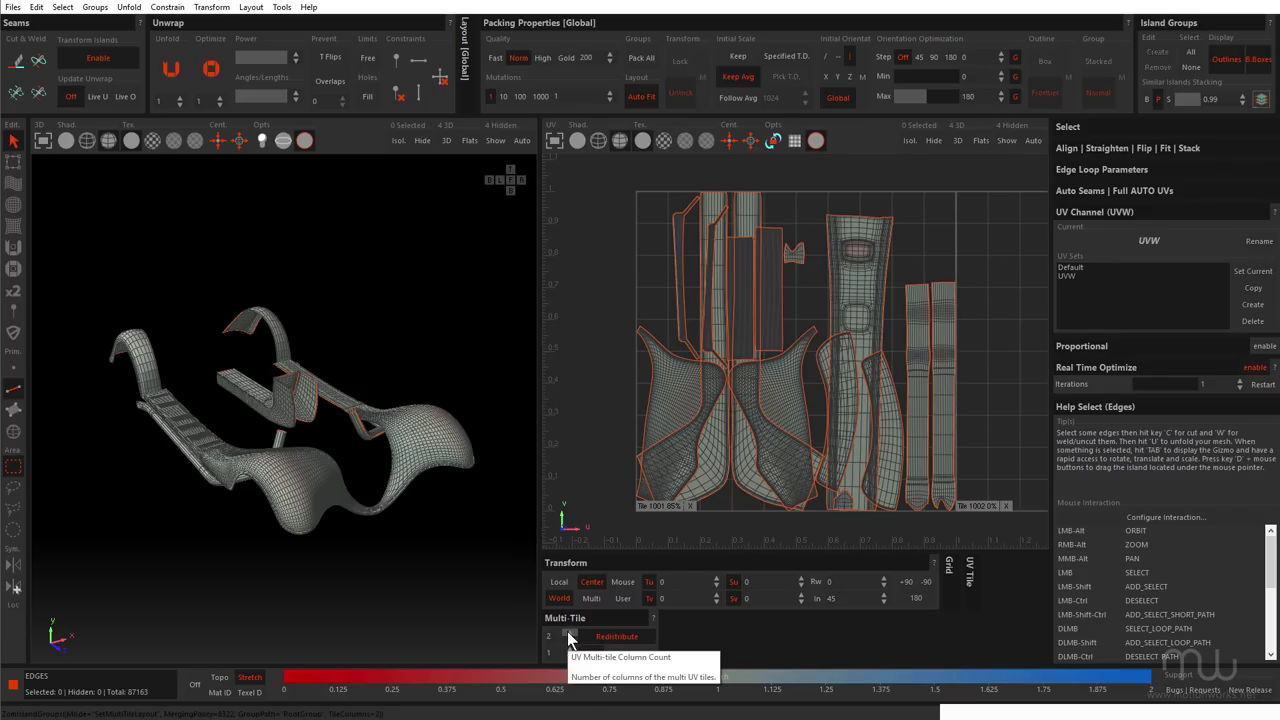
{"action": "scroll", "coordinate": [905, 410], "scroll_direction": "down", "scroll_amount": 5}
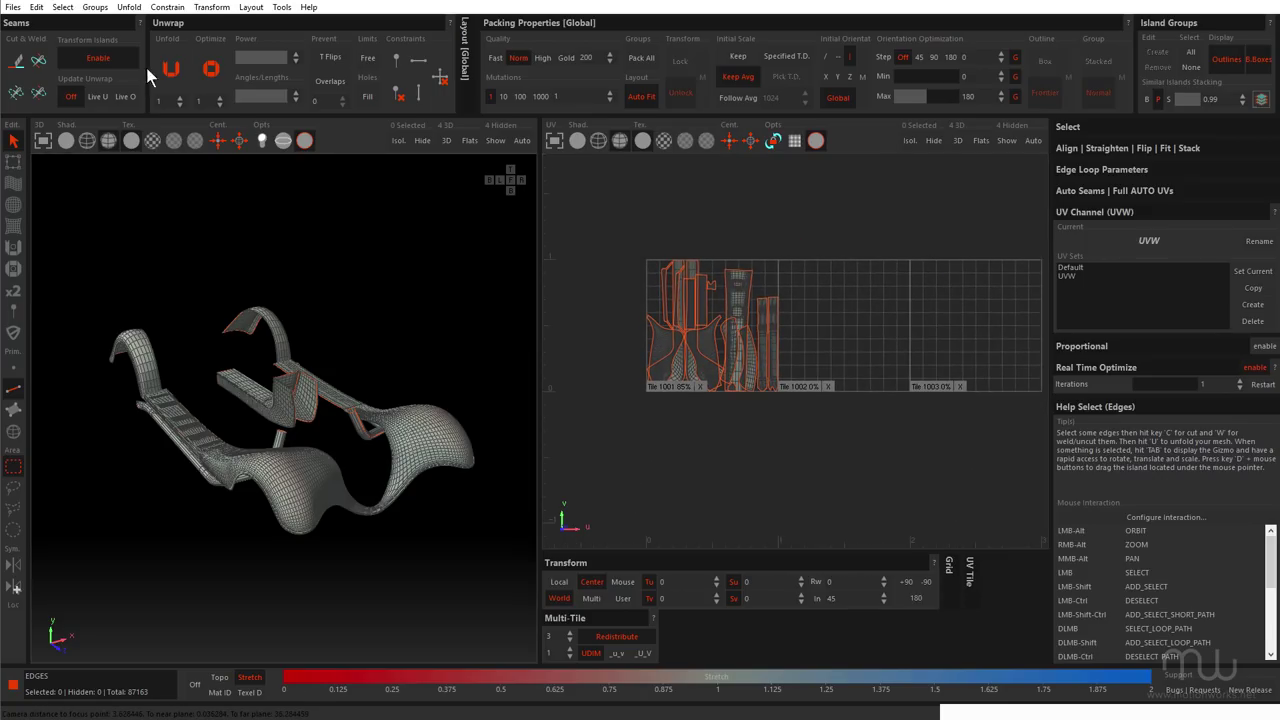
Step: In the File Data Selection dialog, select CenterPanel, Fenders and MatsCarpet materials and distribute them In Tiles
{"action": "left_click", "coordinate": [63, 7]}
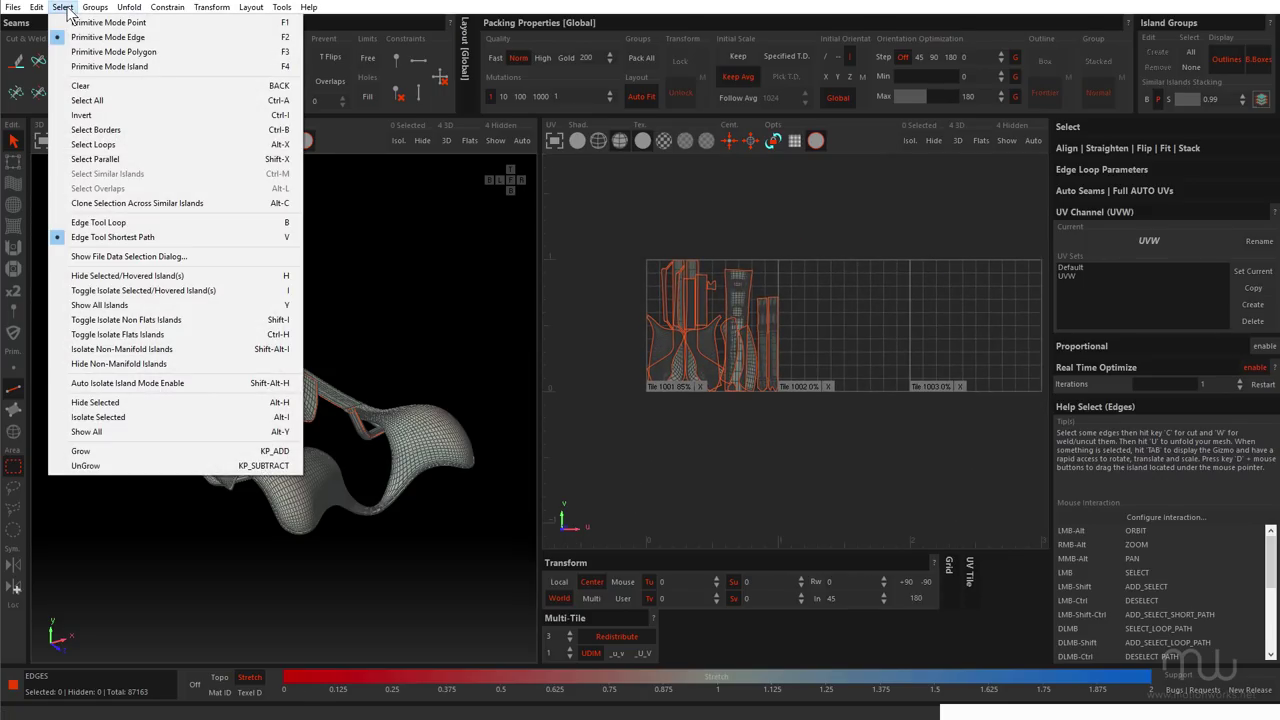
{"action": "left_click", "coordinate": [211, 256]}
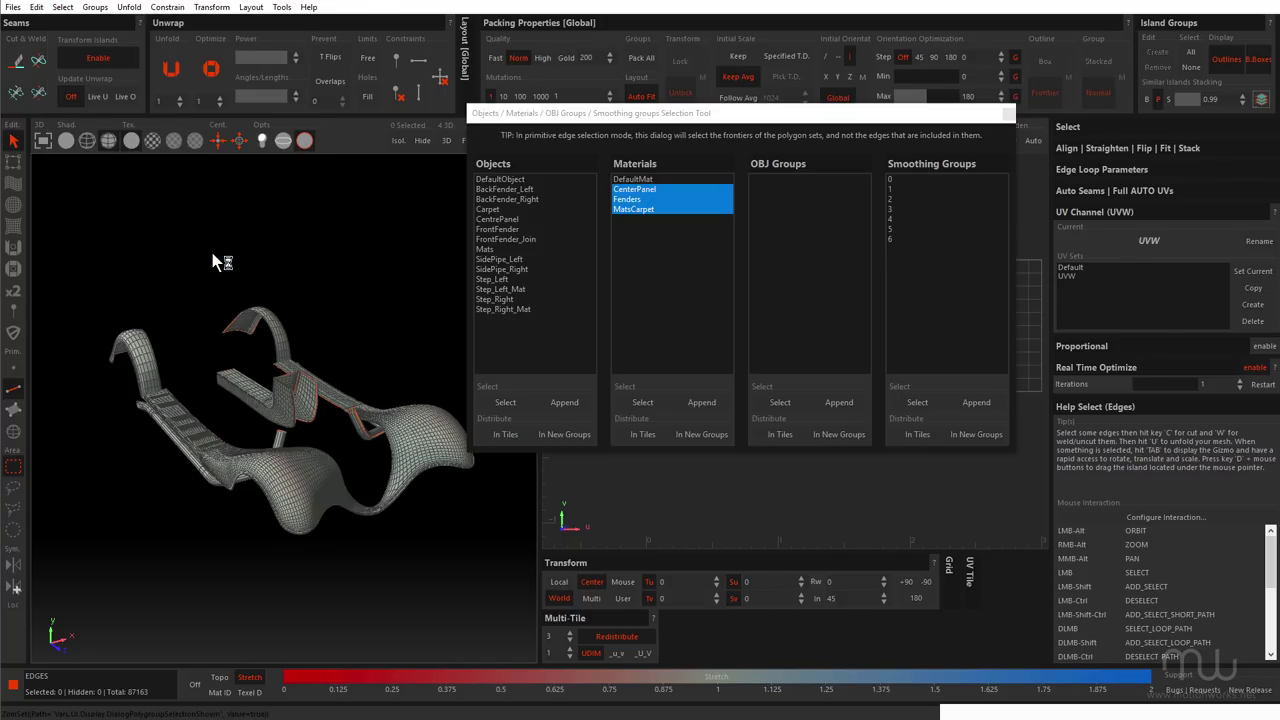
{"action": "left_click", "coordinate": [647, 190]}
{"action": "left_click", "coordinate": [643, 199]}
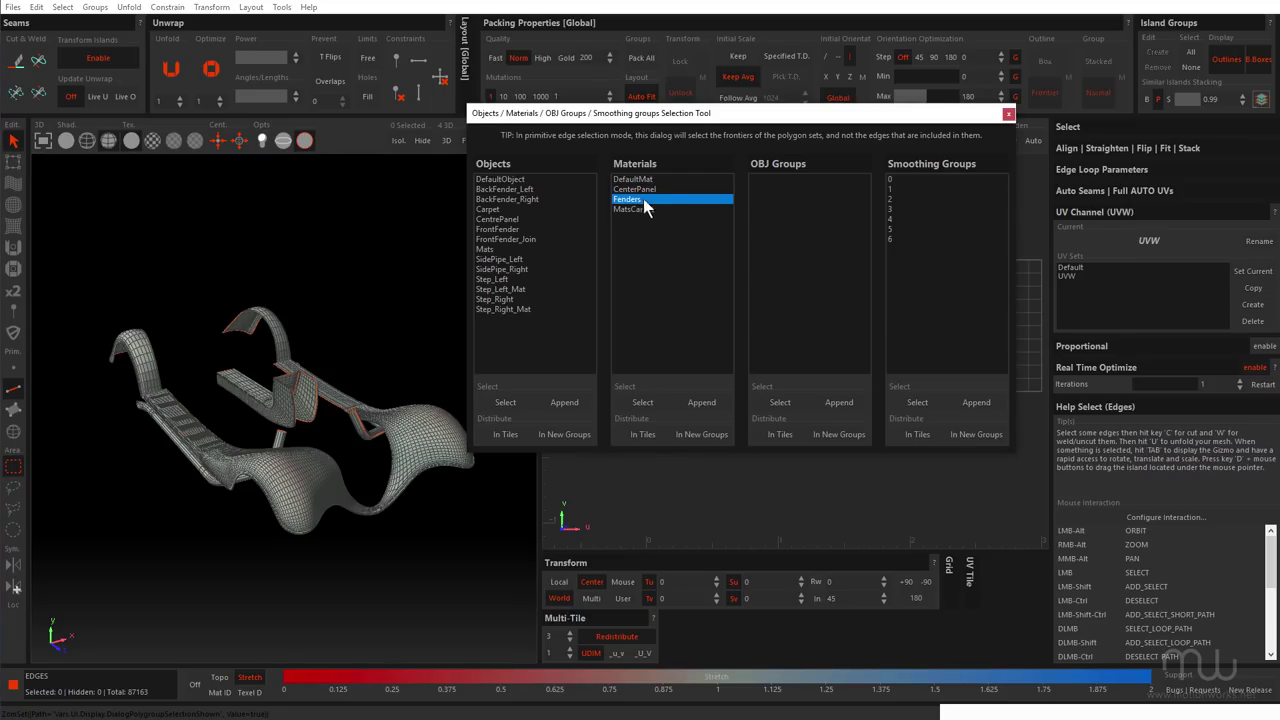
{"action": "left_click", "coordinate": [650, 209]}
{"action": "left_click", "coordinate": [637, 190], "text": "shift"}
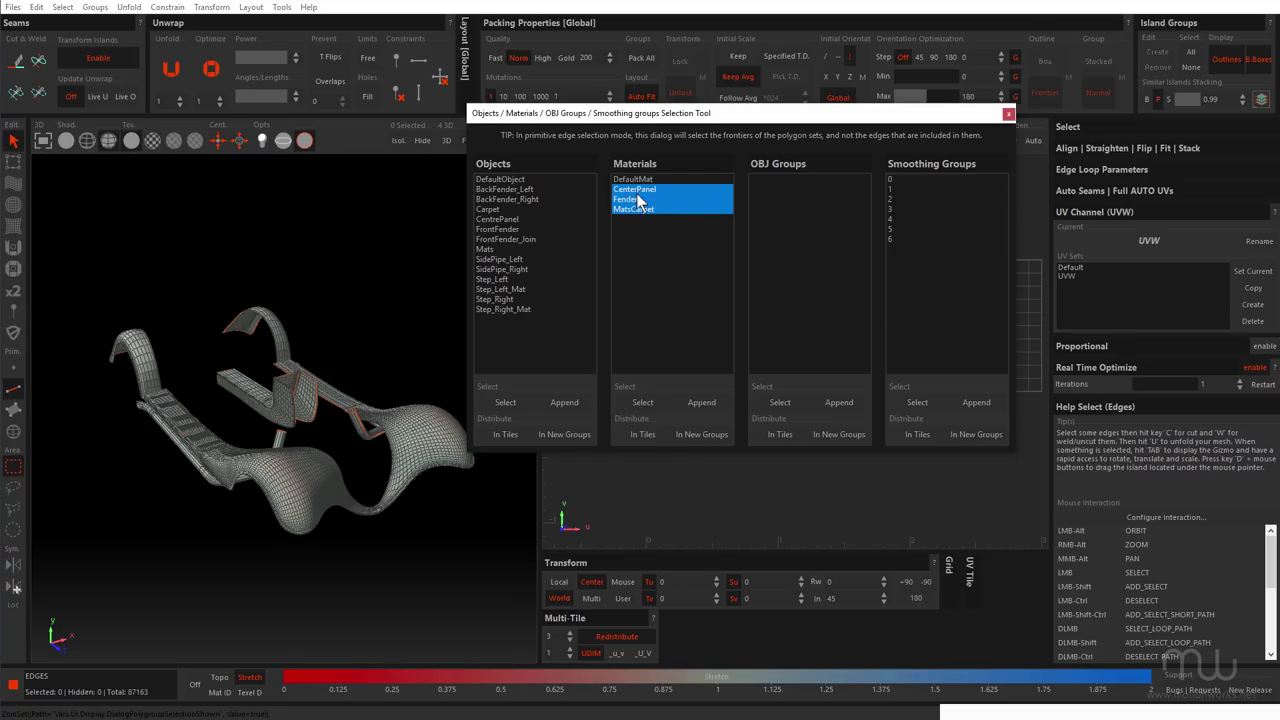
{"action": "left_click", "coordinate": [643, 434]}
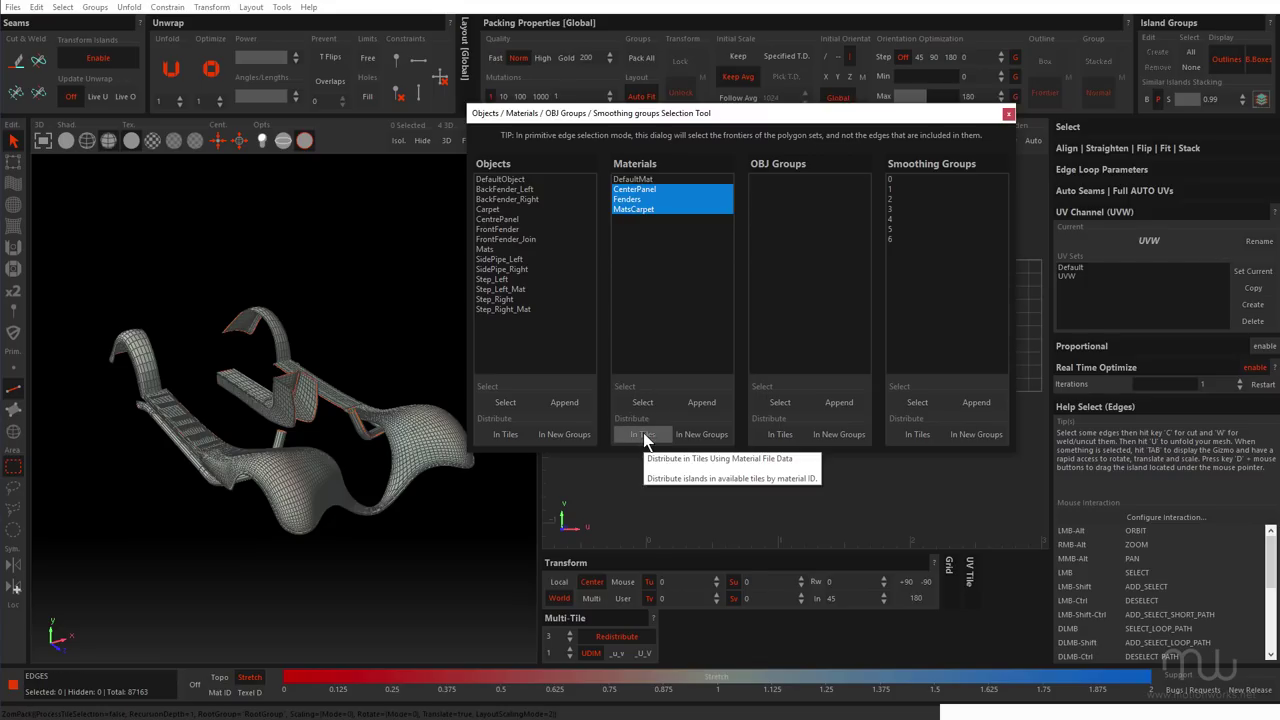
Step: Close the file data selection dialog and zoom out to view UDIM tiles 1001–1003
{"action": "left_click", "coordinate": [1008, 114]}
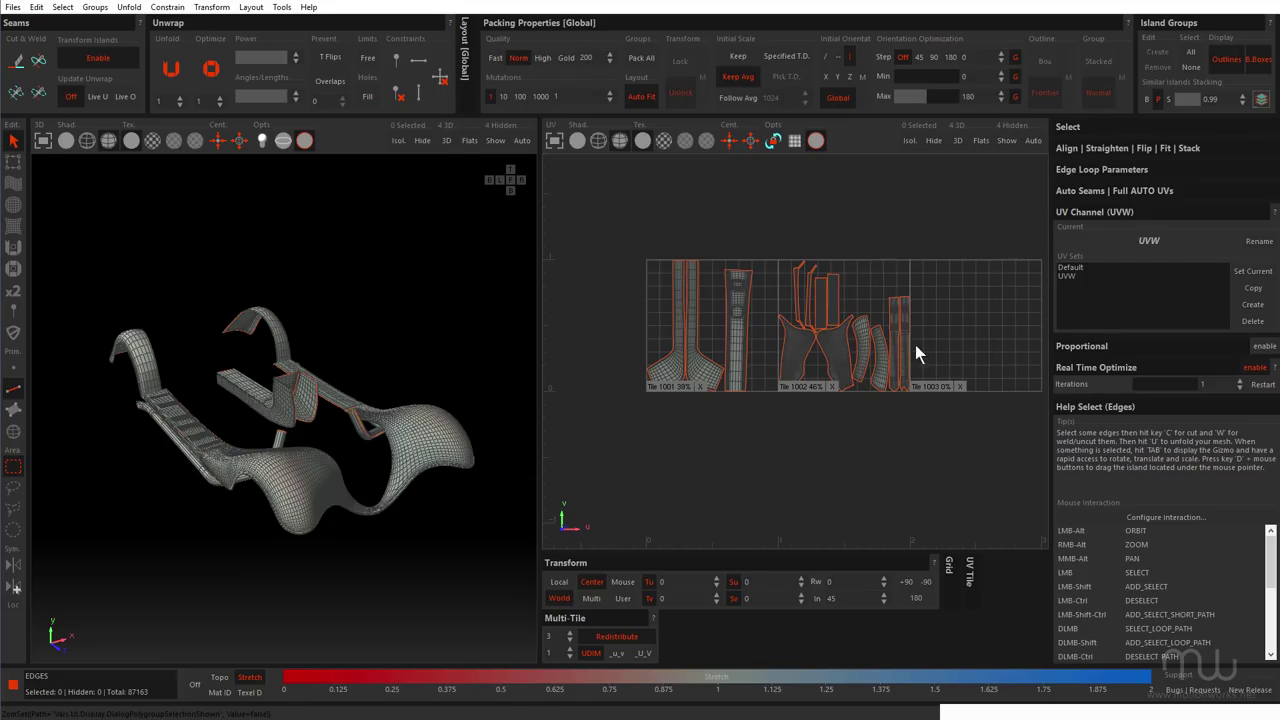
{"action": "scroll", "coordinate": [765, 344], "scroll_direction": "up", "scroll_amount": 5}
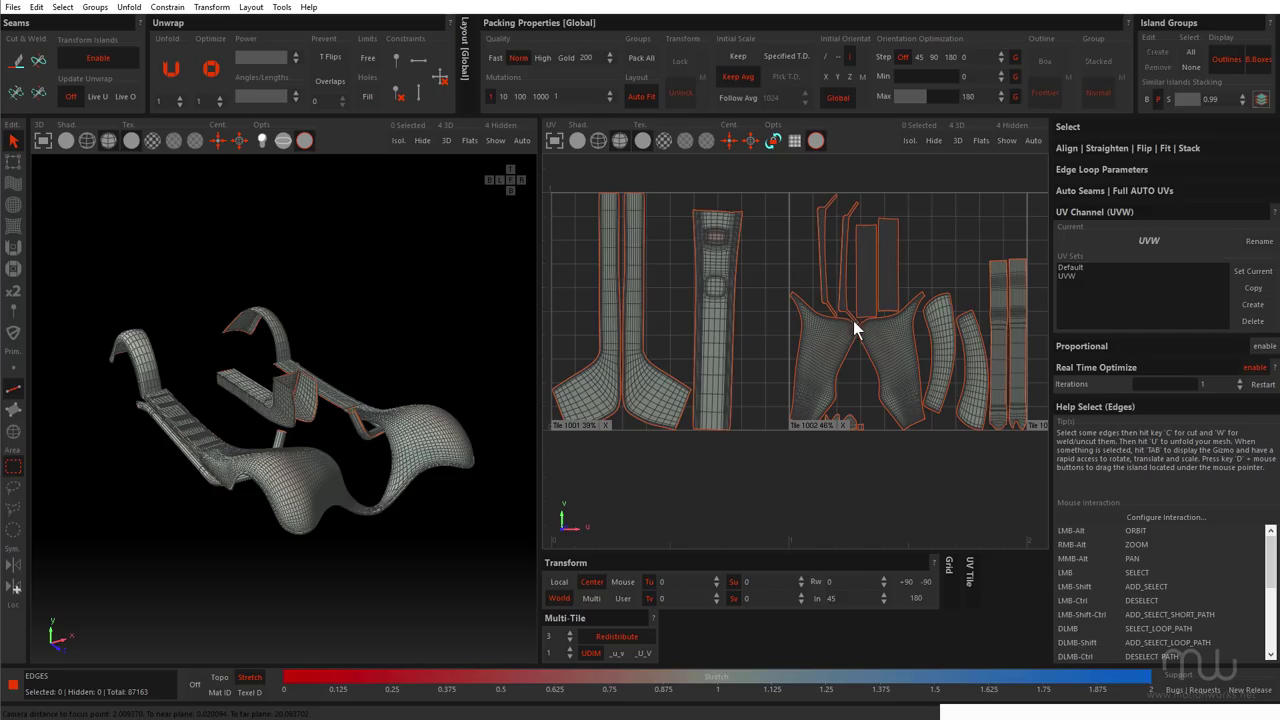
{"action": "scroll", "coordinate": [886, 289], "scroll_direction": "down", "scroll_amount": 1}
{"action": "scroll", "coordinate": [912, 278], "scroll_direction": "down", "scroll_amount": 1}
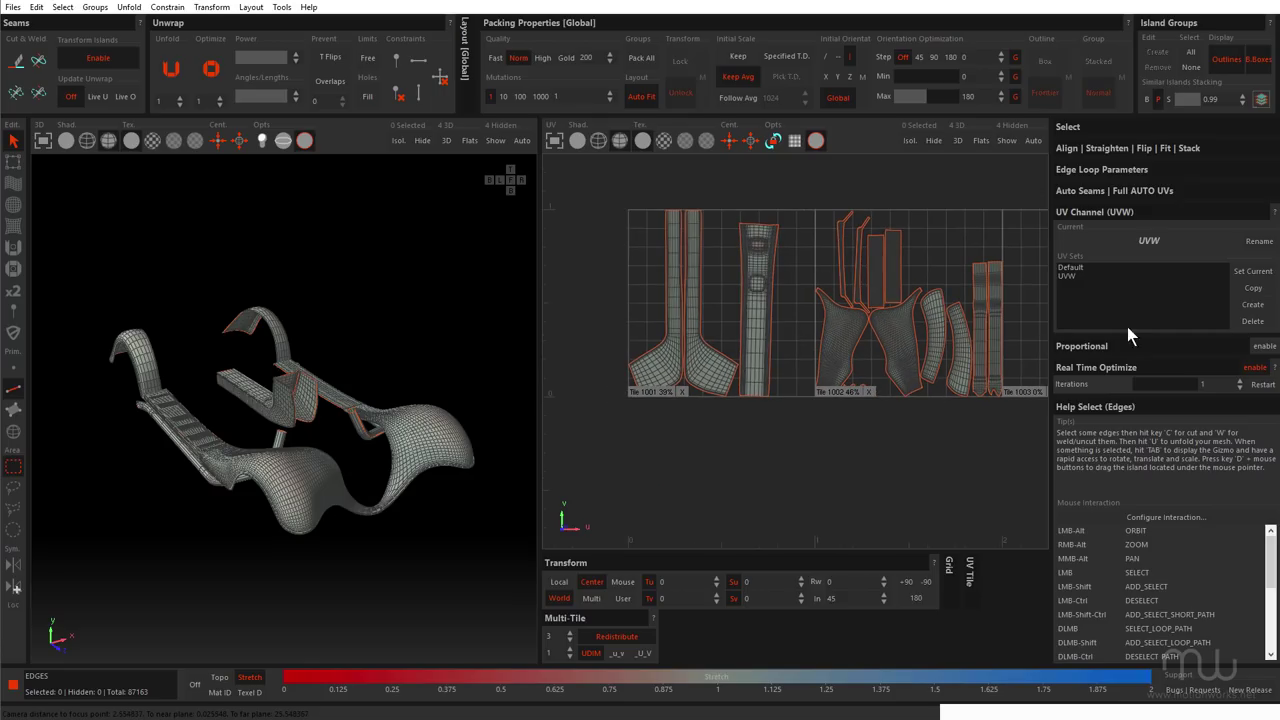
Step: Compare with the Default set, then return to UVW and zoom to check tiles 1001 and 1002
{"action": "double_click", "coordinate": [1072, 267]}
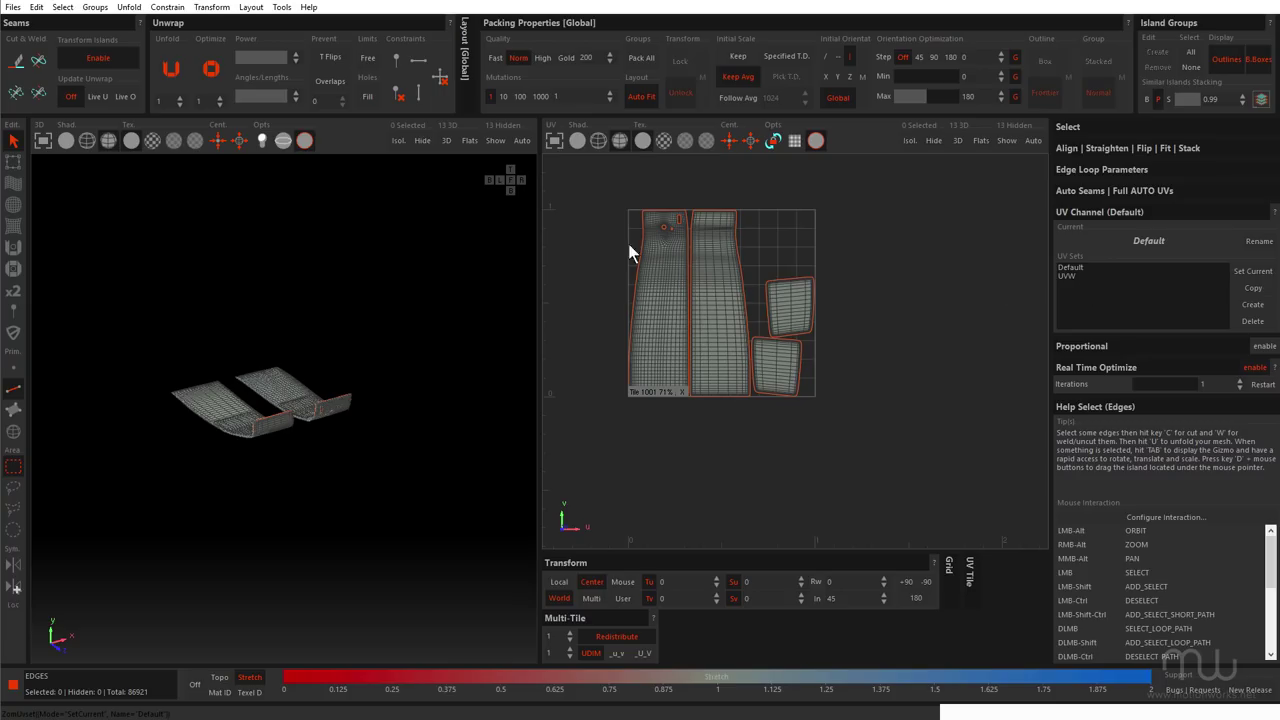
{"action": "double_click", "coordinate": [1078, 276]}
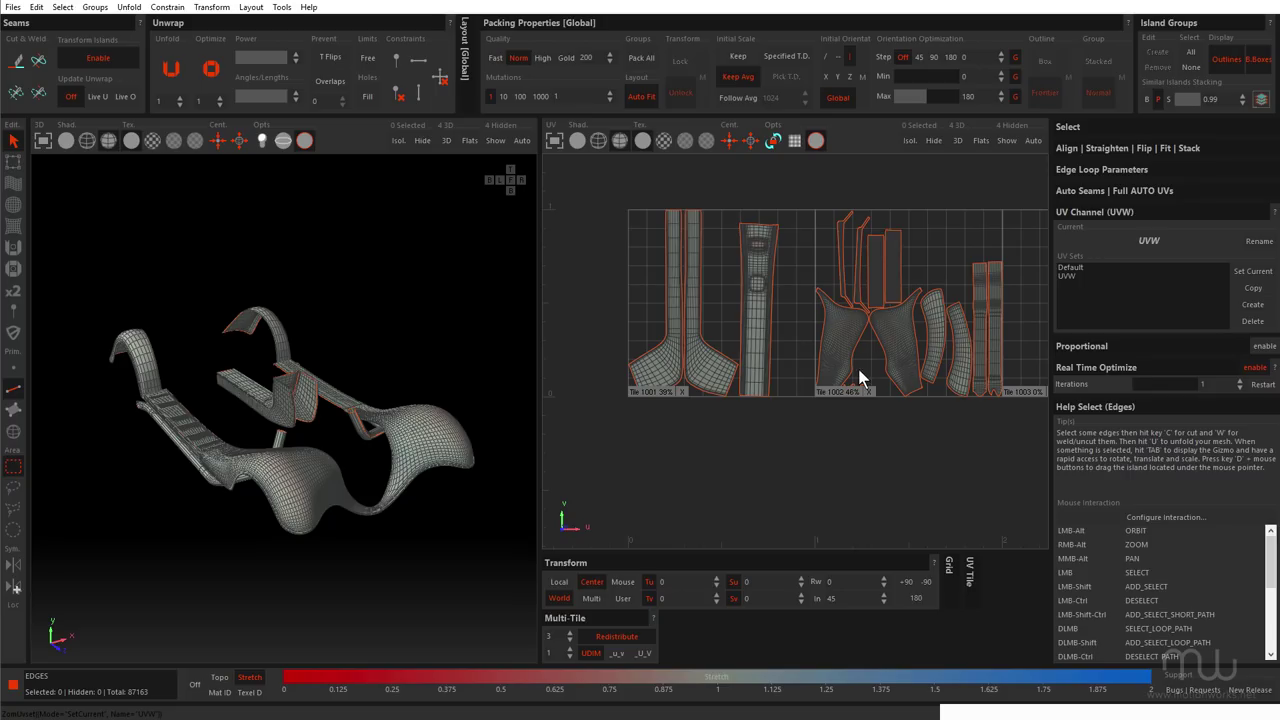
{"action": "scroll", "coordinate": [806, 350], "scroll_direction": "down", "scroll_amount": 3}
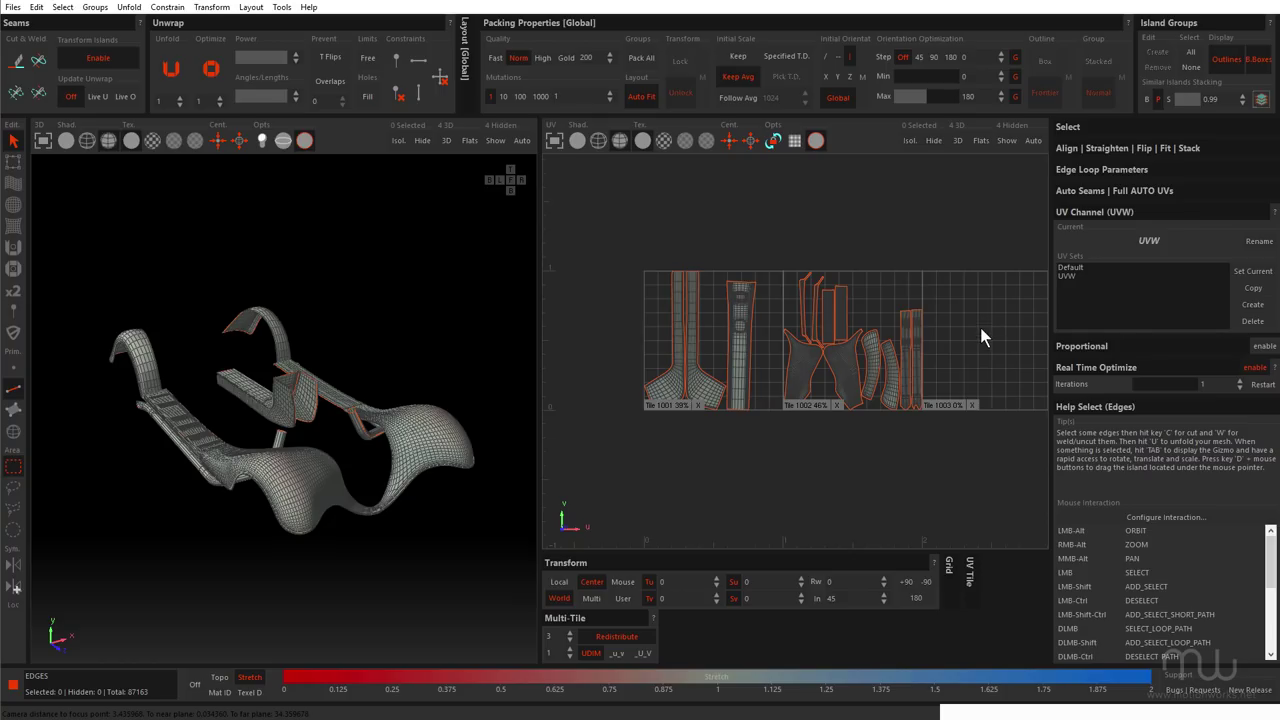
{"action": "scroll", "coordinate": [995, 338], "scroll_direction": "up", "scroll_amount": 5}
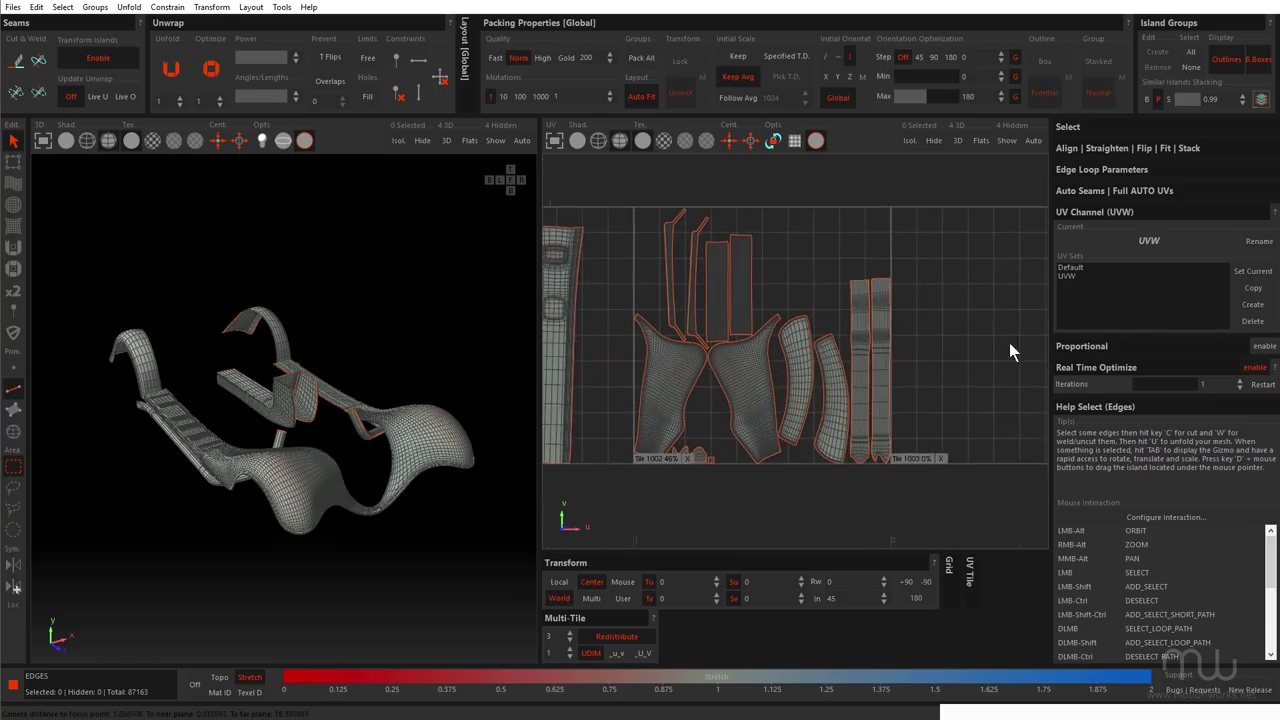
{"action": "scroll", "coordinate": [1009, 342], "scroll_direction": "down", "scroll_amount": 5}
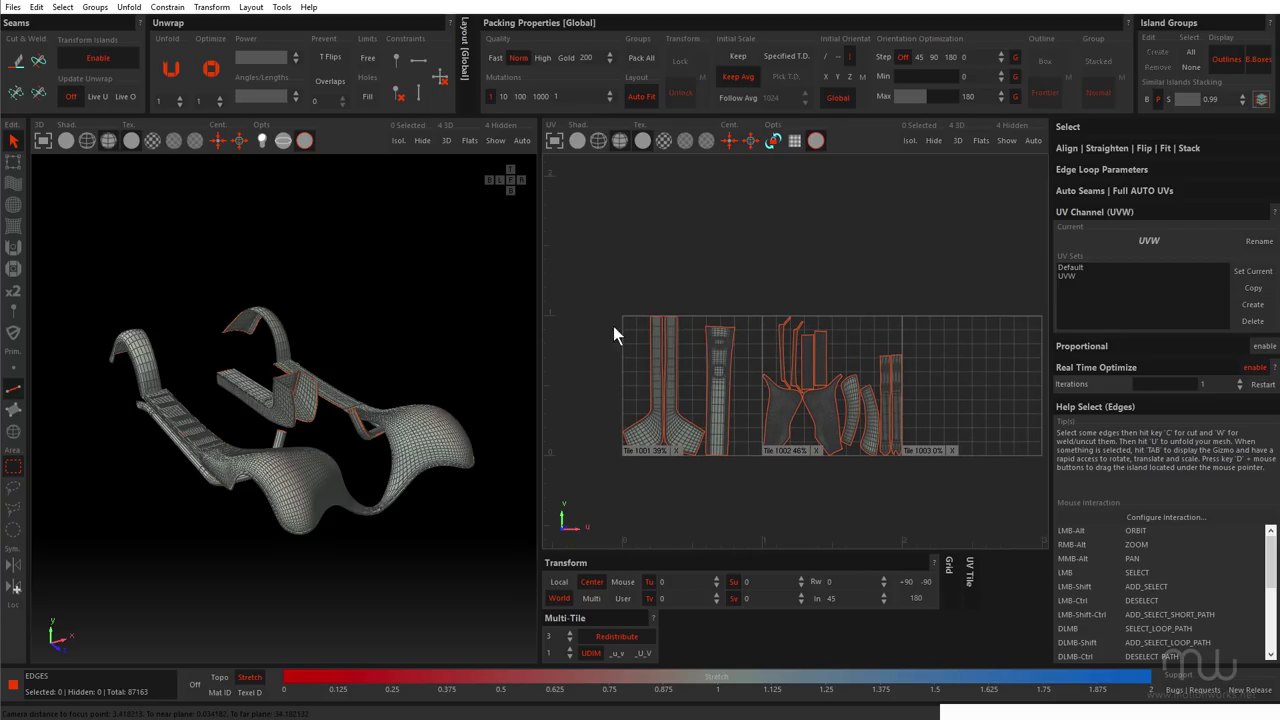
{"action": "scroll", "coordinate": [935, 388], "scroll_direction": "up", "scroll_amount": 3}
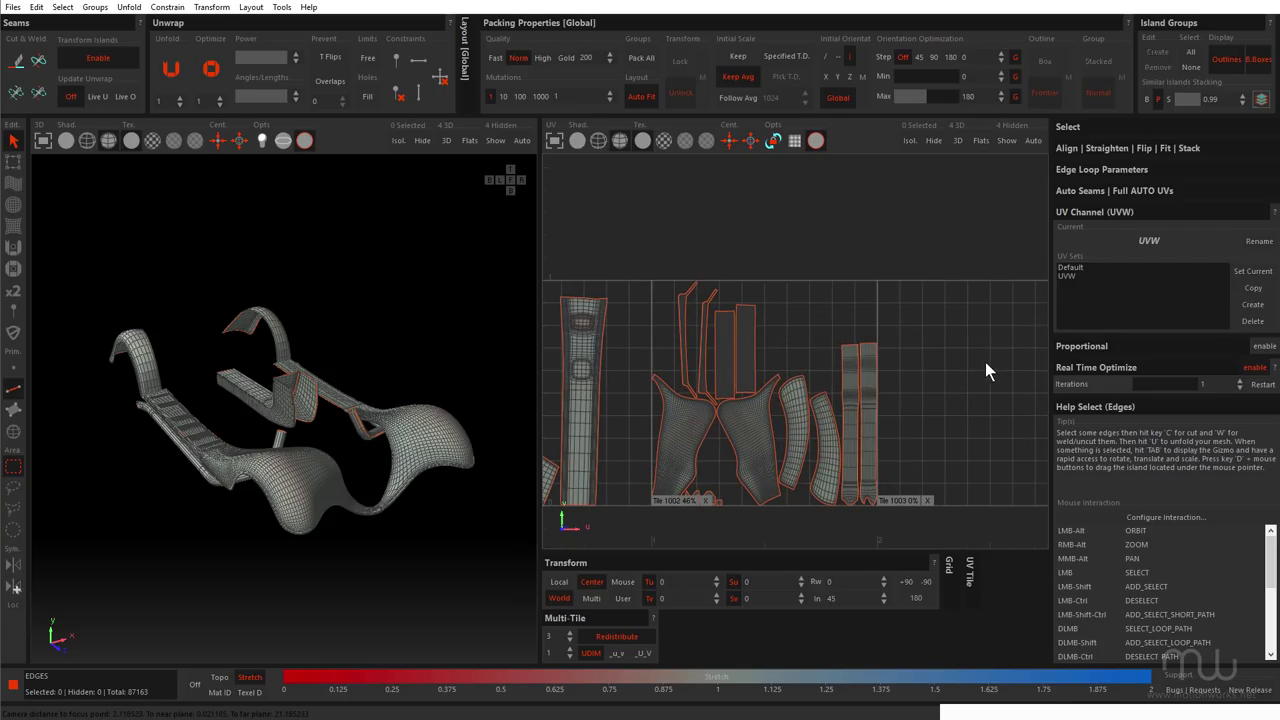
{"action": "scroll", "coordinate": [948, 373], "scroll_direction": "down", "scroll_amount": 3}
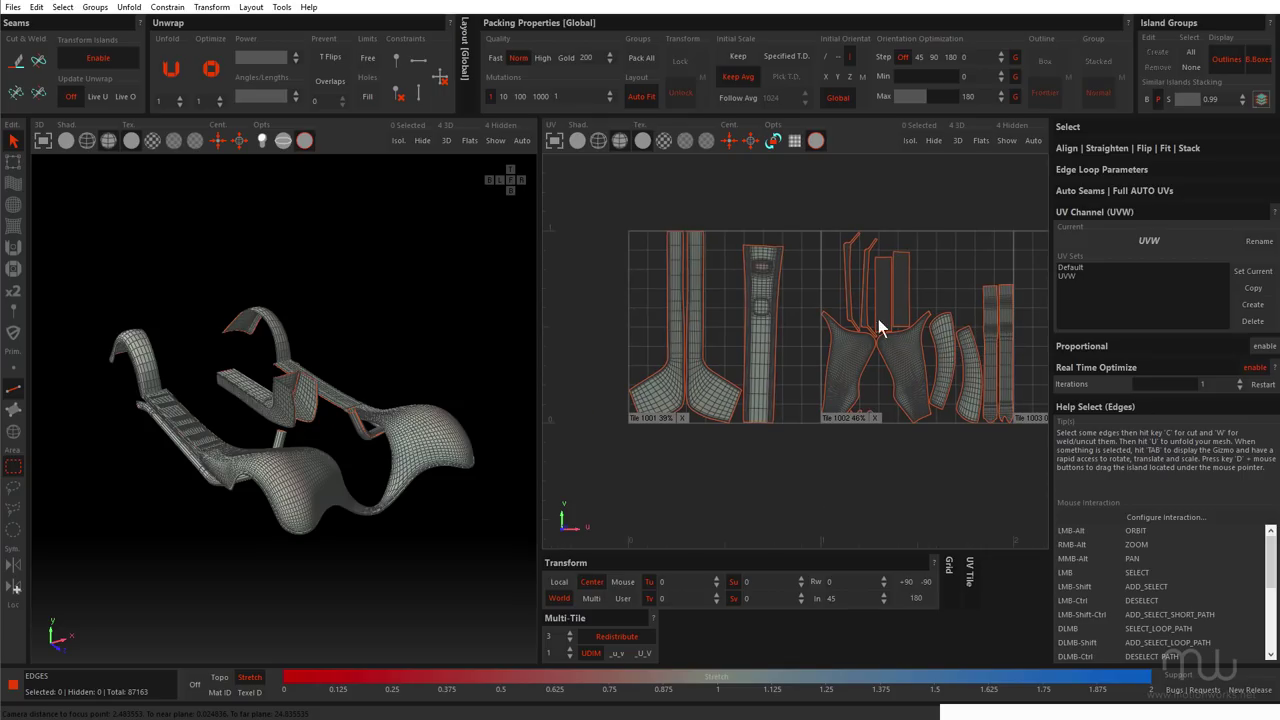
Step: Turn on the checker texture in both the UV and 3D viewports and orbit the car to inspect it
{"action": "left_click", "coordinate": [665, 141]}
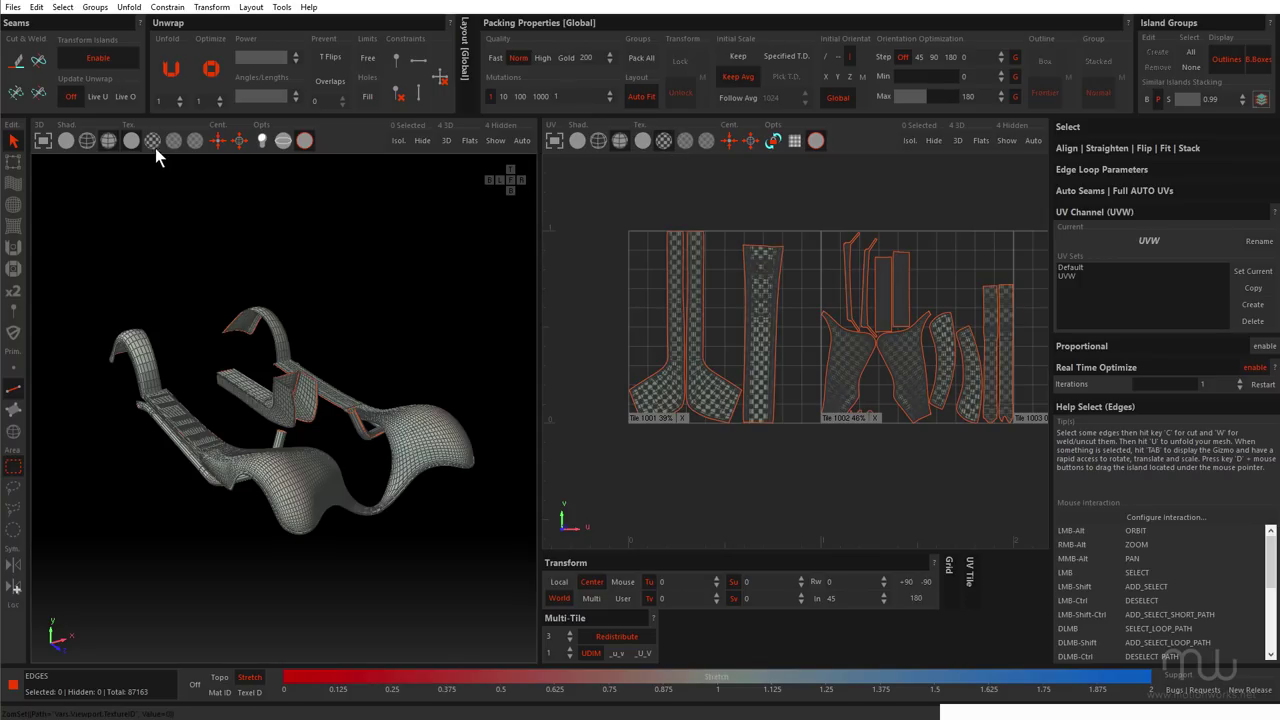
{"action": "left_click", "coordinate": [153, 142]}
{"action": "scroll", "coordinate": [445, 426], "scroll_direction": "up", "scroll_amount": 10}
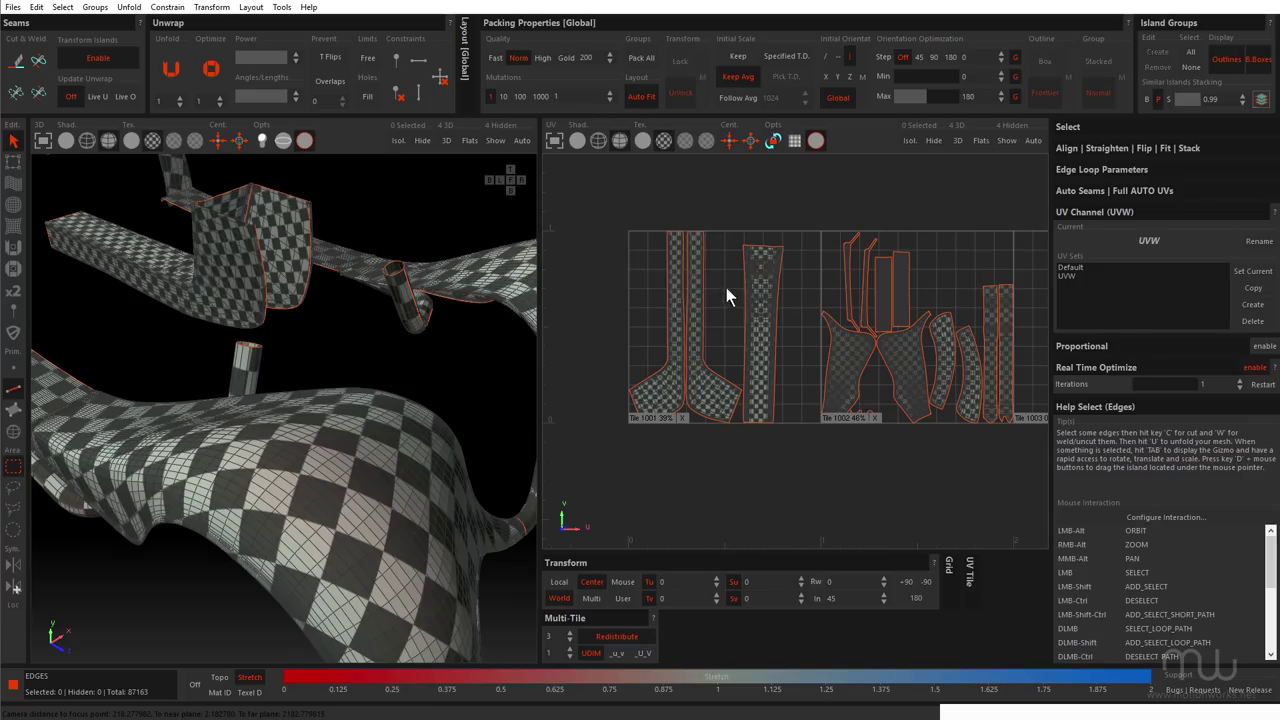
{"action": "left_click_drag", "start_coordinate": [307, 405], "coordinate": [323, 473], "text": "alt"}
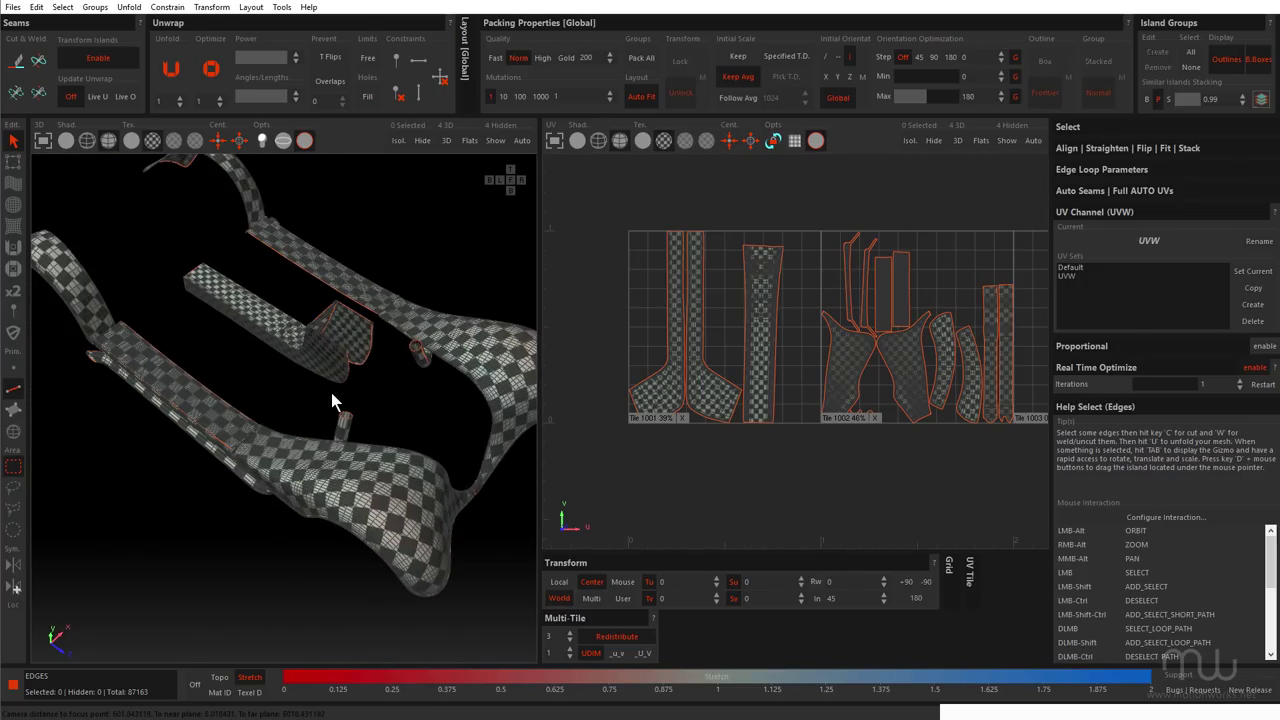
{"action": "left_click_drag", "start_coordinate": [333, 396], "coordinate": [281, 388], "text": "alt"}
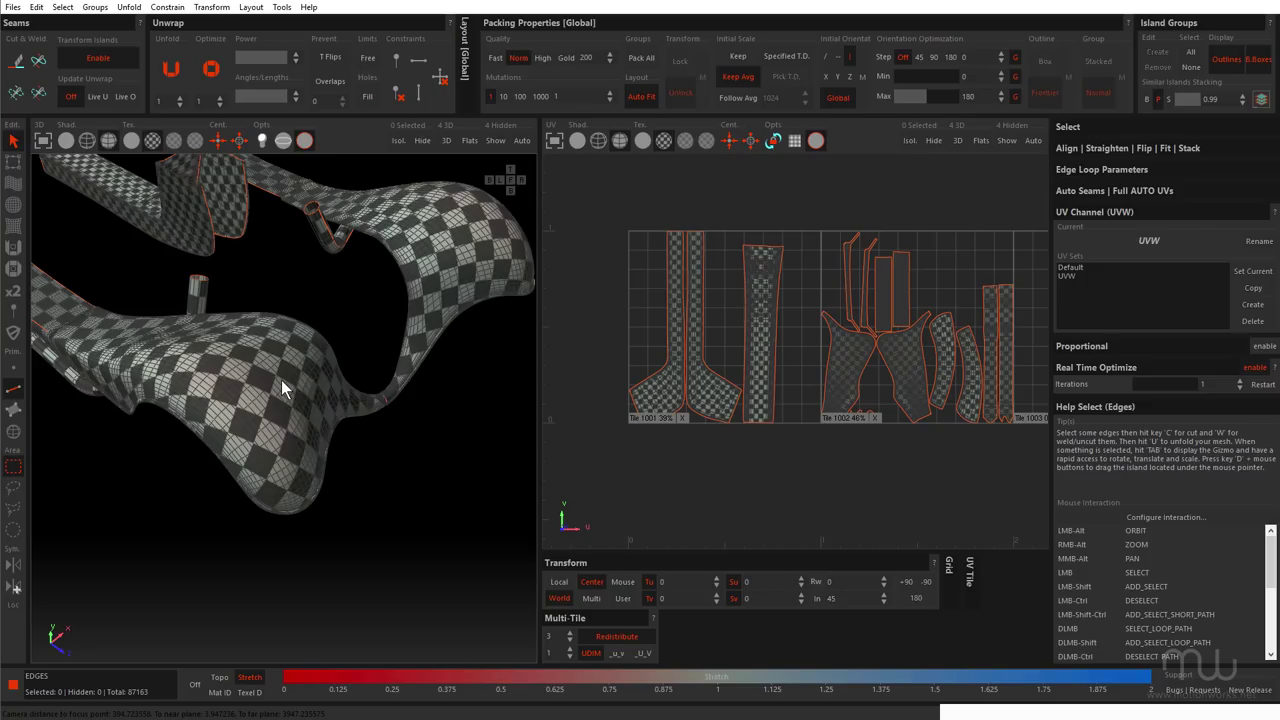
{"action": "left_click_drag", "start_coordinate": [281, 388], "coordinate": [243, 424], "text": "alt"}
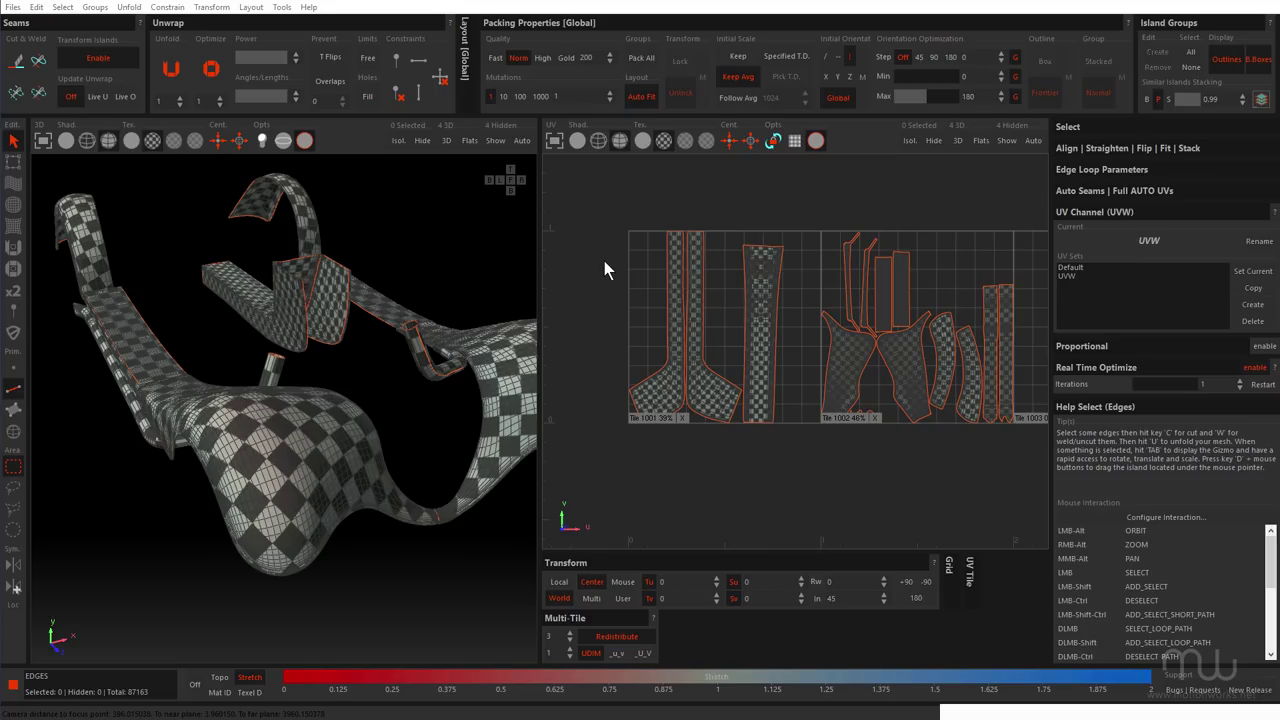
Step: Save the UV-edited model as temp2.fbx in FBX binary format in the Temp folder
{"action": "left_click", "coordinate": [13, 7]}
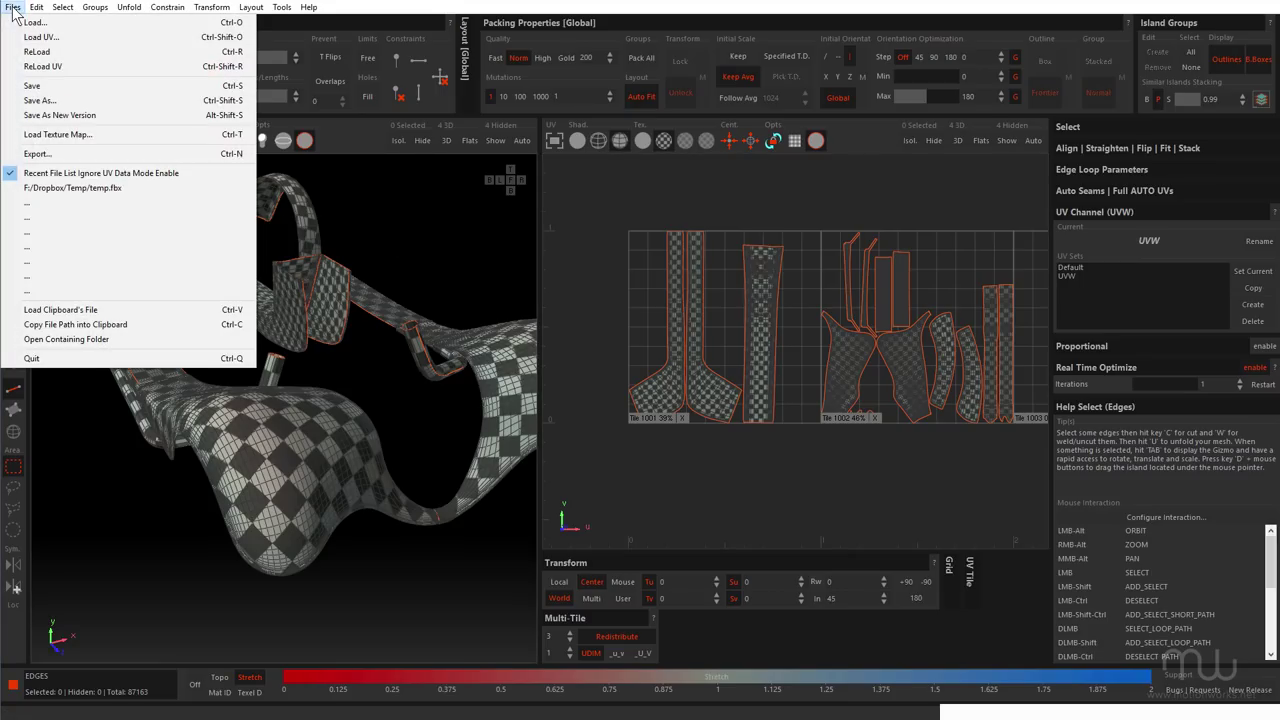
{"action": "left_click", "coordinate": [32, 85]}
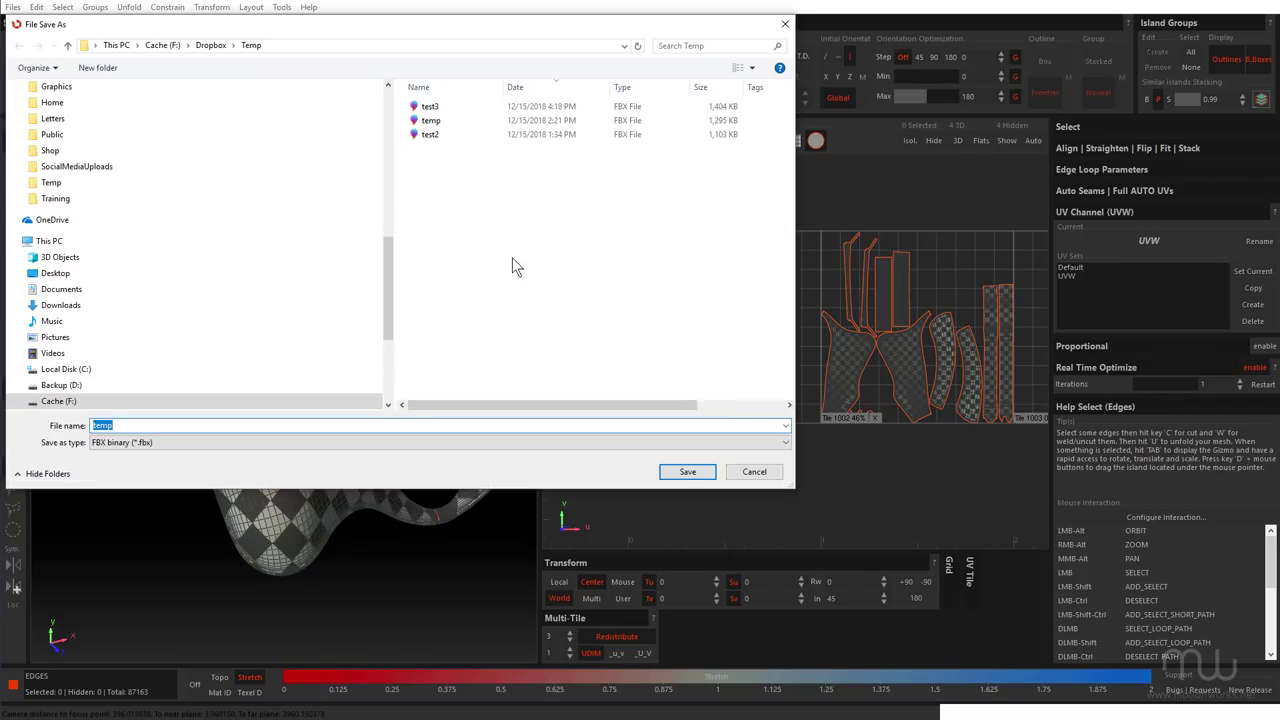
{"action": "left_click", "coordinate": [131, 425]}
{"action": "left_click", "coordinate": [688, 473]}
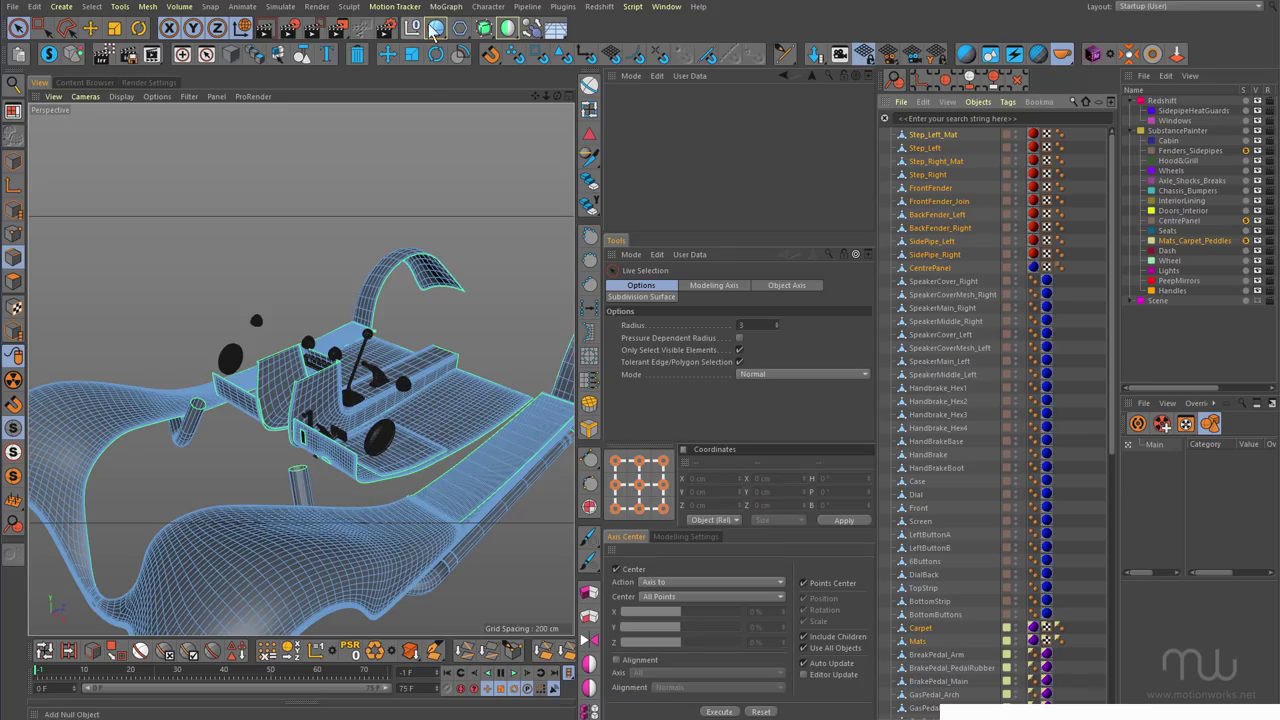
{"action": "left_click", "coordinate": [563, 7]}
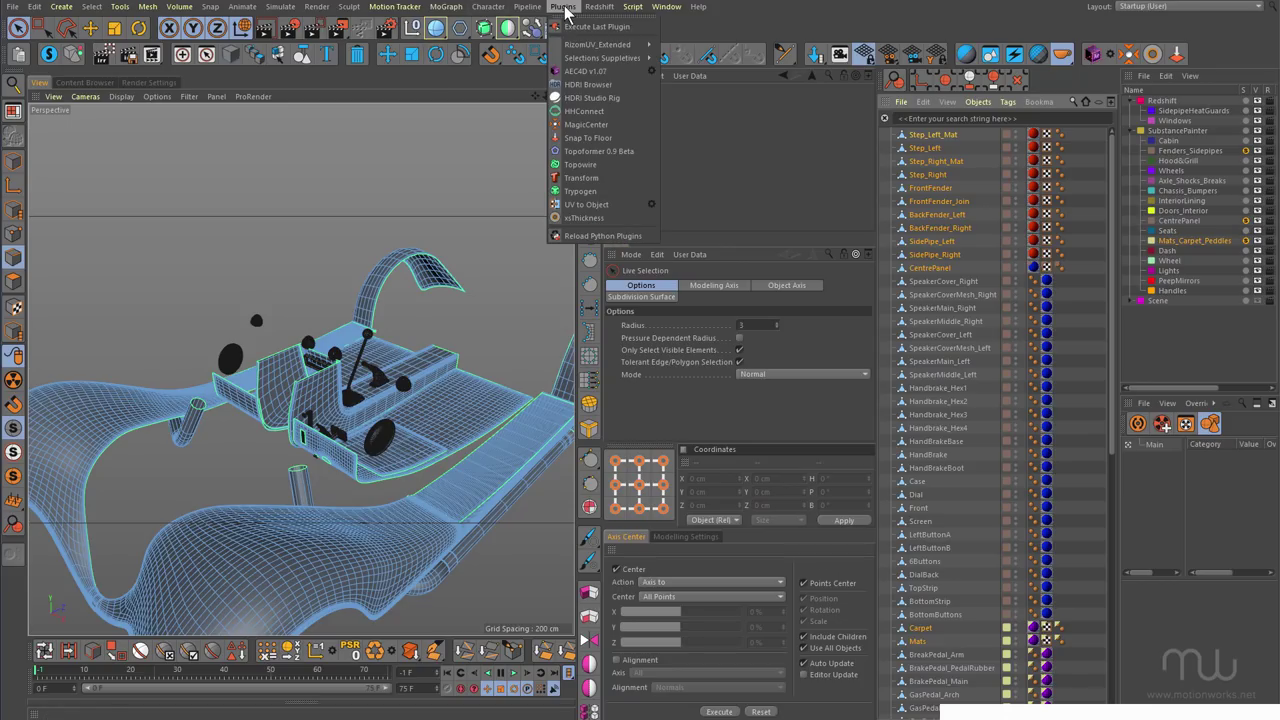
{"action": "mouse_move", "coordinate": [590, 45]}
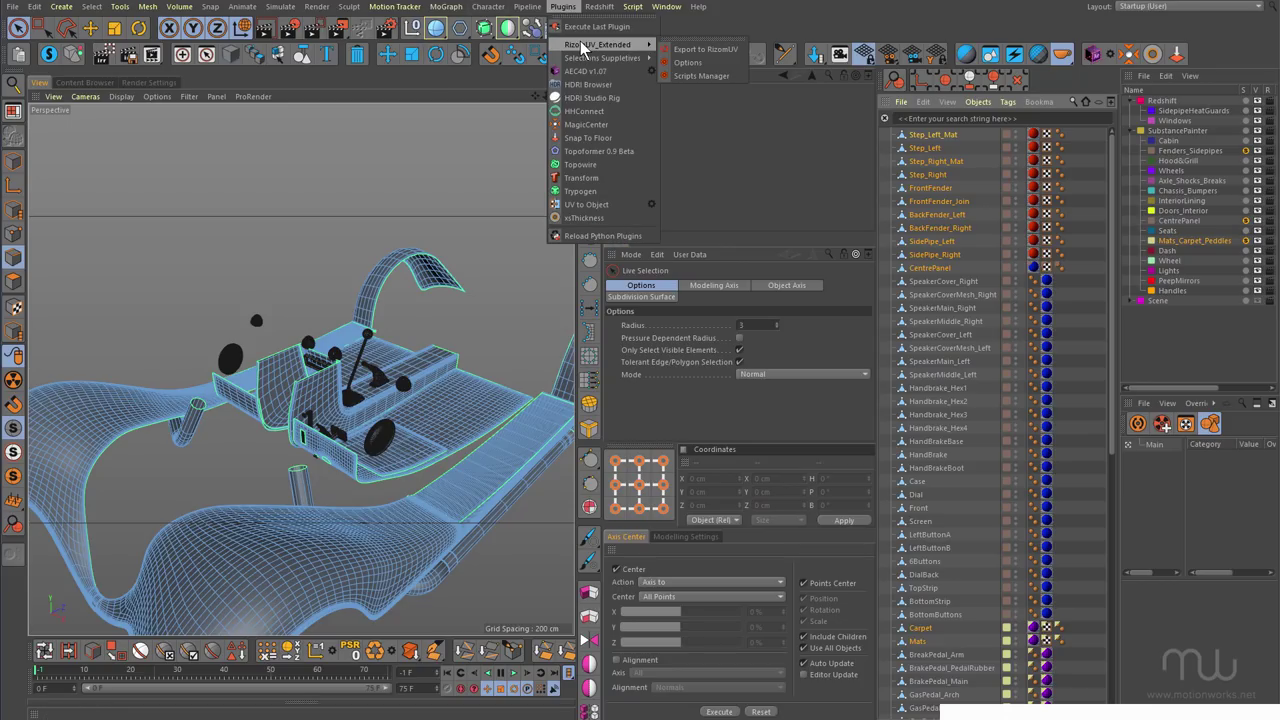
{"action": "left_click", "coordinate": [706, 60]}
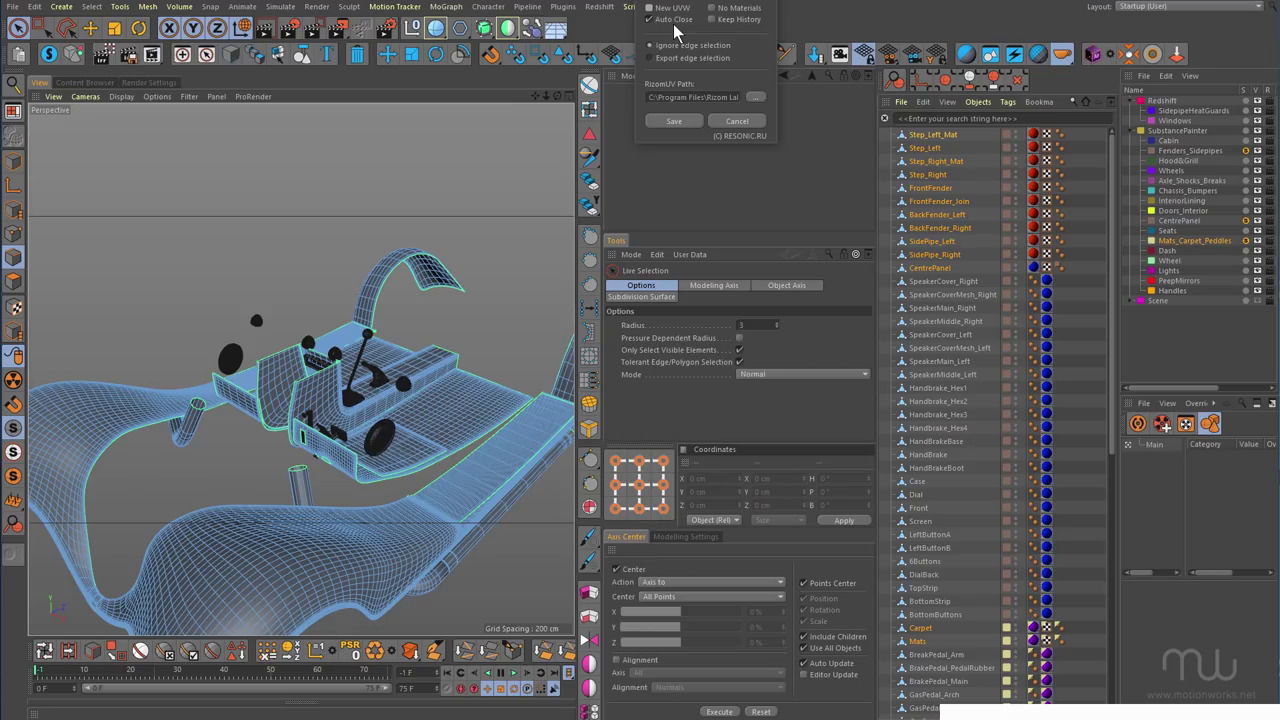
{"action": "left_click", "coordinate": [737, 121]}
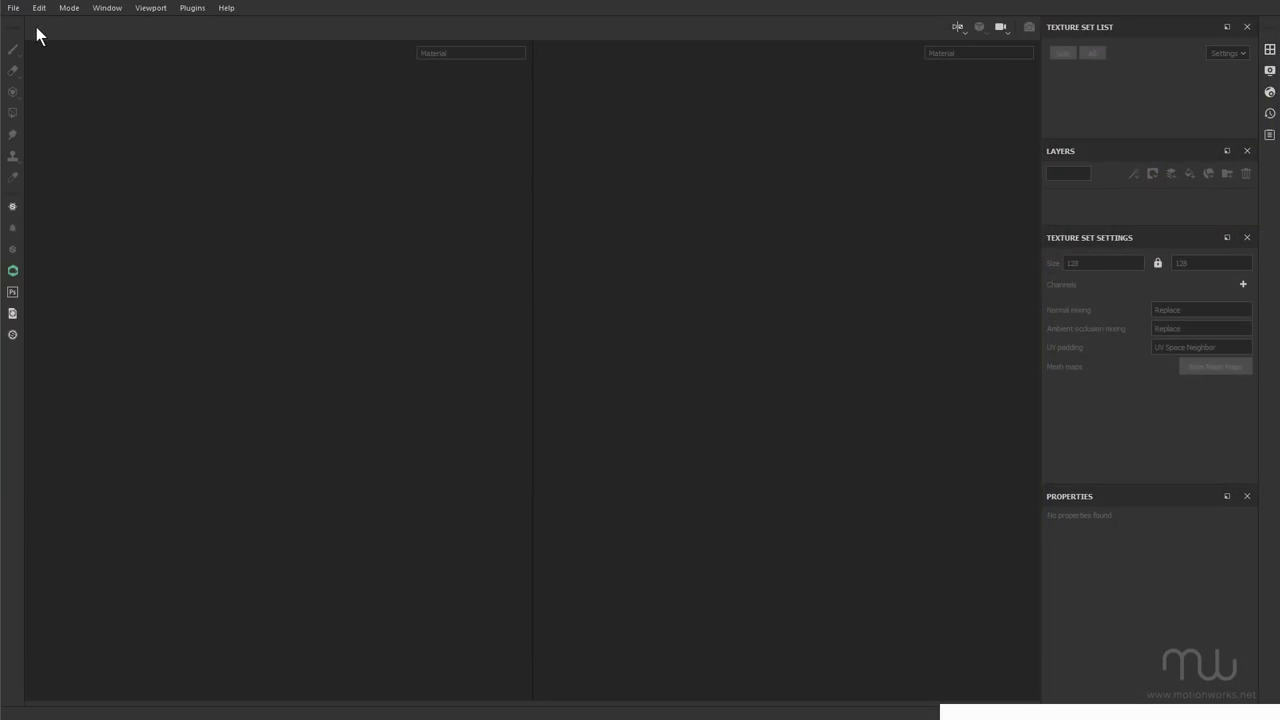
Step: Start a new Substance Painter project from Temp/temp2.fbx with one texture set per UDIM tile
{"action": "left_click", "coordinate": [13, 8]}
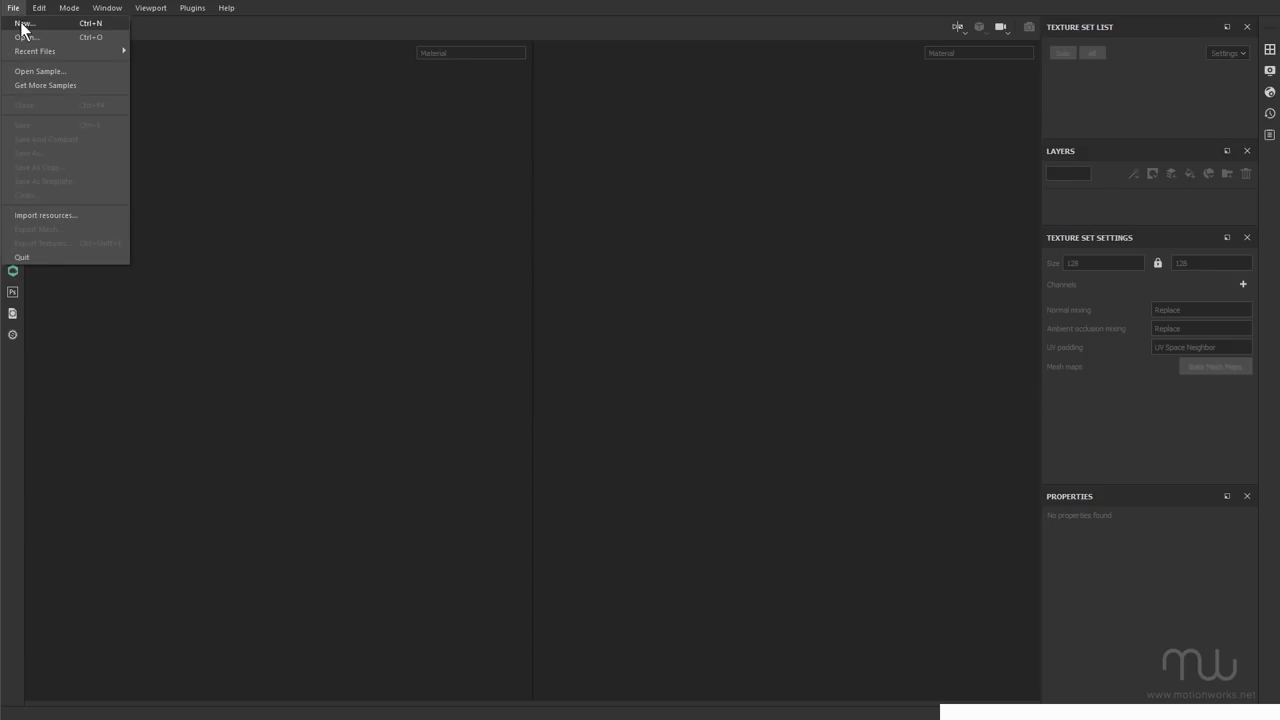
{"action": "left_click", "coordinate": [22, 24]}
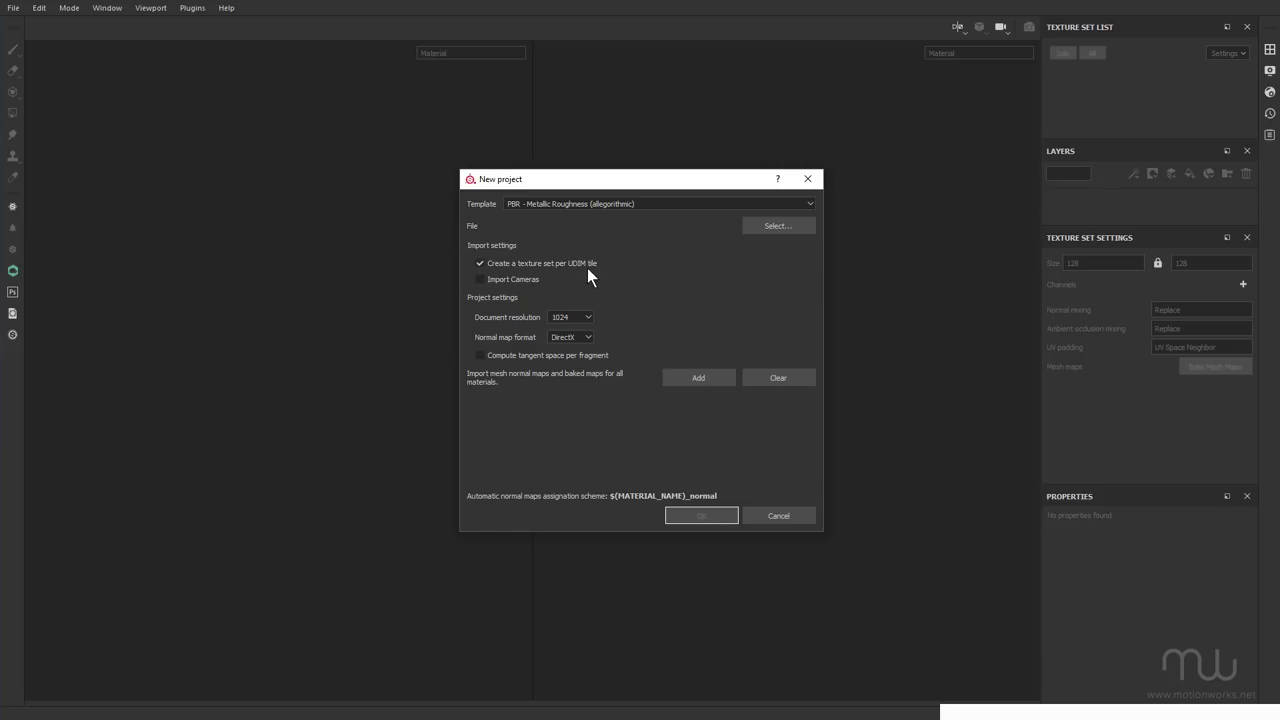
{"action": "left_click", "coordinate": [793, 226]}
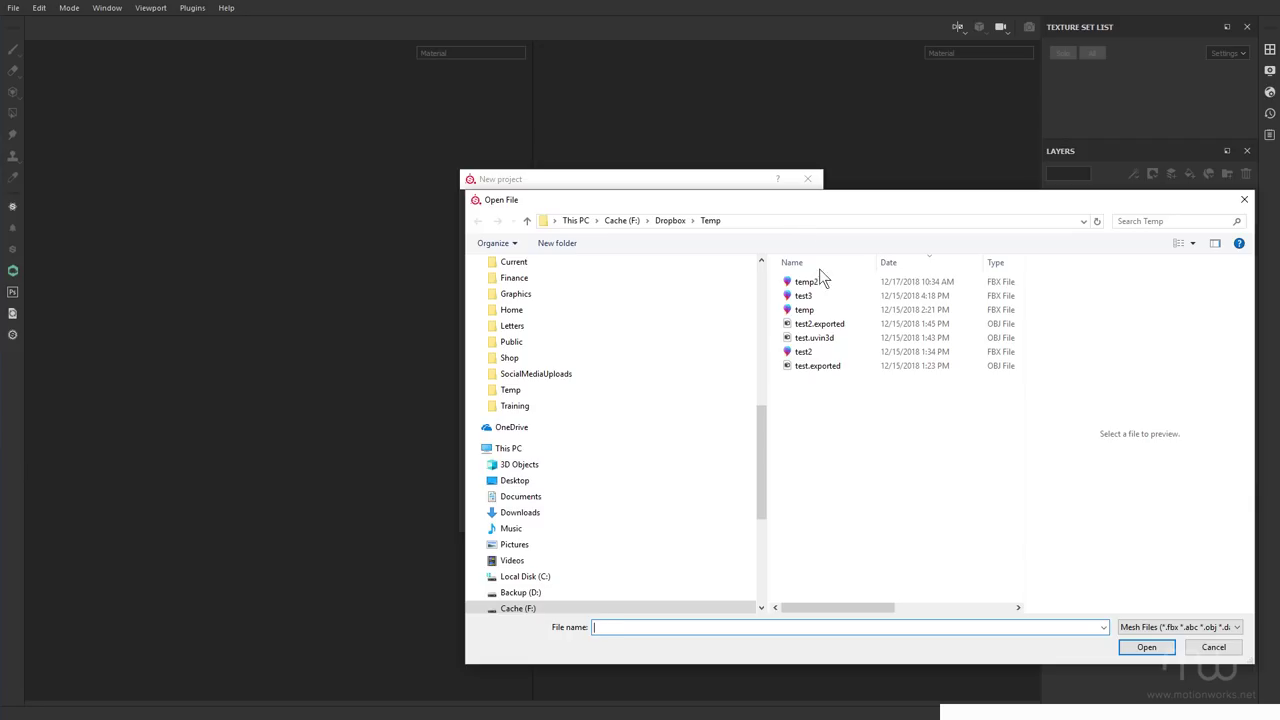
{"action": "left_click", "coordinate": [822, 281]}
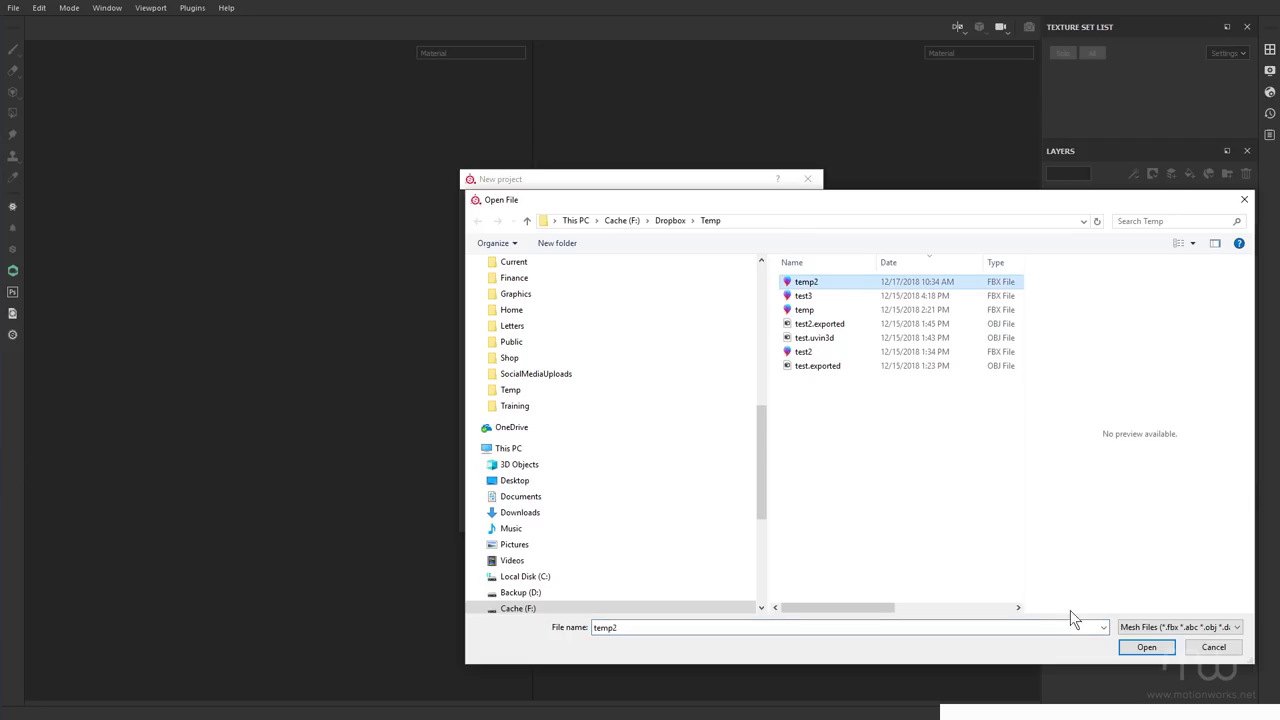
{"action": "left_click", "coordinate": [1156, 645]}
{"action": "left_click", "coordinate": [714, 514]}
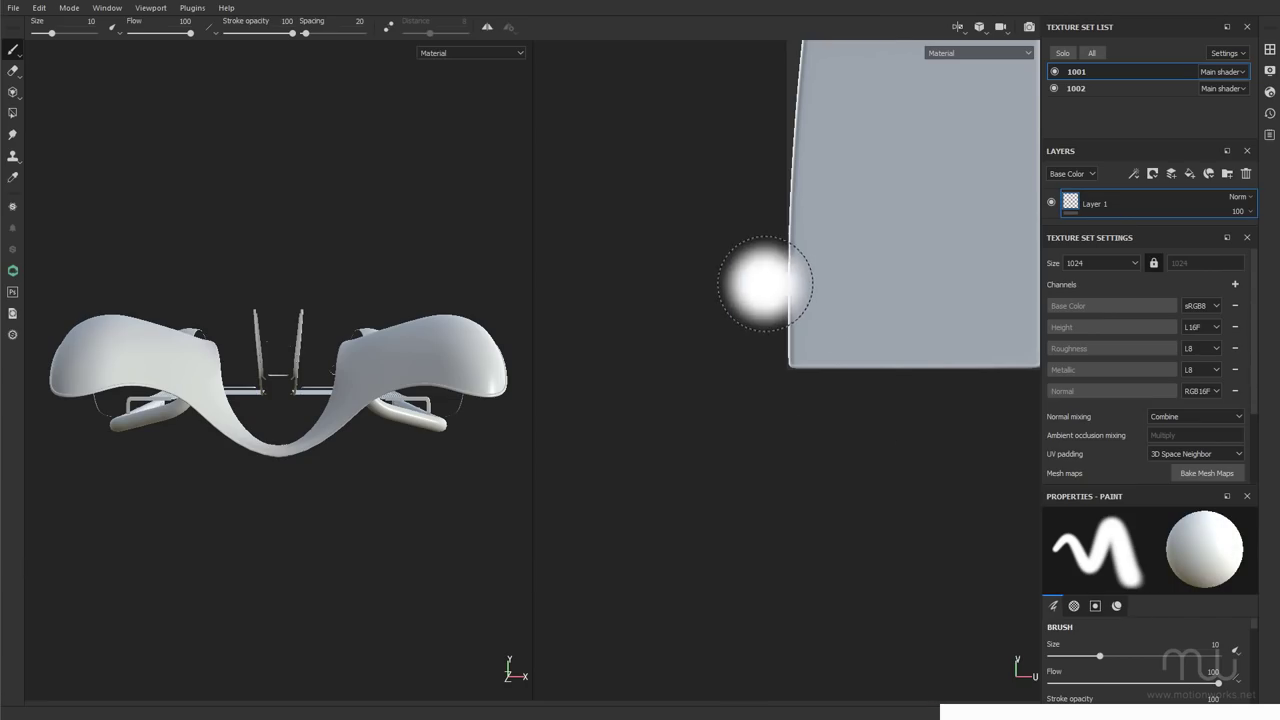
Step: Orbit and zoom the 3D view to look over the loaded car from above
{"action": "mouse_move", "coordinate": [381, 334]}
{"action": "left_mouse_down", "text": "alt"}
{"action": "mouse_move", "coordinate": [337, 420]}
{"action": "mouse_move", "coordinate": [423, 457]}
{"action": "mouse_move", "coordinate": [331, 423]}
{"action": "mouse_move", "coordinate": [741, 341]}
{"action": "left_mouse_up", "text": "alt"}
{"action": "scroll", "coordinate": [741, 341], "scroll_direction": "down", "scroll_amount": 5}
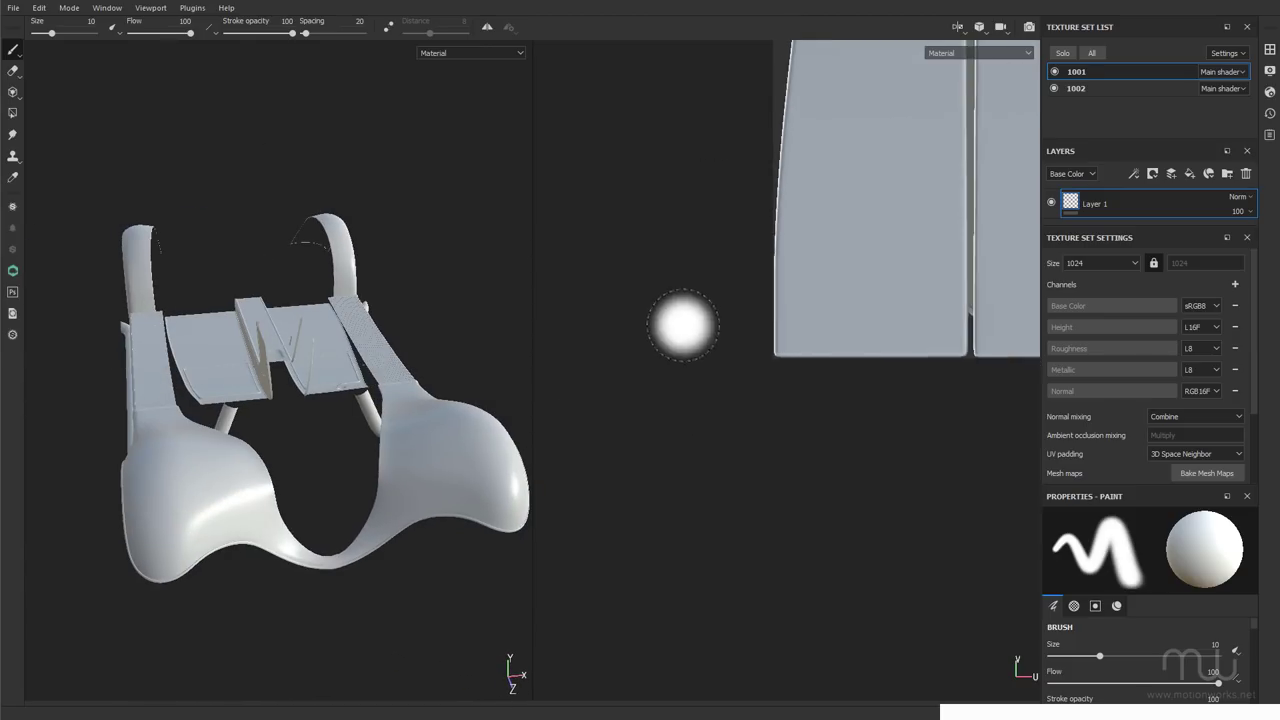
{"action": "scroll", "coordinate": [785, 389], "scroll_direction": "down", "scroll_amount": 1}
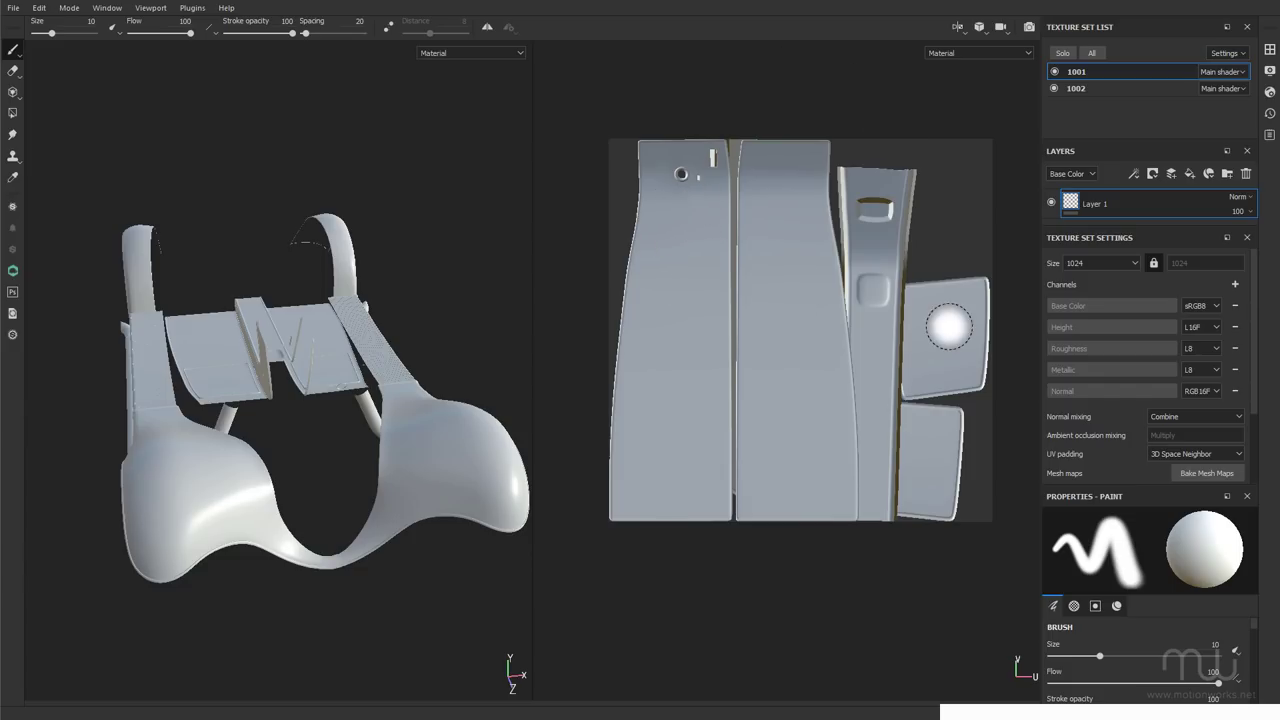
Step: Toggle visibility of texture sets 1001 and 1002, ending with 1001 hidden and 1002 shown
{"action": "left_click", "coordinate": [1054, 72]}
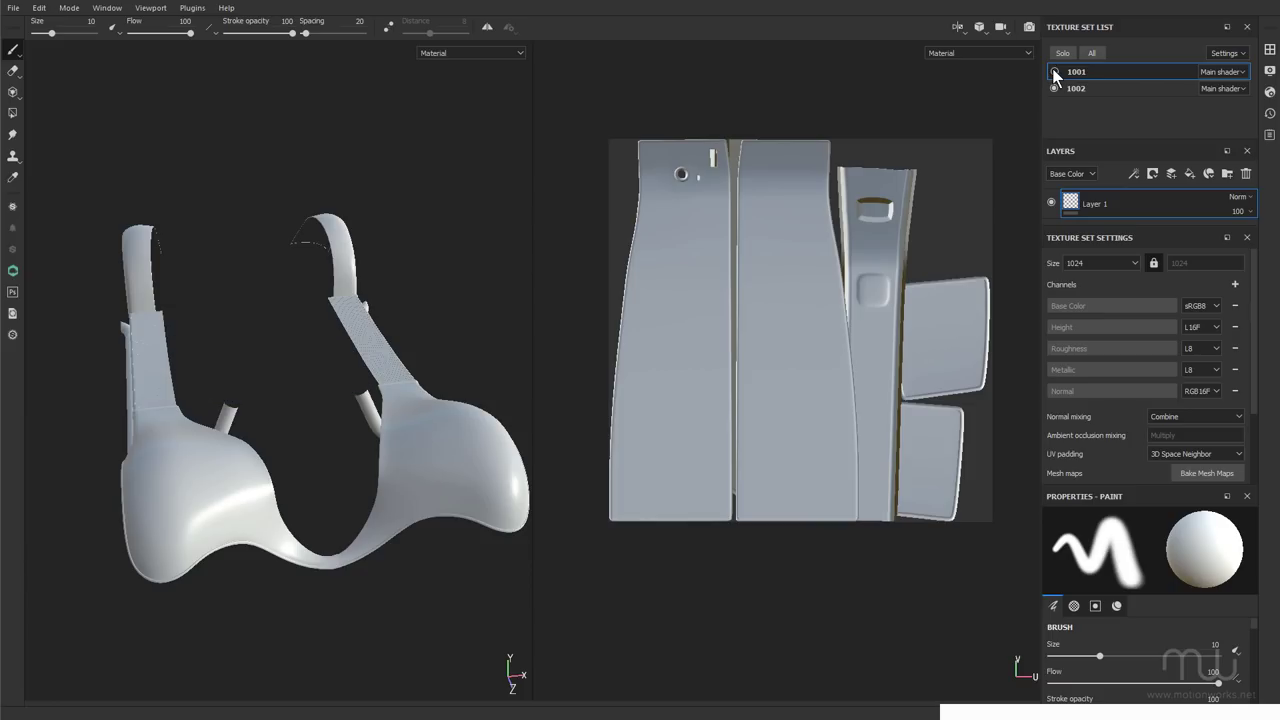
{"action": "left_click", "coordinate": [1098, 90]}
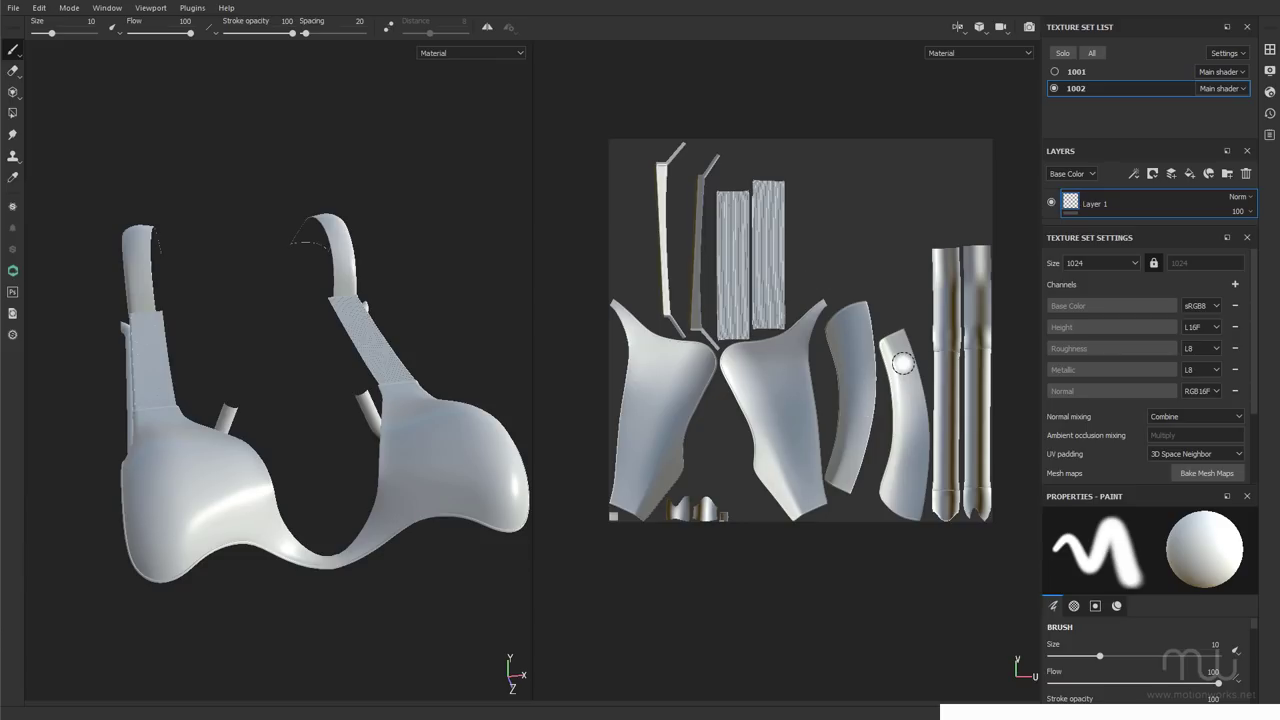
{"action": "left_click", "coordinate": [1054, 72]}
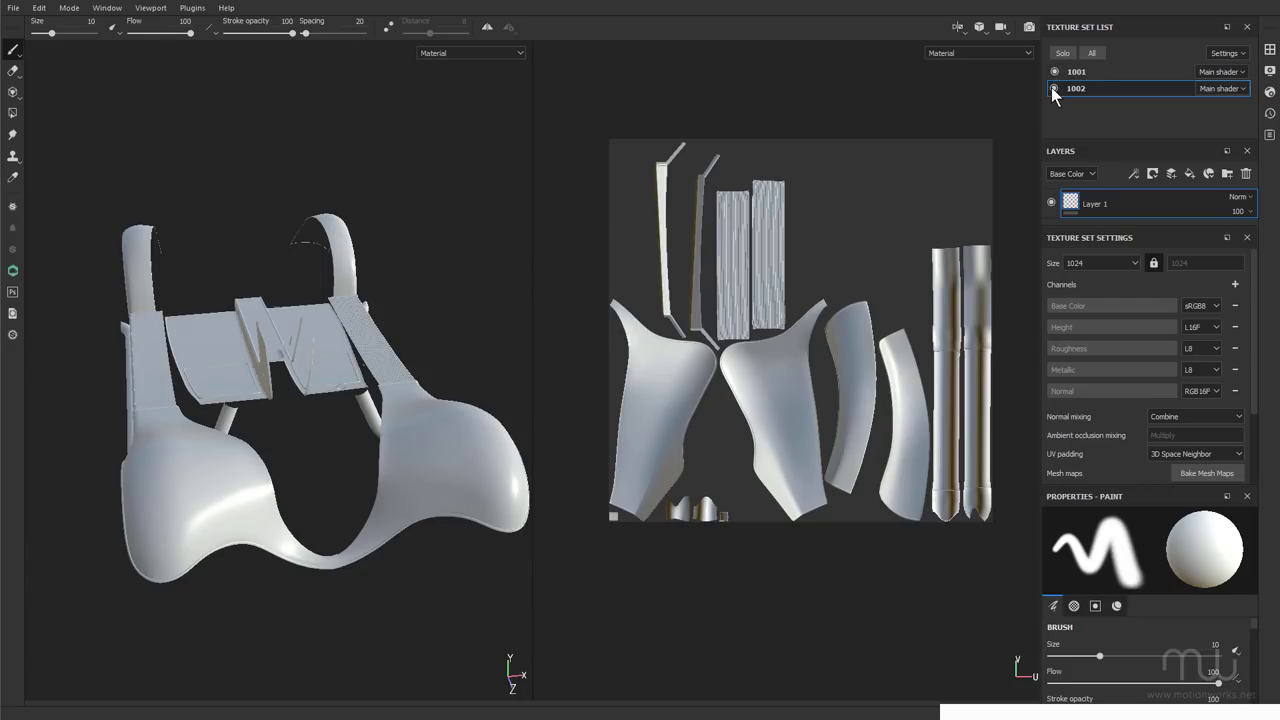
{"action": "left_click", "coordinate": [1053, 88]}
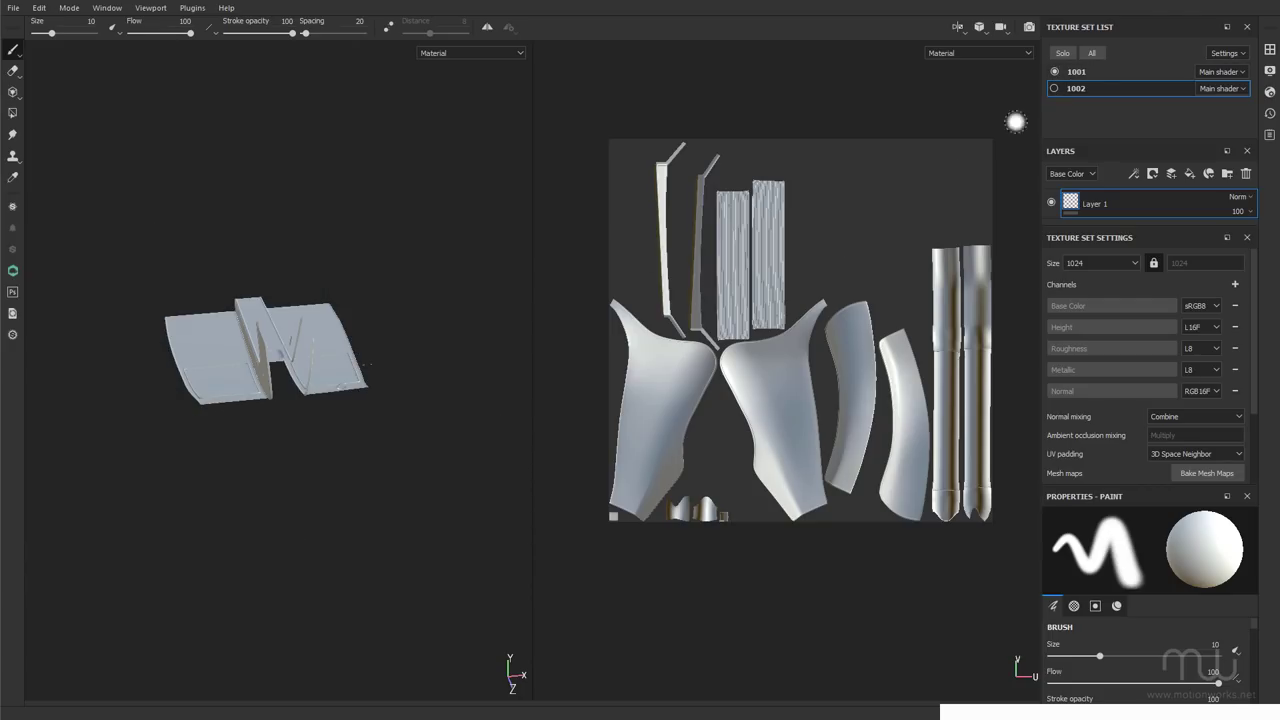
{"action": "left_click", "coordinate": [1087, 74]}
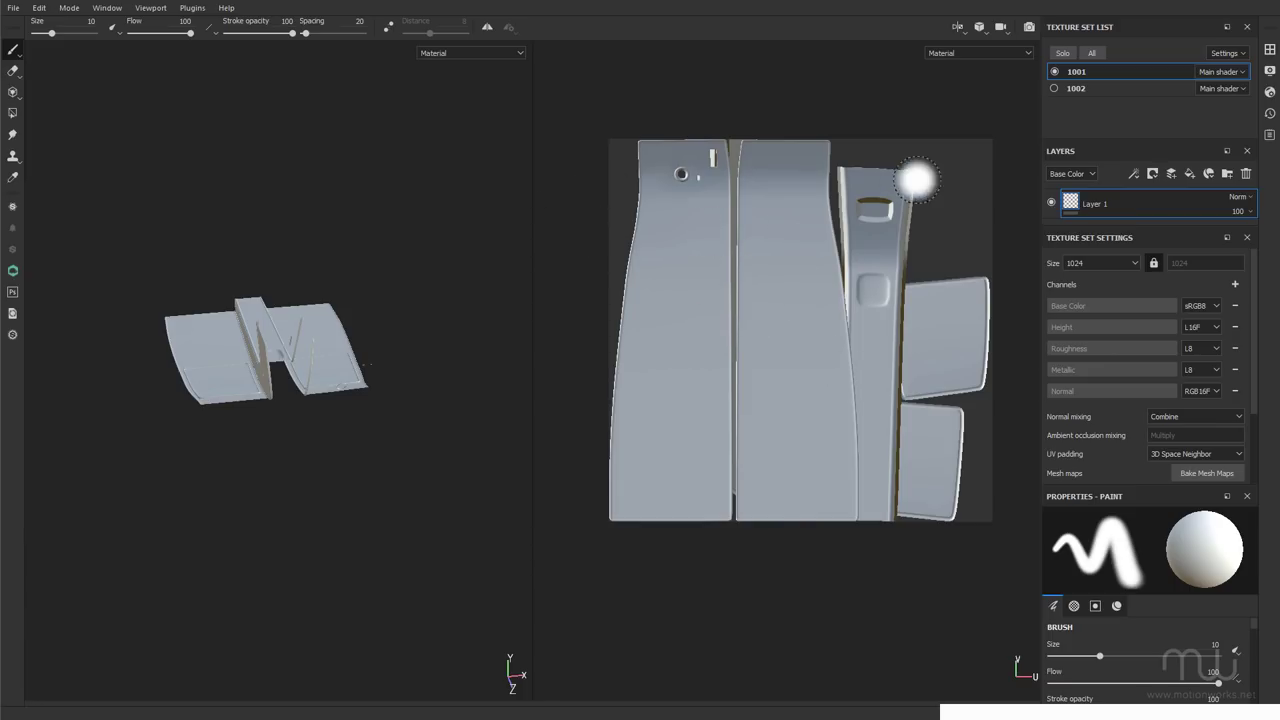
{"action": "left_click", "coordinate": [1053, 88]}
{"action": "left_click", "coordinate": [1054, 72]}
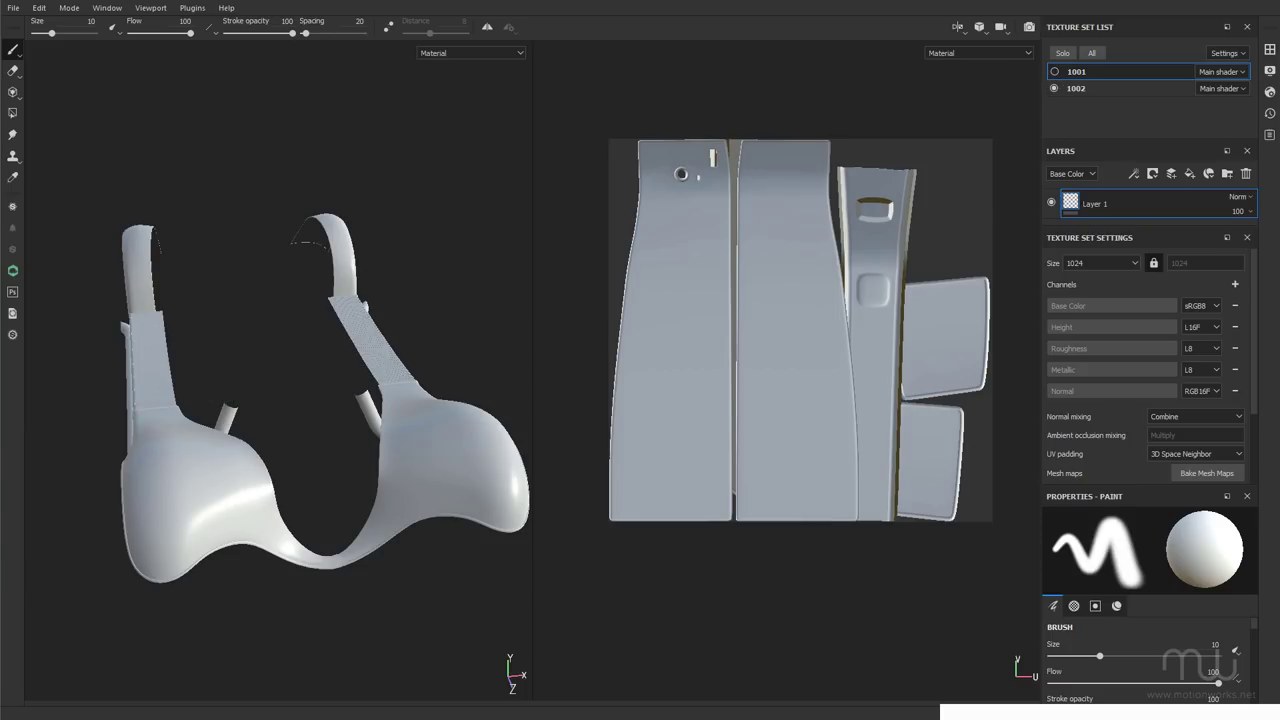